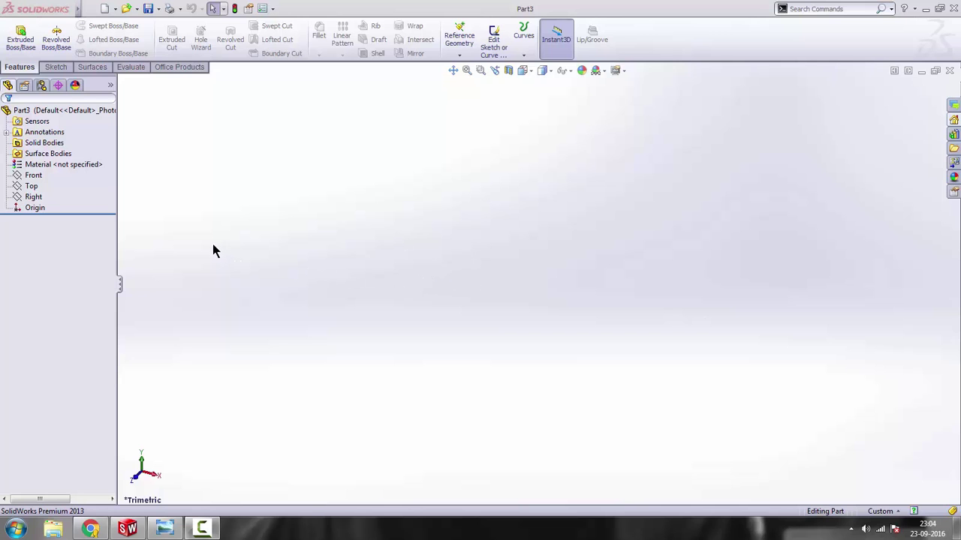
Sketch a circle about 40 mm in diameter centred on the origin of the Front plane and exit the sketch
click(33, 177)
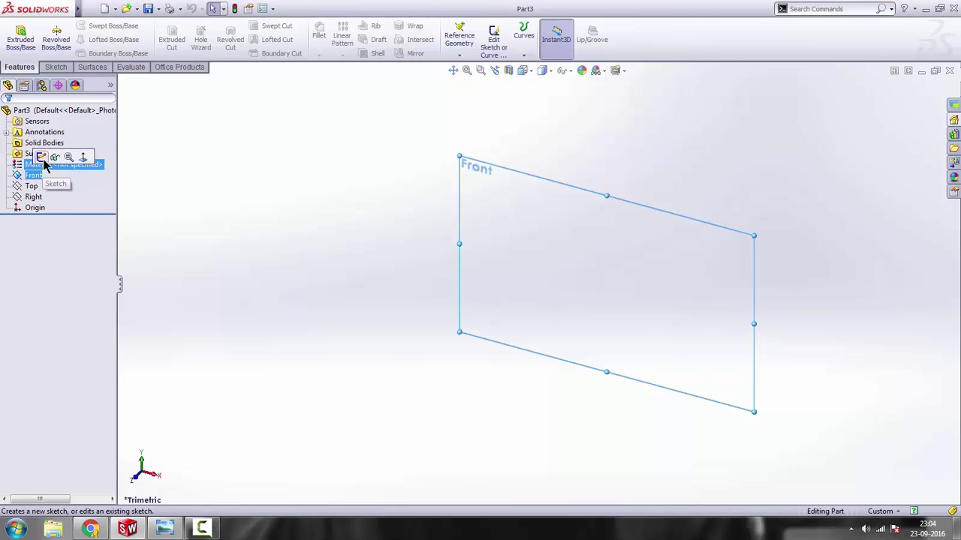
click(41, 156)
click(94, 26)
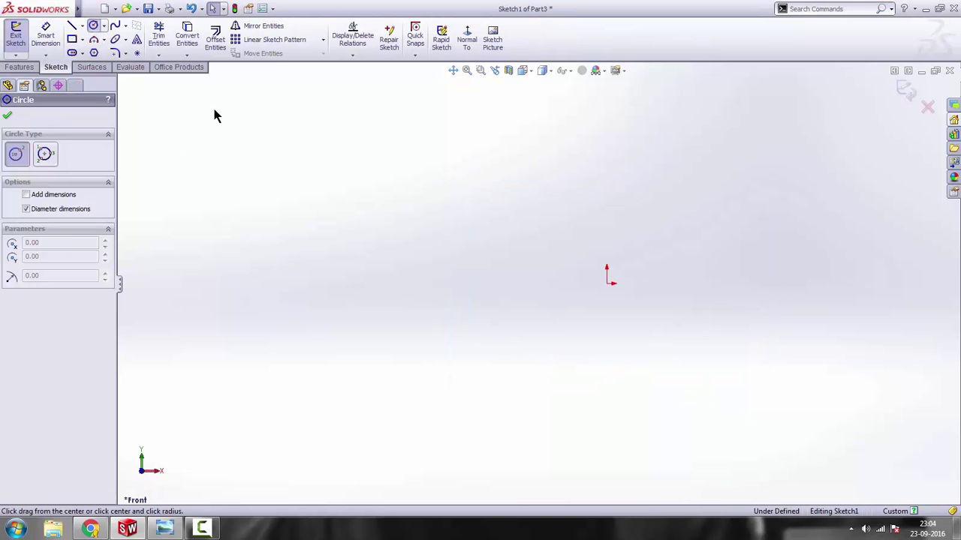
click(607, 282)
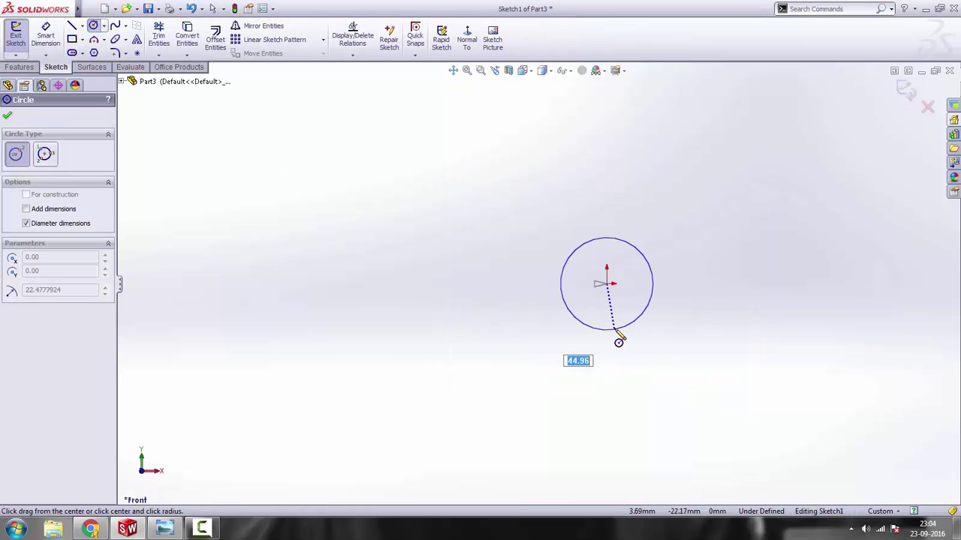
click(615, 323)
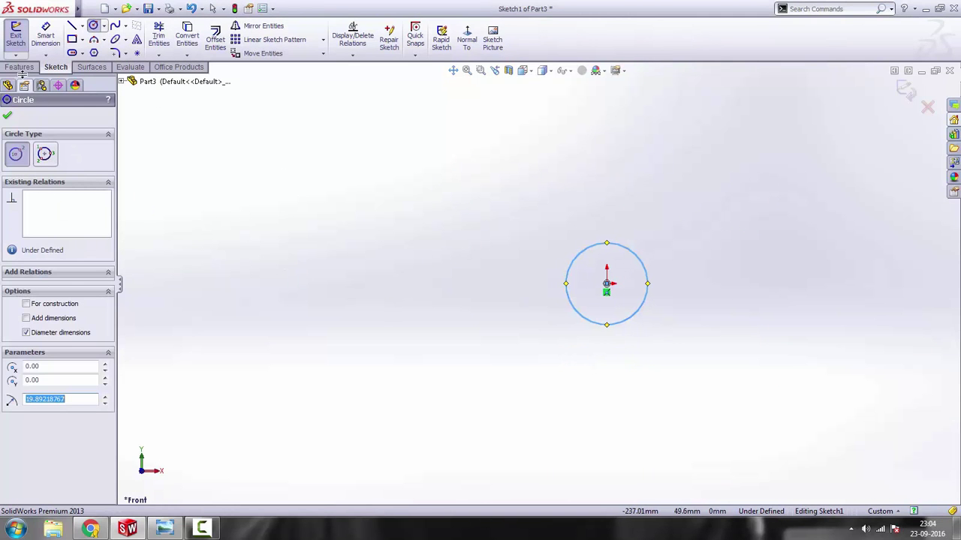
click(905, 88)
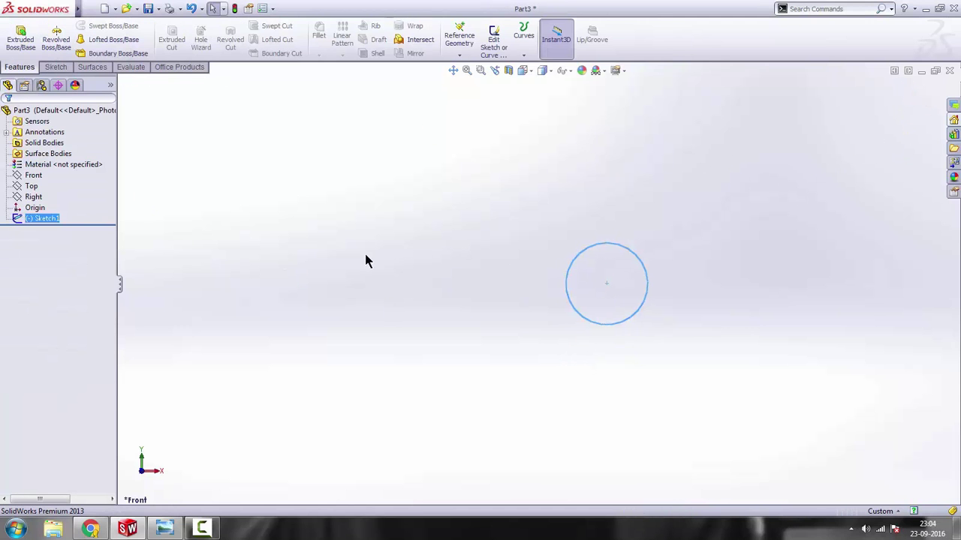
Sketch an open three-point spline on the Top plane, starting at the origin and curving away from the circle, and exit the sketch
click(30, 185)
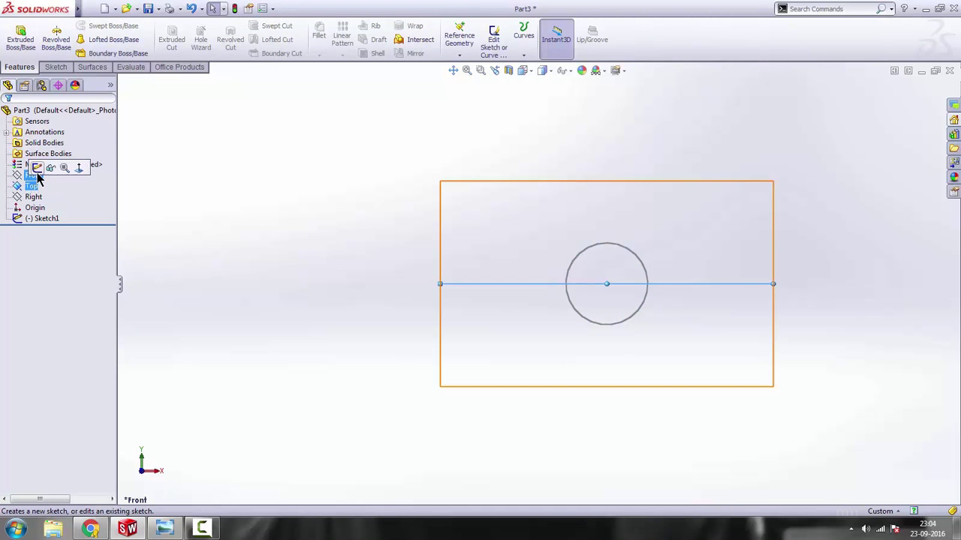
click(36, 168)
click(465, 33)
key(z)
key(z)
key(z)
scroll(556, 218, down, 1)
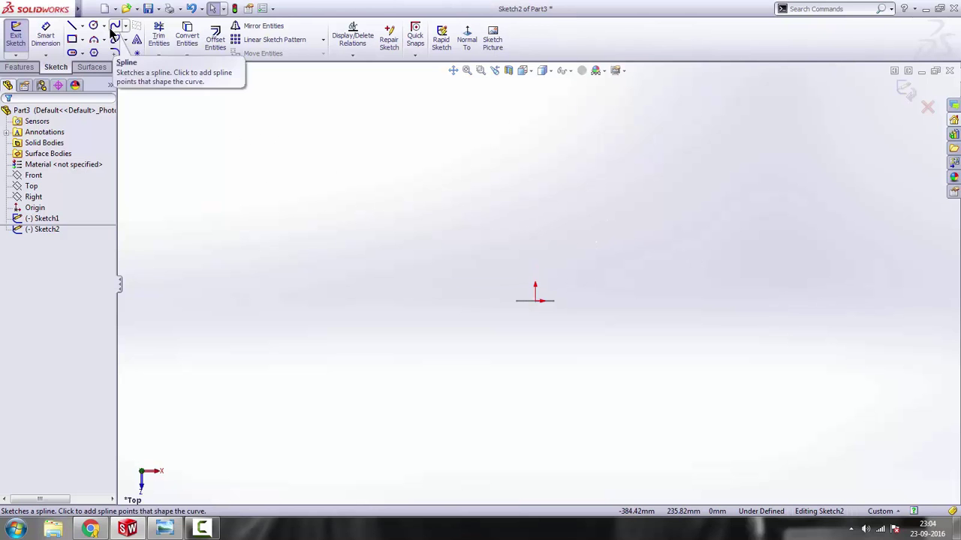
click(112, 29)
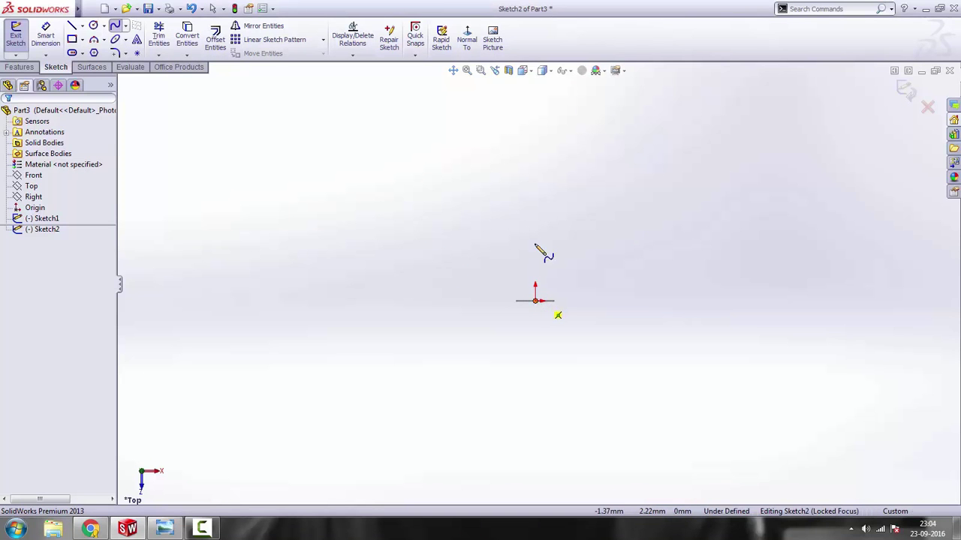
click(535, 300)
click(529, 210)
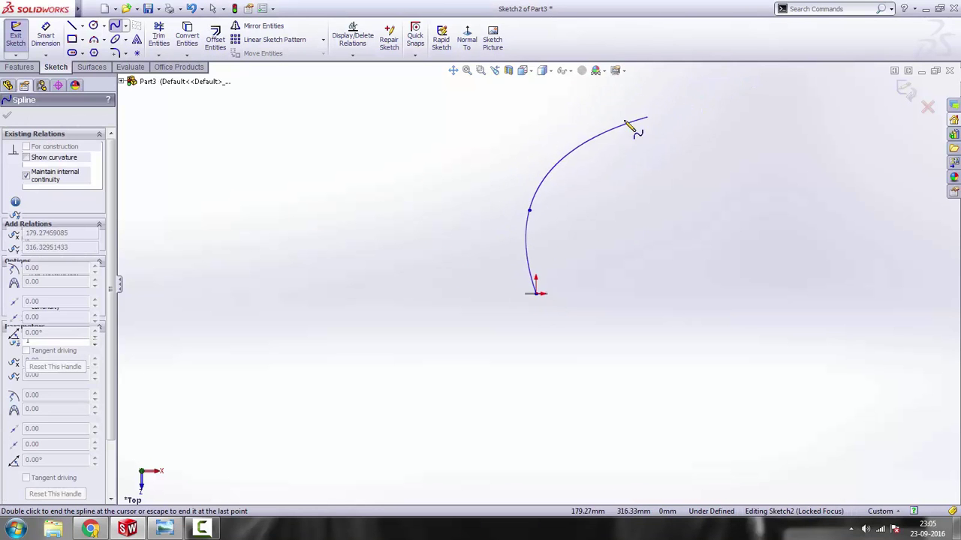
click(590, 94)
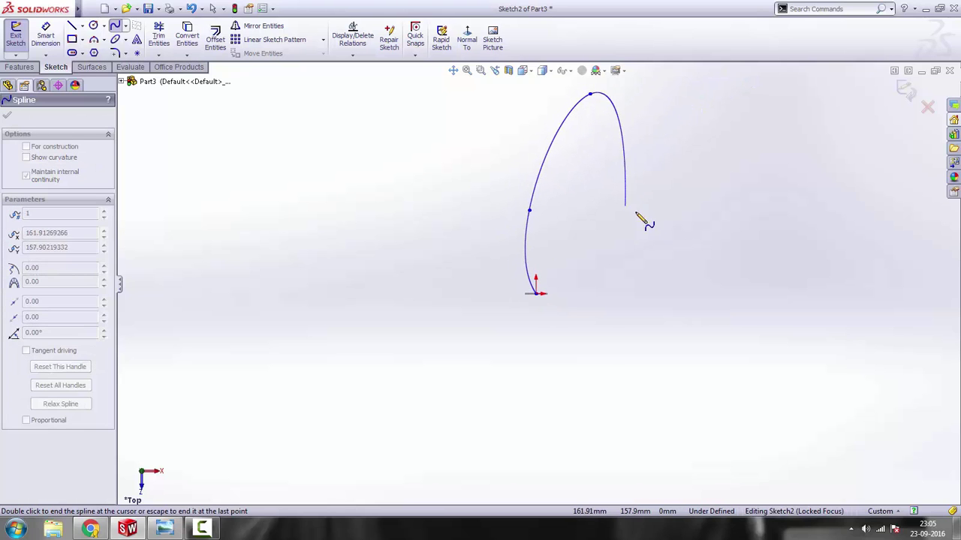
key(Escape)
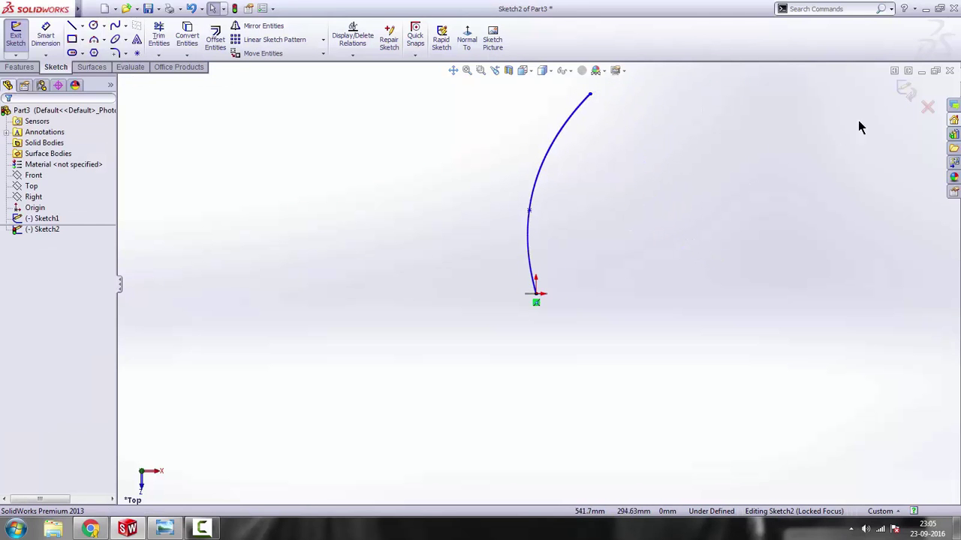
click(905, 90)
Start a Swept Boss/Base with the circle sketch as profile and the spline sketch as path
mouse_move(693, 216)
middle_down()
mouse_move(557, 262)
mouse_move(544, 254)
mouse_move(553, 208)
mouse_move(598, 232)
mouse_move(510, 283)
mouse_move(491, 271)
mouse_move(464, 298)
middle_up()
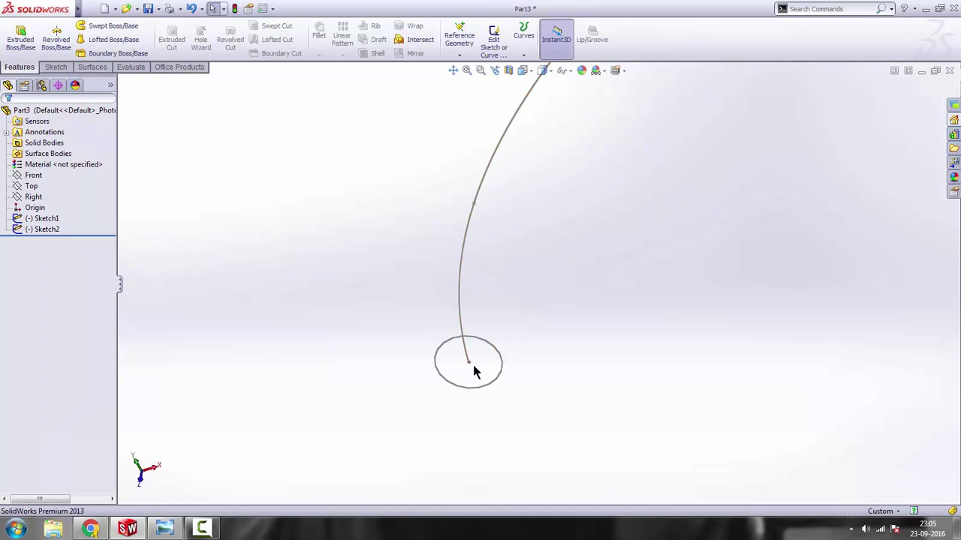
middle_drag(487, 350, 524, 246)
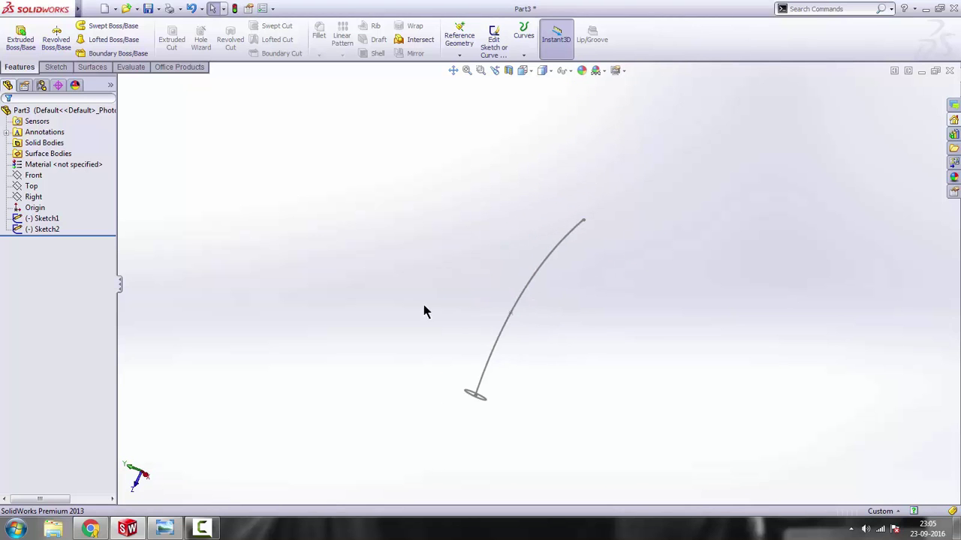
click(111, 27)
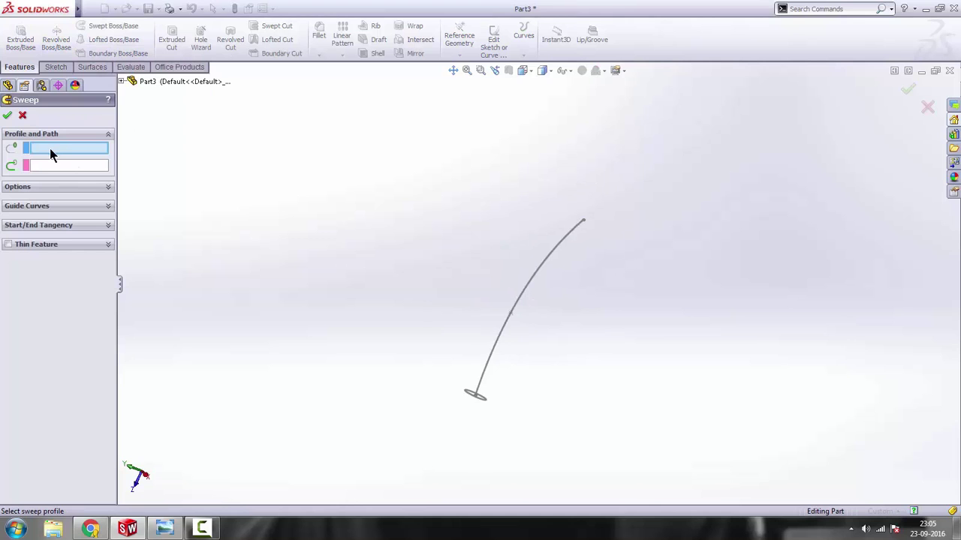
scroll(487, 386, down, 3)
middle_drag(492, 351, 404, 344)
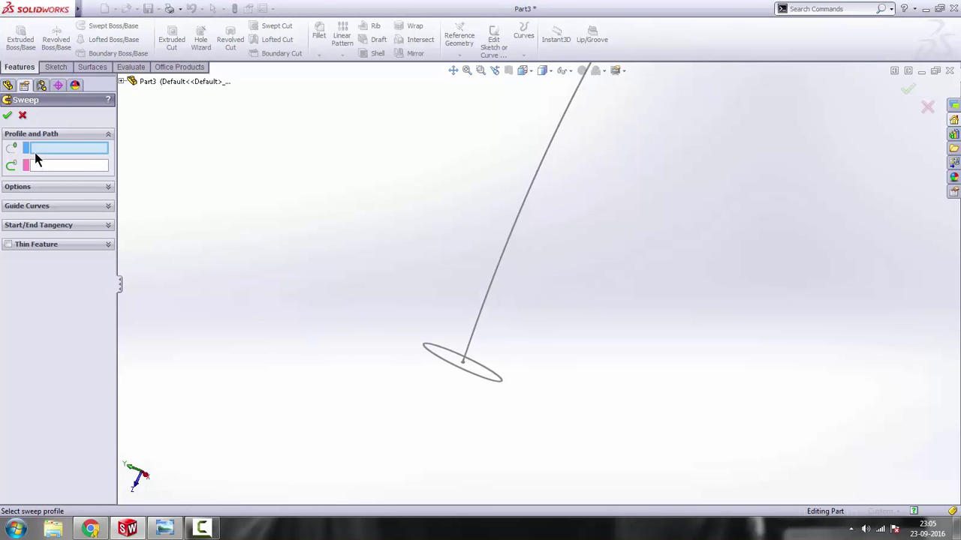
click(466, 377)
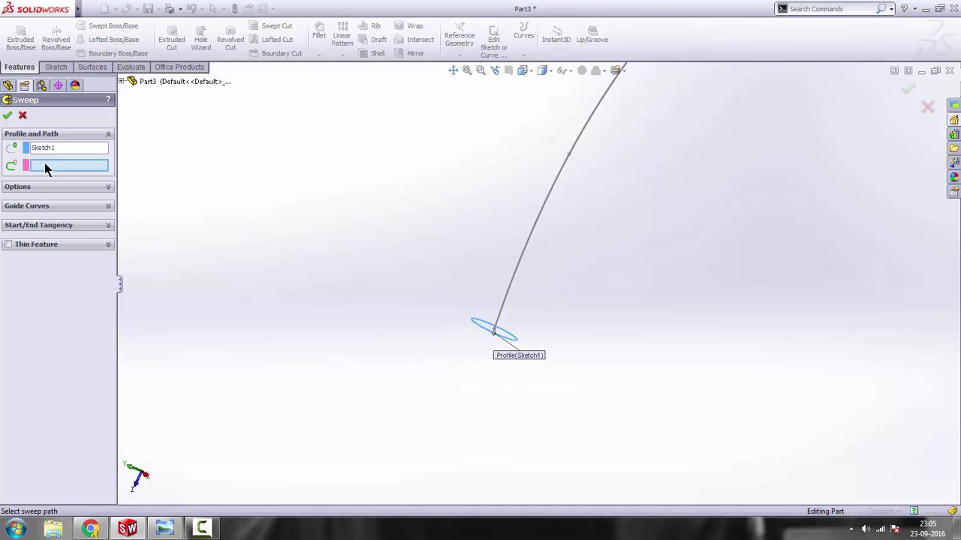
mouse_move(582, 230)
middle_down()
mouse_move(493, 159)
mouse_move(570, 244)
middle_up()
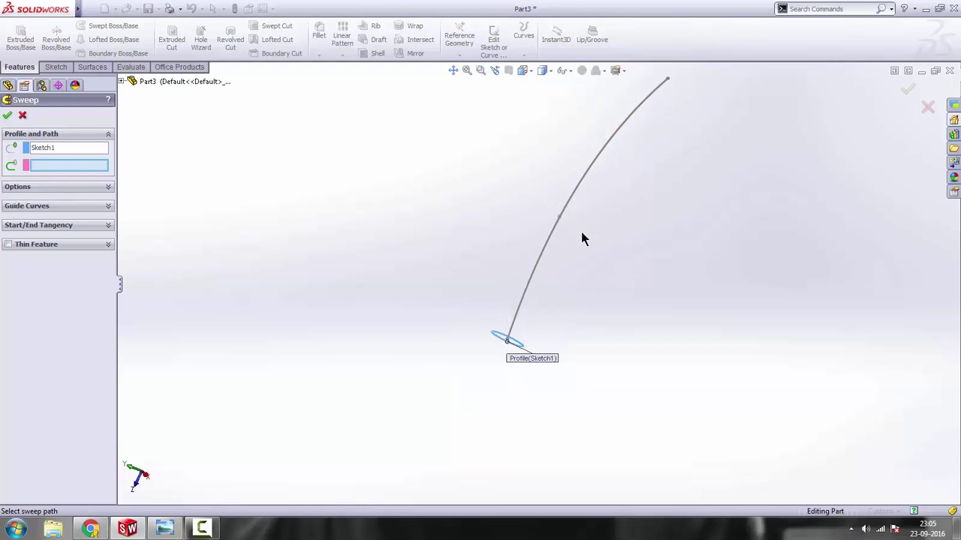
click(548, 244)
mouse_move(627, 208)
middle_down()
mouse_move(618, 265)
mouse_move(670, 342)
mouse_move(478, 221)
mouse_move(583, 142)
mouse_move(645, 228)
mouse_move(476, 200)
middle_up()
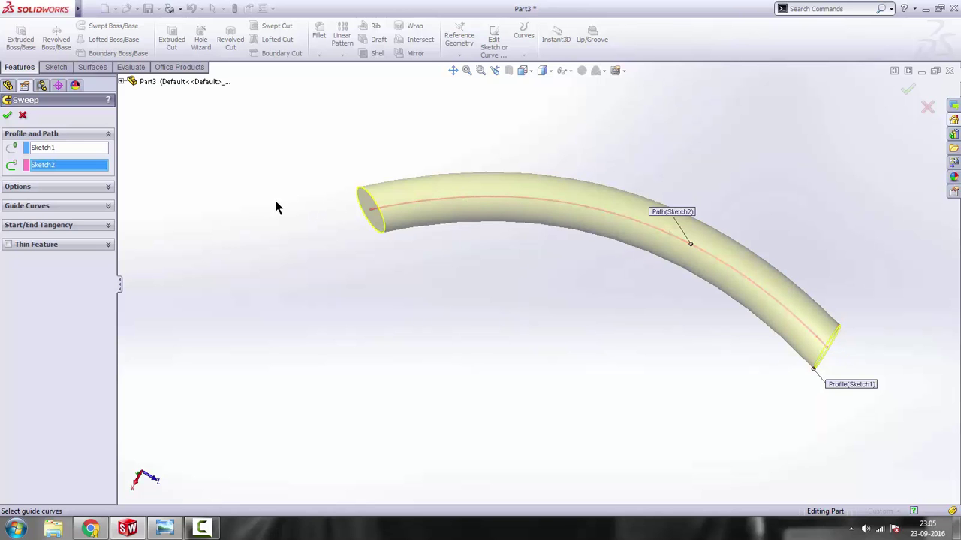
Set the sweep's orientation/twist type to Twist Along Path, defined by Turns
click(35, 189)
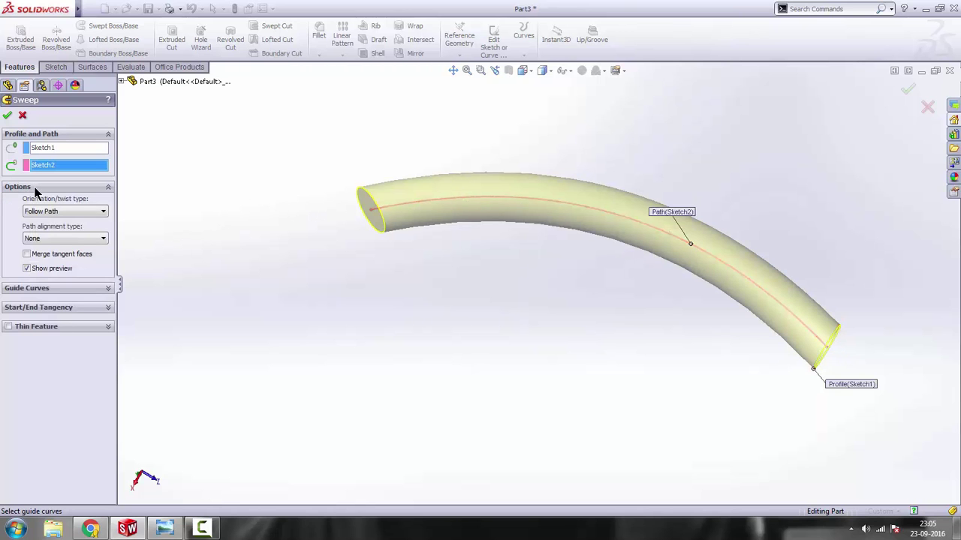
click(91, 215)
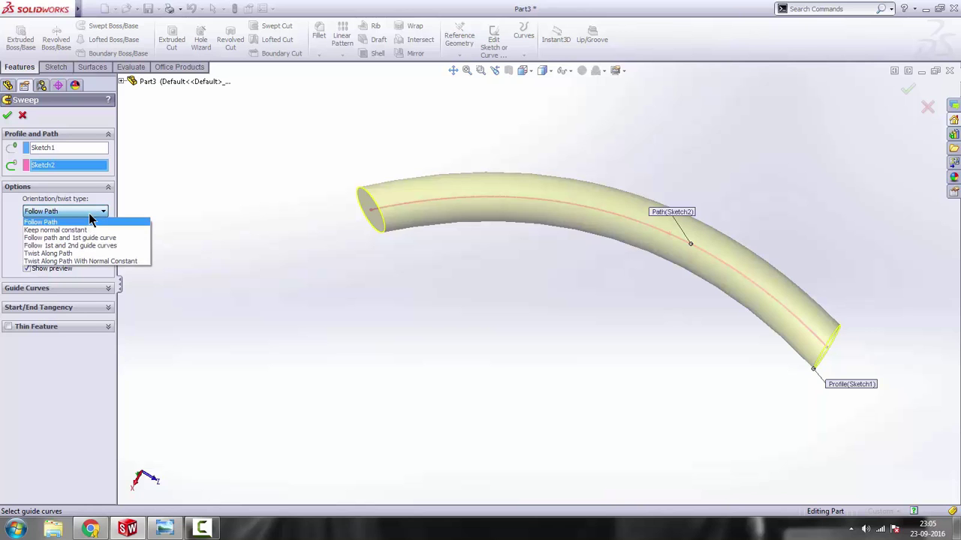
click(50, 255)
click(76, 240)
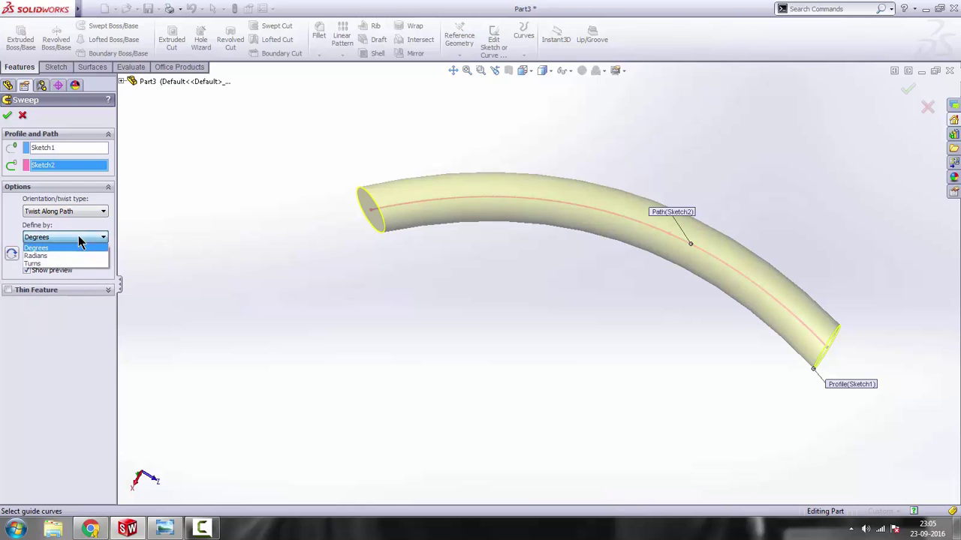
click(60, 268)
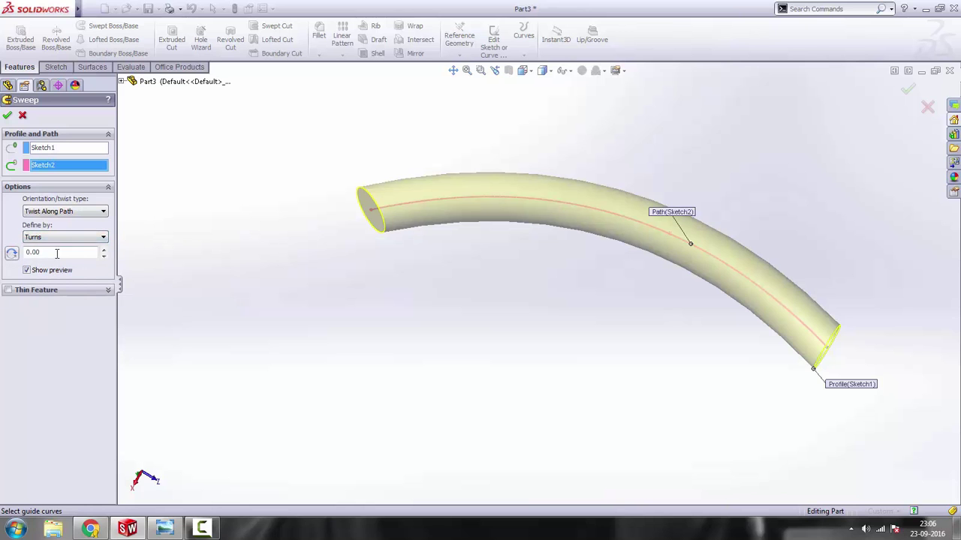
Set the sweep's twist to 9 turns and complete the feature
click(103, 249)
click(102, 249)
click(103, 249)
click(103, 249)
click(103, 249)
click(103, 250)
click(102, 249)
click(103, 249)
middle_drag(660, 284, 584, 337)
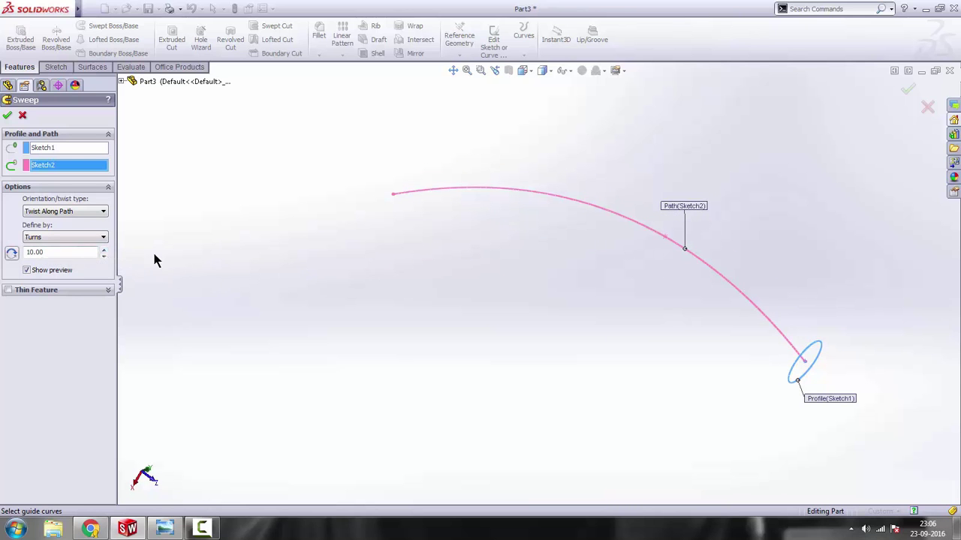
click(104, 257)
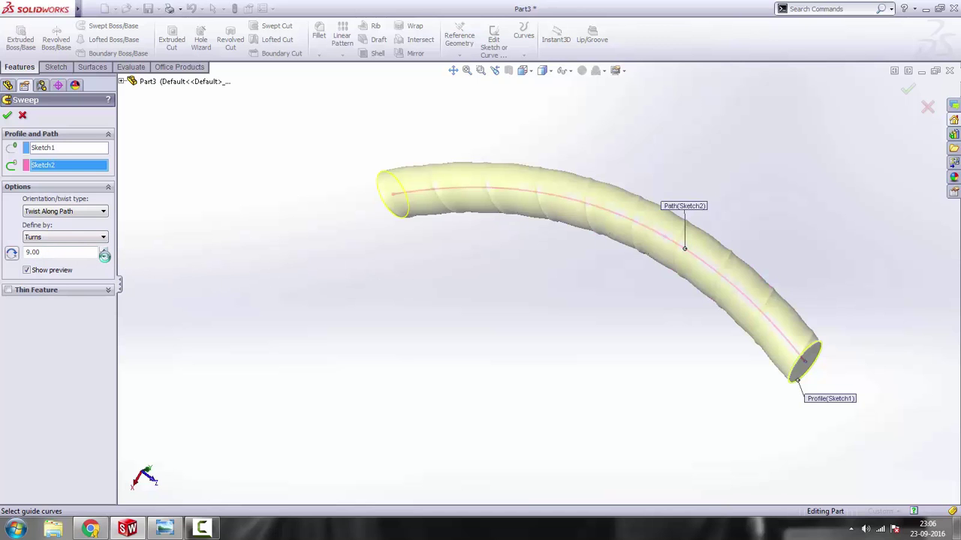
middle_drag(524, 275, 600, 291)
click(7, 116)
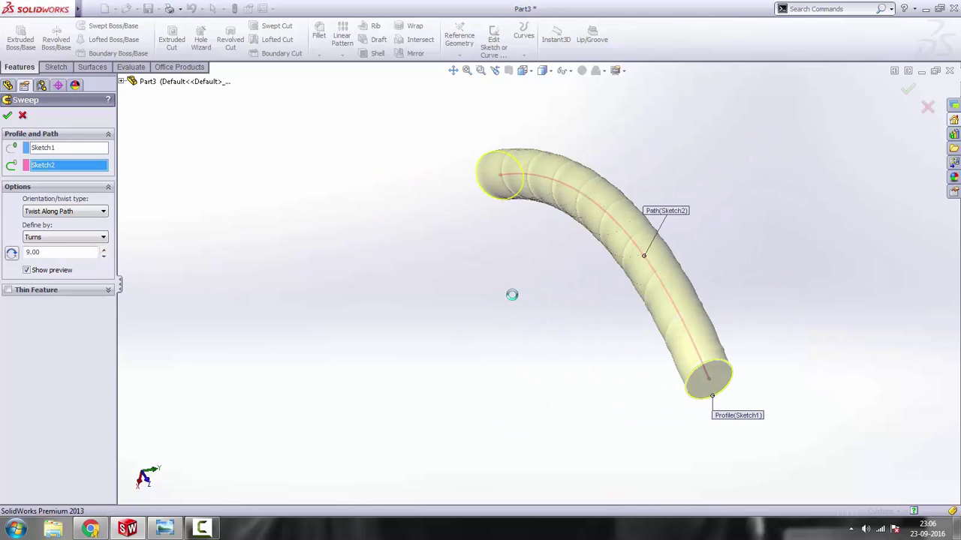
Examine the twisted swept body from several sides and look at the Pipe drawing in Windows Photo Viewer
middle_drag(592, 298, 596, 277)
scroll(608, 236, down, 2)
middle_drag(608, 237, 621, 165)
middle_drag(698, 261, 633, 187)
middle_drag(535, 268, 568, 280)
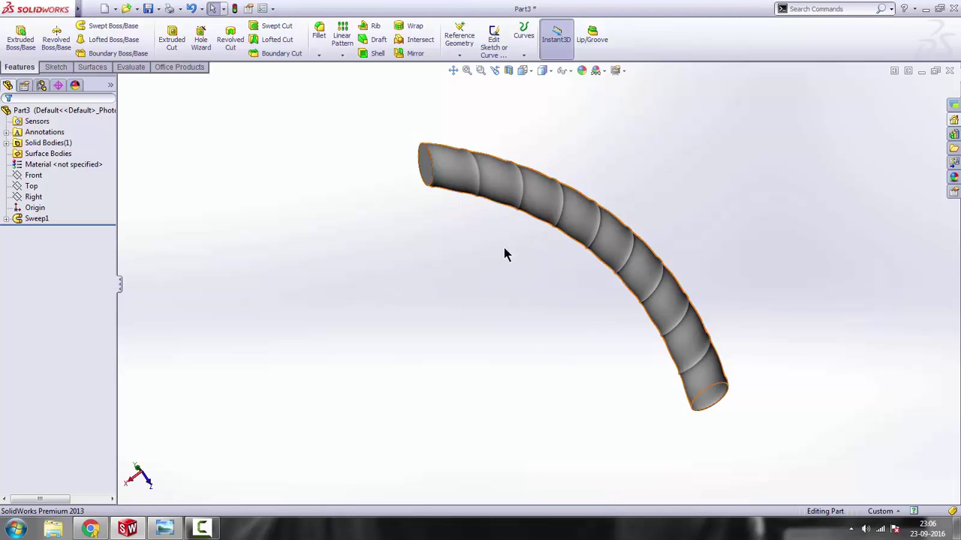
click(166, 529)
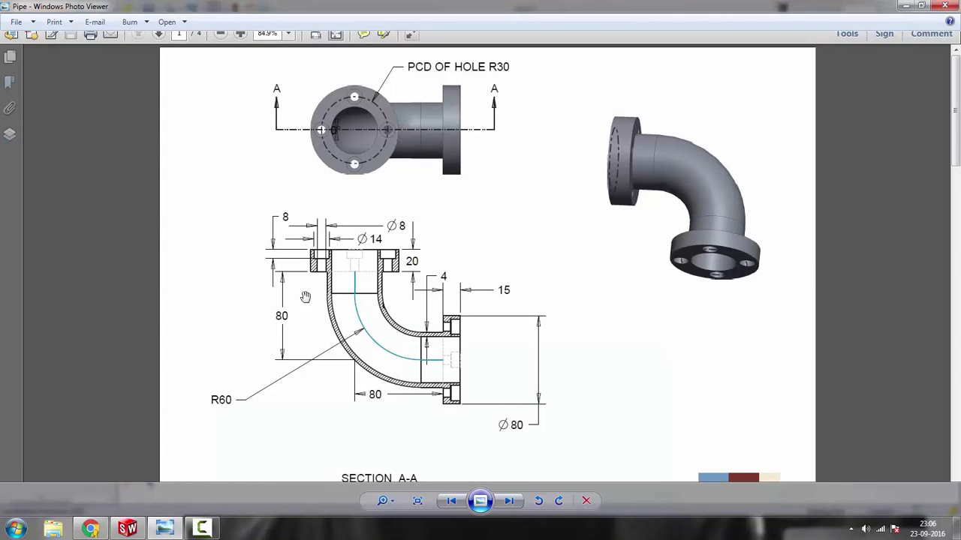
click(128, 529)
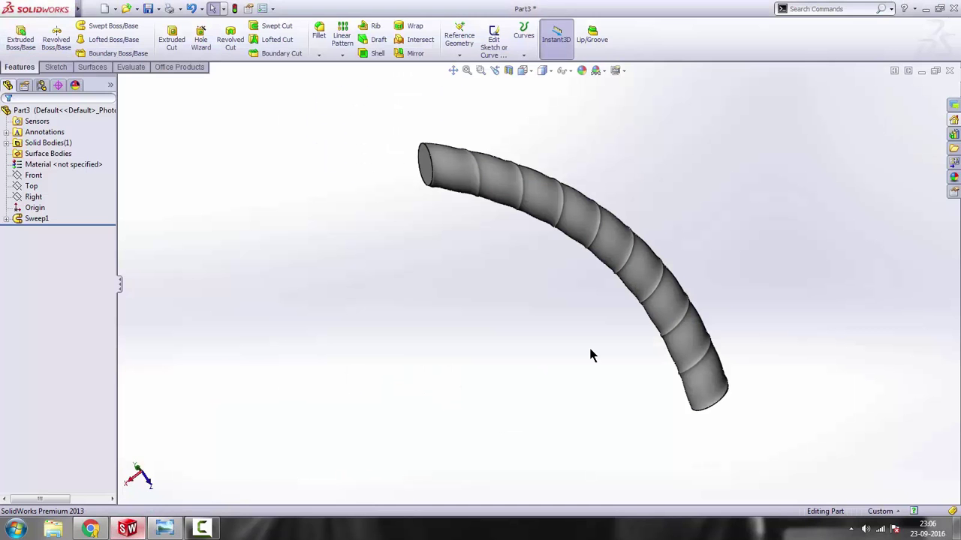
Close the practice sweep part without saving and create a new part document in SolidWorks
click(950, 72)
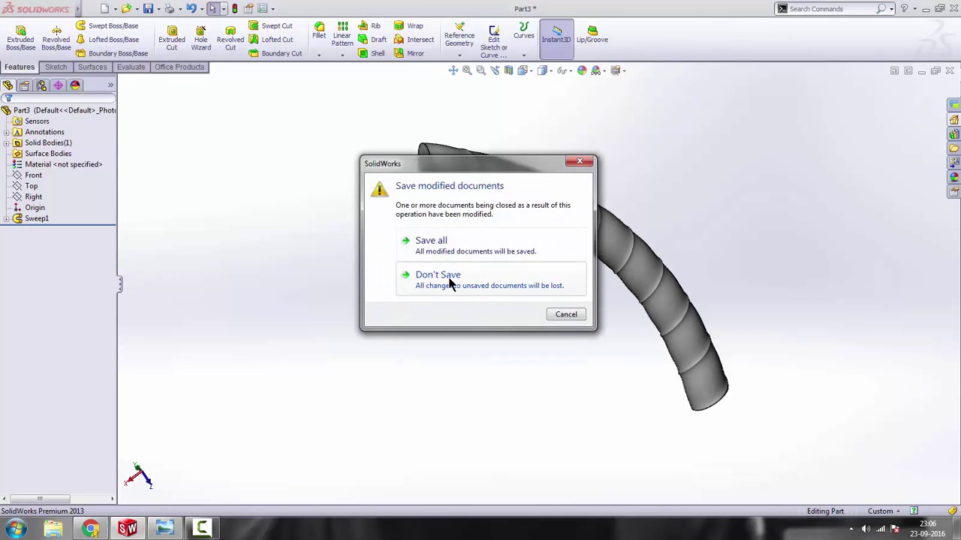
click(448, 280)
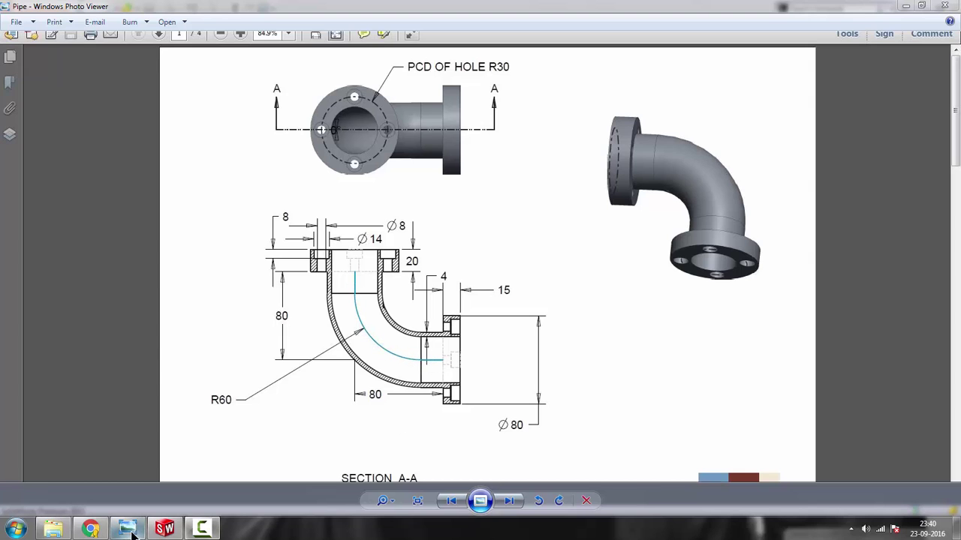
click(166, 529)
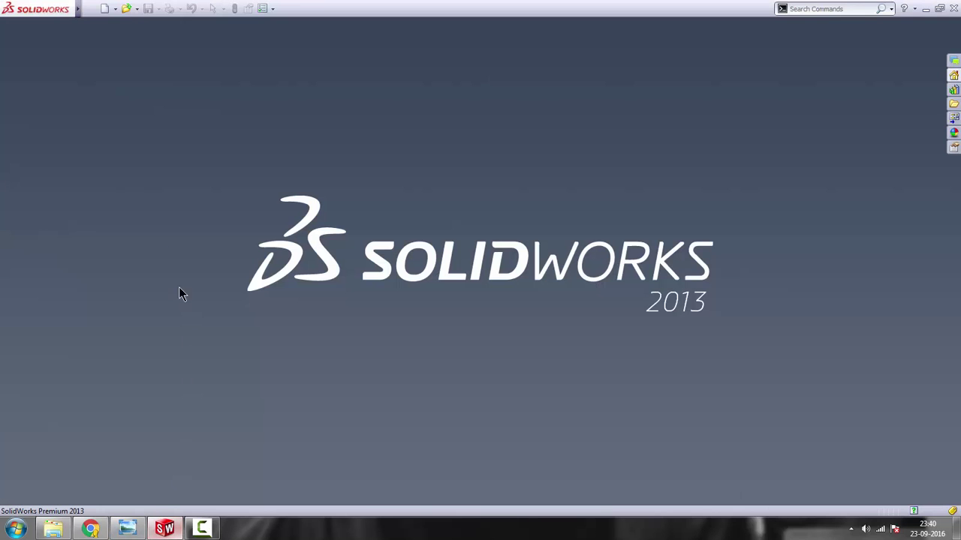
click(104, 8)
double_click(246, 178)
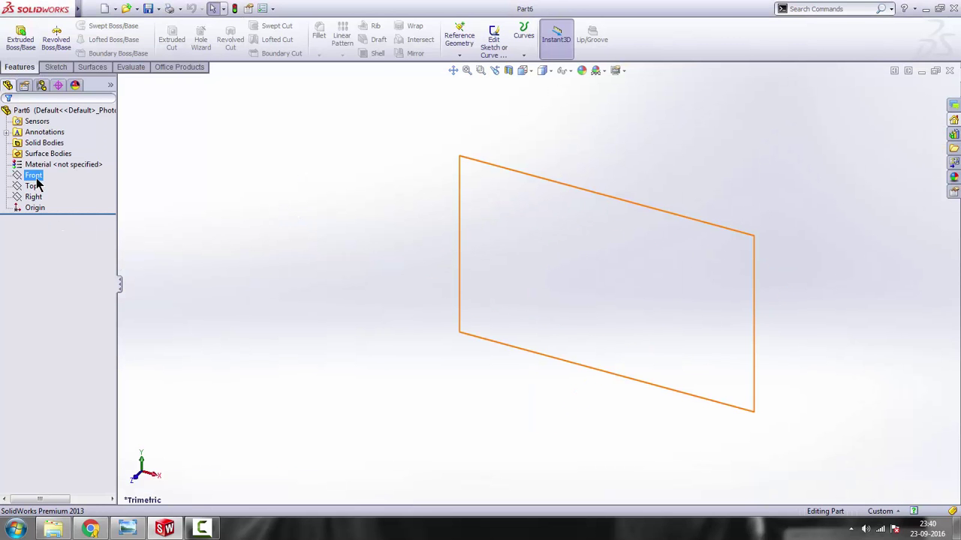
Start a sketch on the Front plane and check the elbow's centreline in the Pipe drawing before returning to SolidWorks
click(35, 177)
click(60, 160)
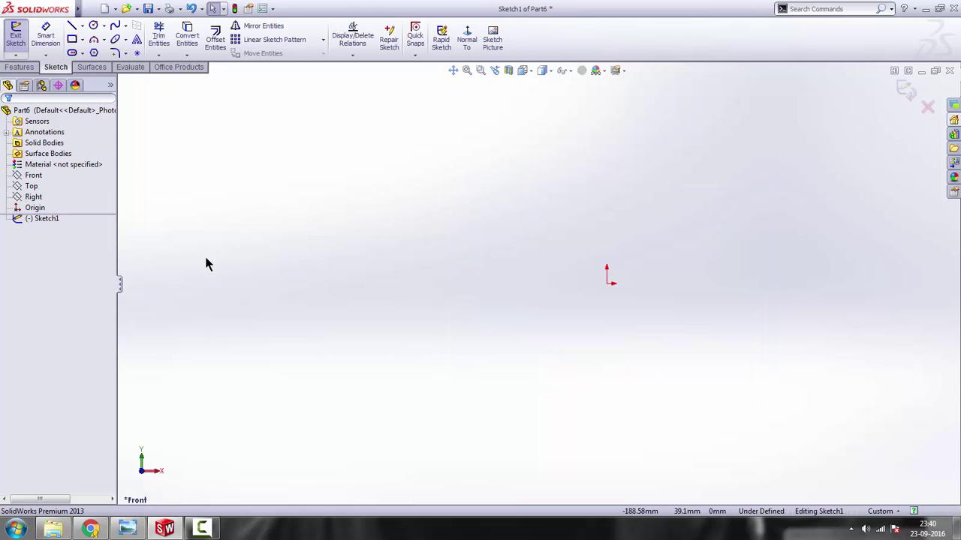
click(127, 529)
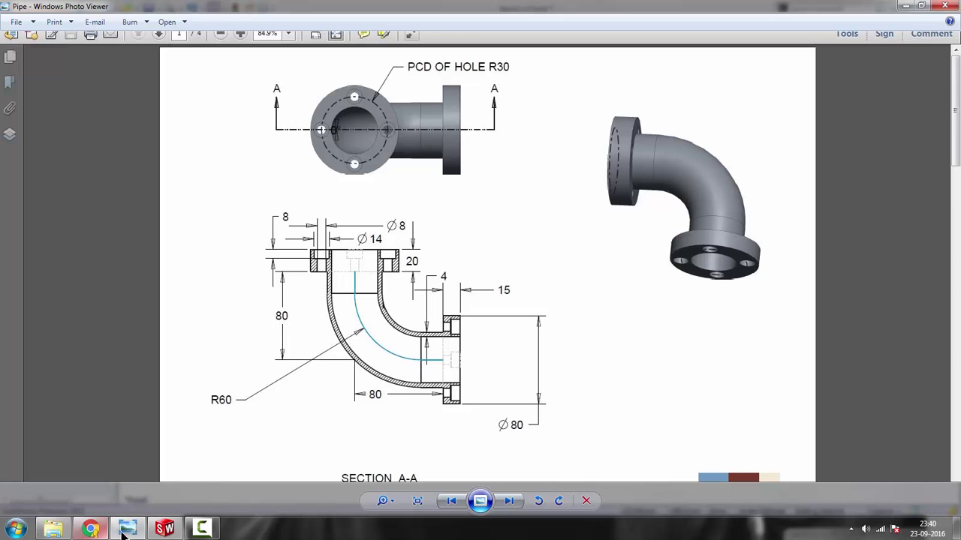
click(165, 529)
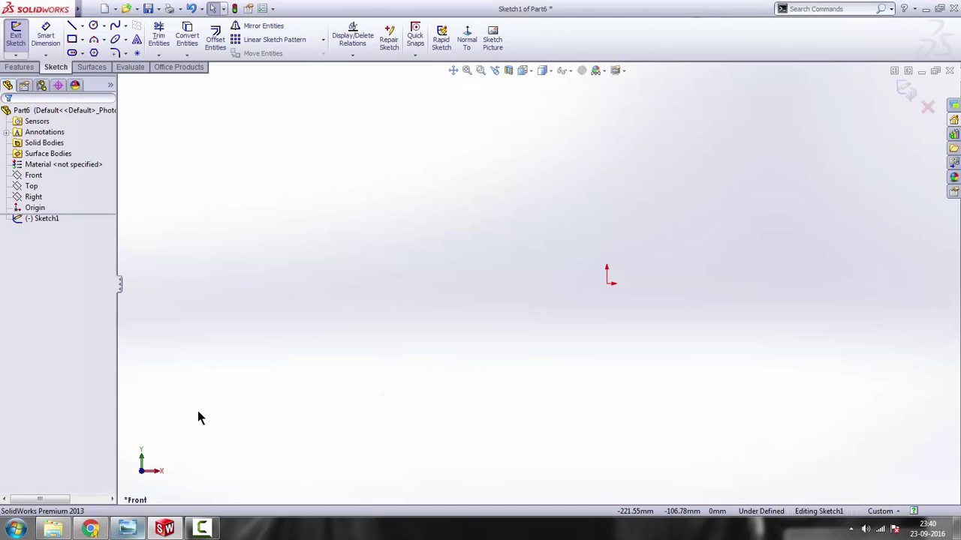
Sketch a horizontal line about 32 mm long, a tangent 90° arc of about 32.5 mm radius and a short vertical line downward
click(72, 28)
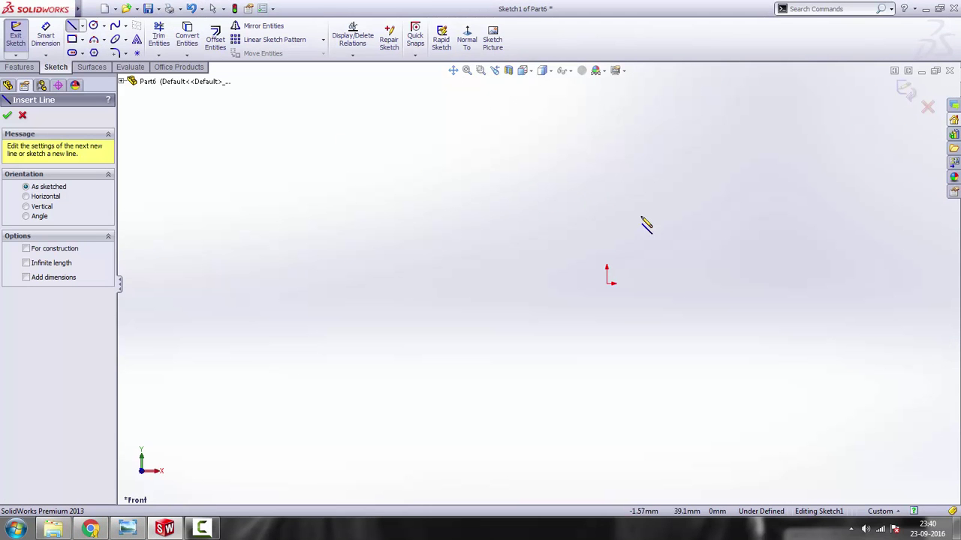
click(606, 170)
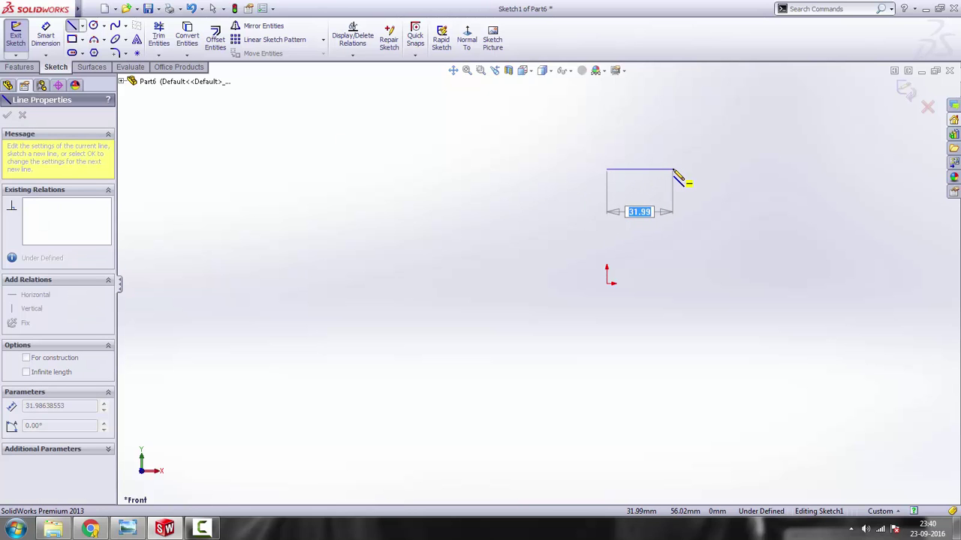
click(672, 170)
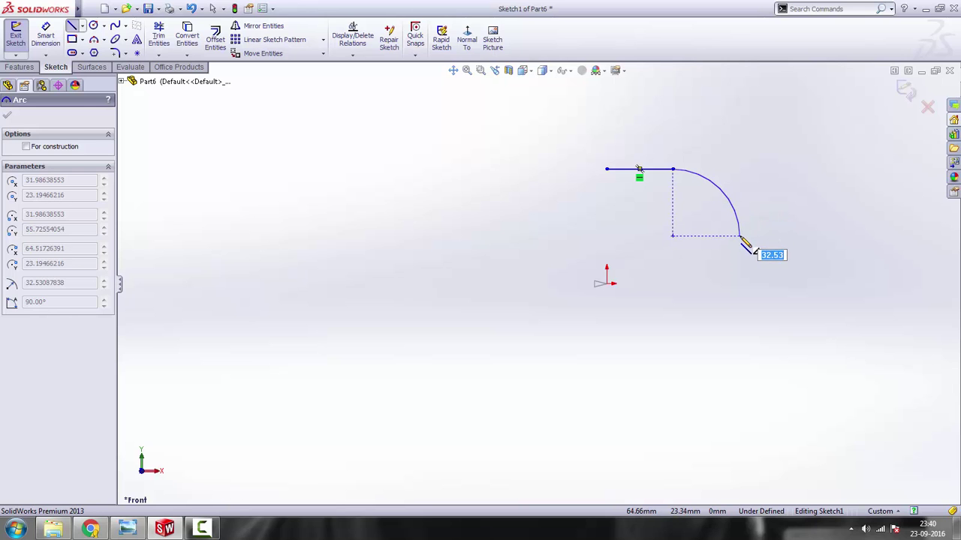
click(740, 237)
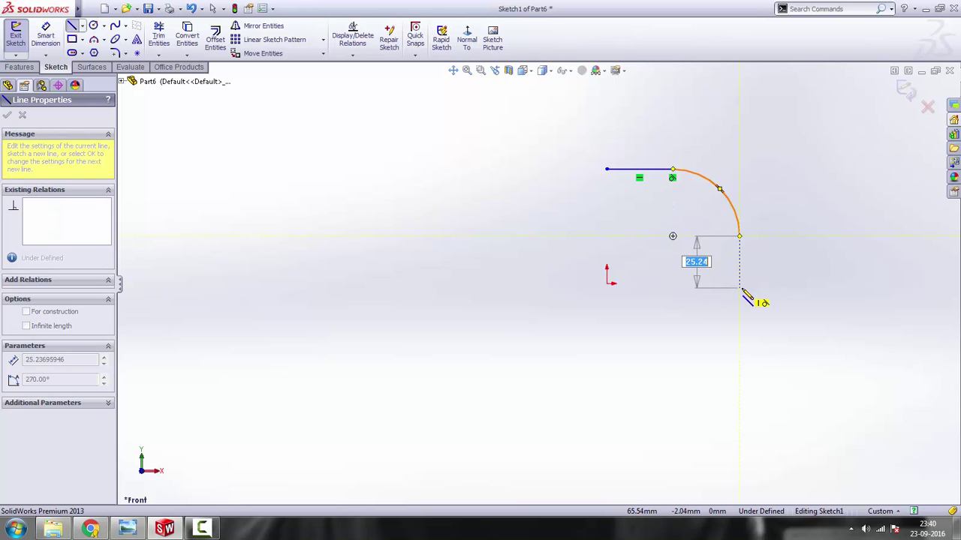
click(741, 285)
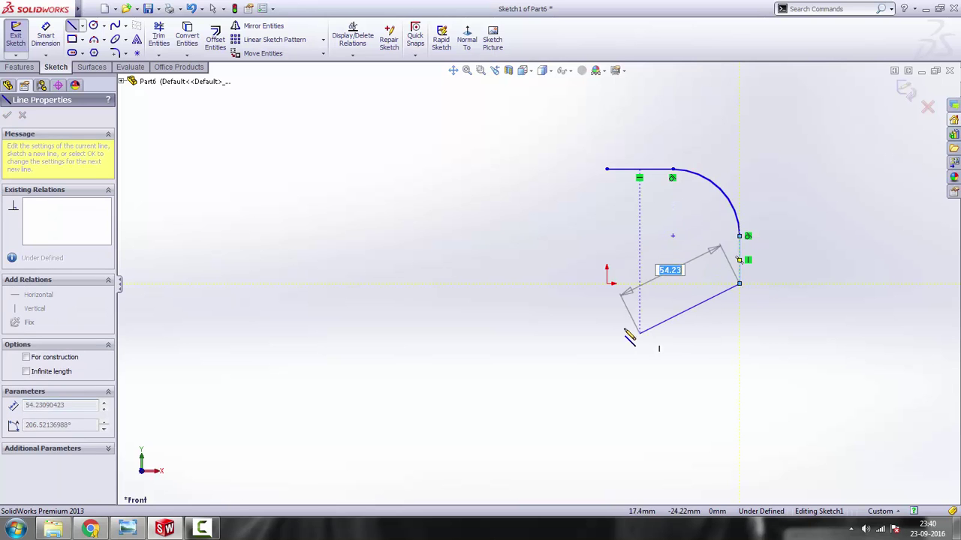
key(Escape)
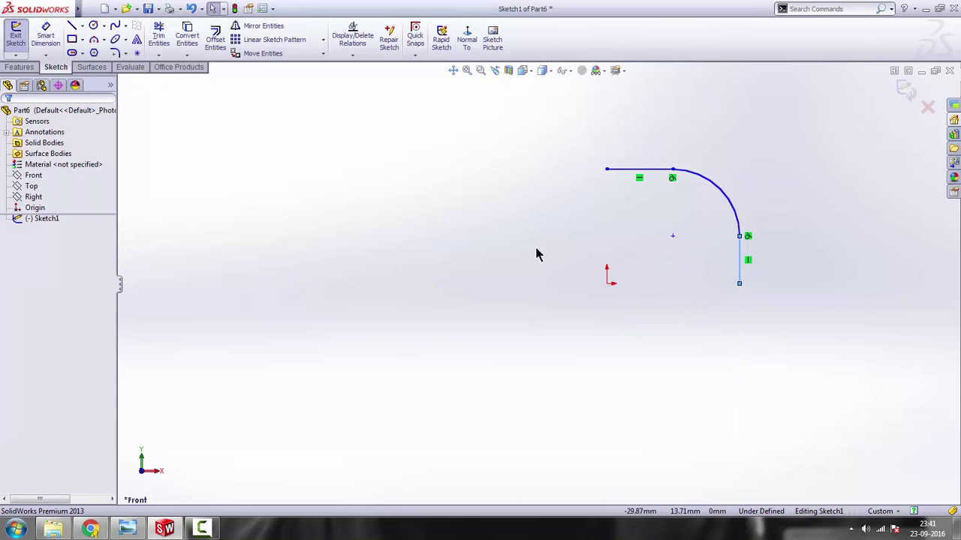
click(495, 226)
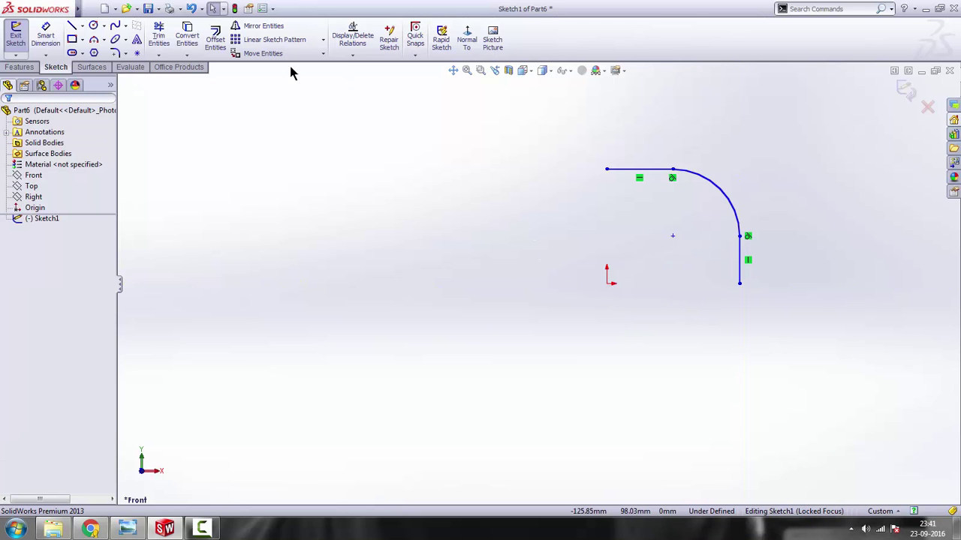
Dimension the vertical distance from the origin to the horizontal line as 80 mm
click(50, 39)
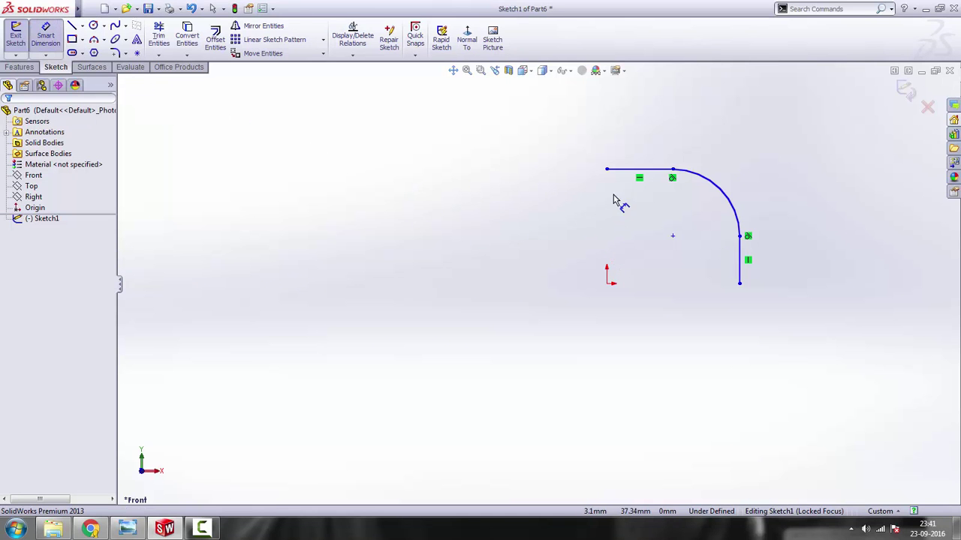
click(607, 288)
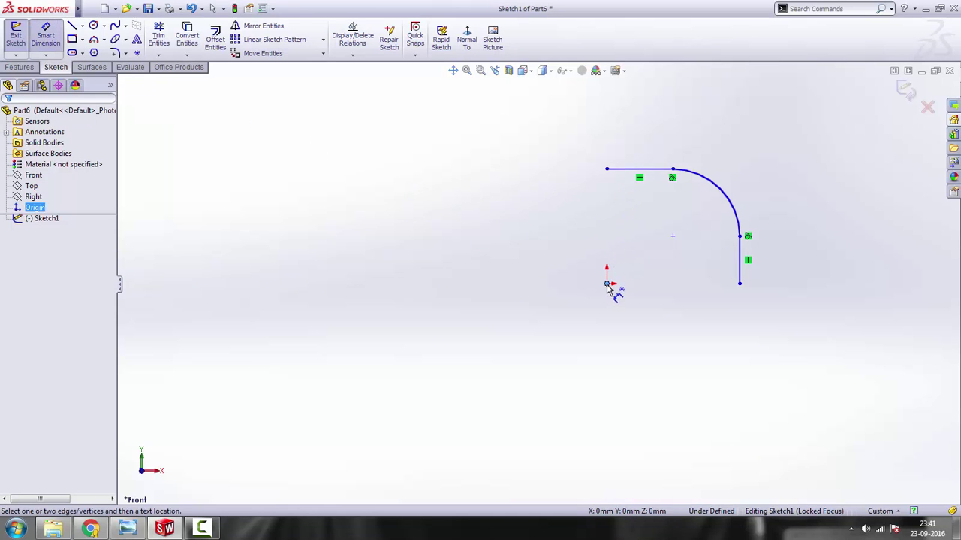
click(621, 171)
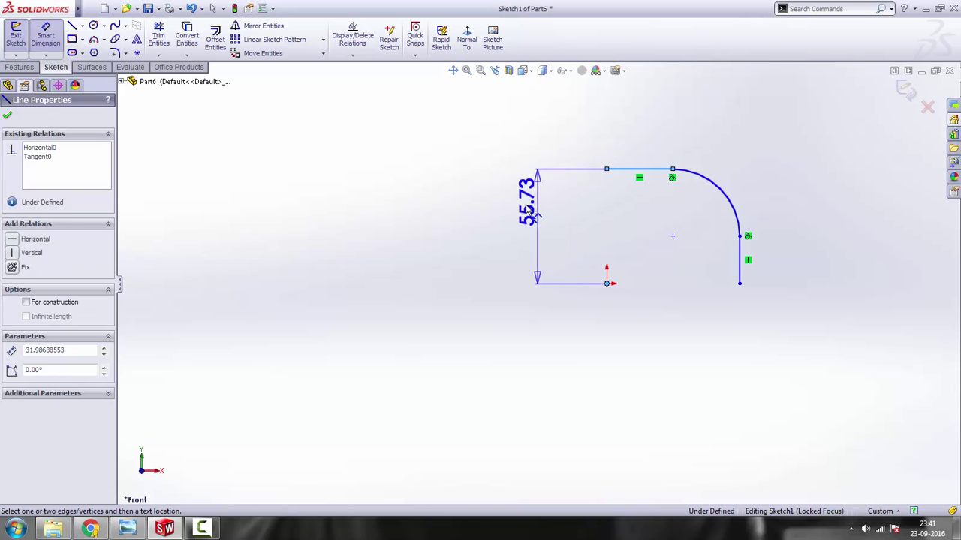
click(525, 214)
text(80)
key(Return)
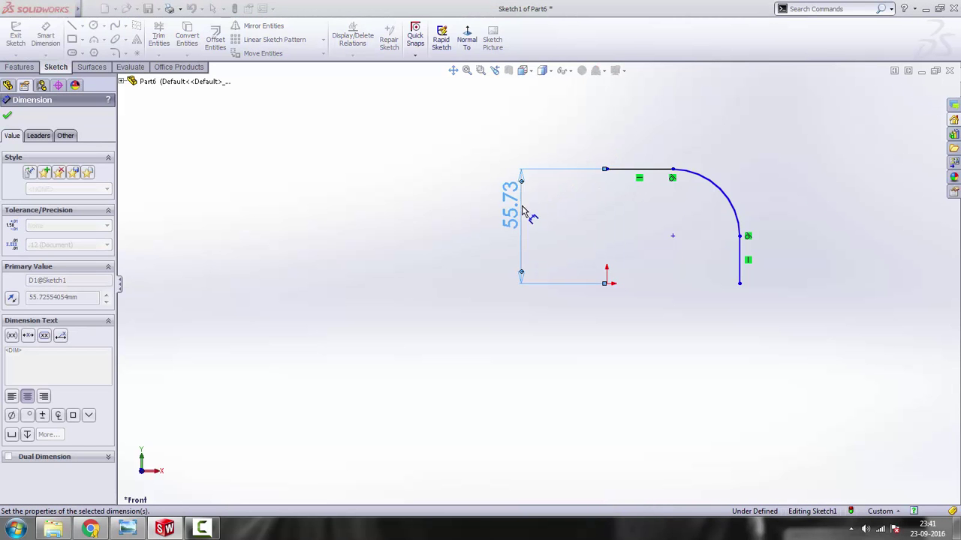
Dimension the horizontal distance from the origin to the vertical line as 80 mm
click(607, 285)
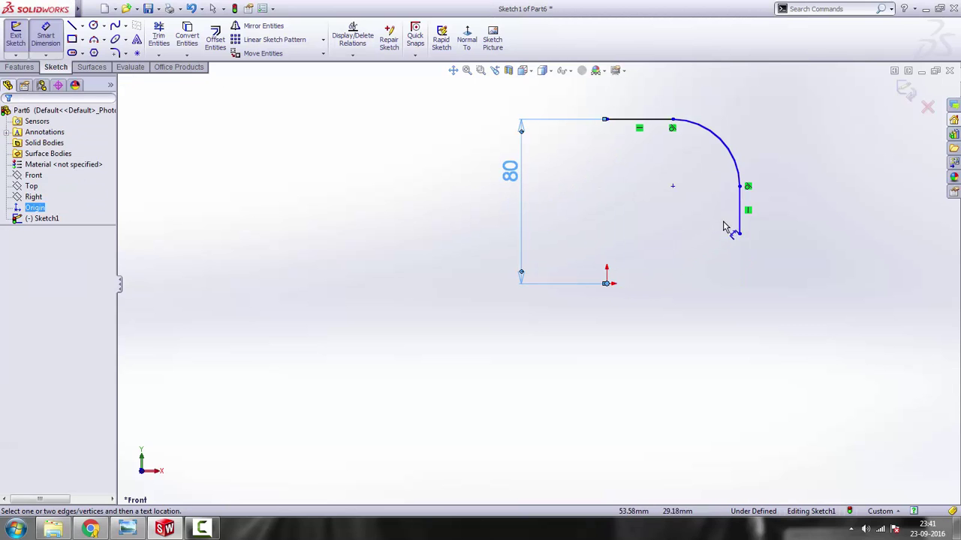
click(739, 219)
click(728, 314)
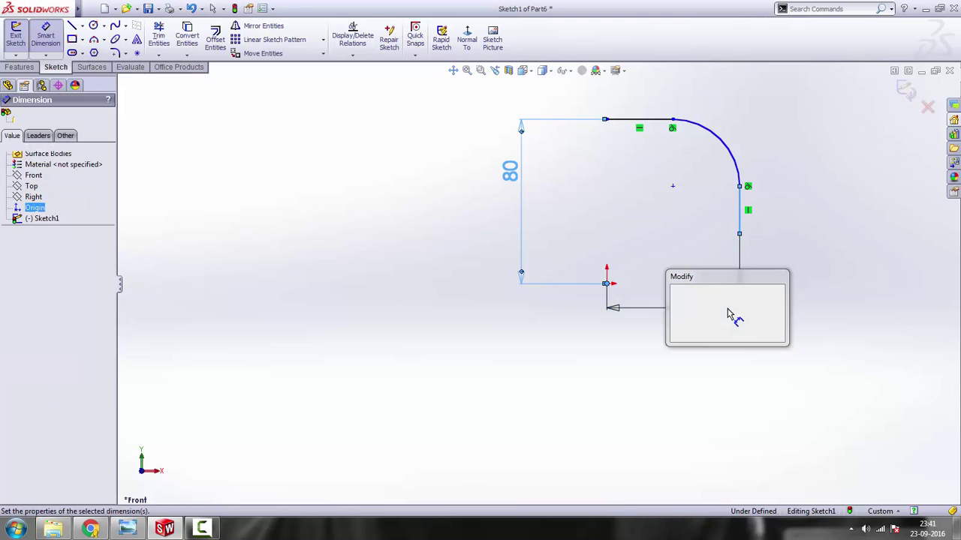
text(80)
key(Return)
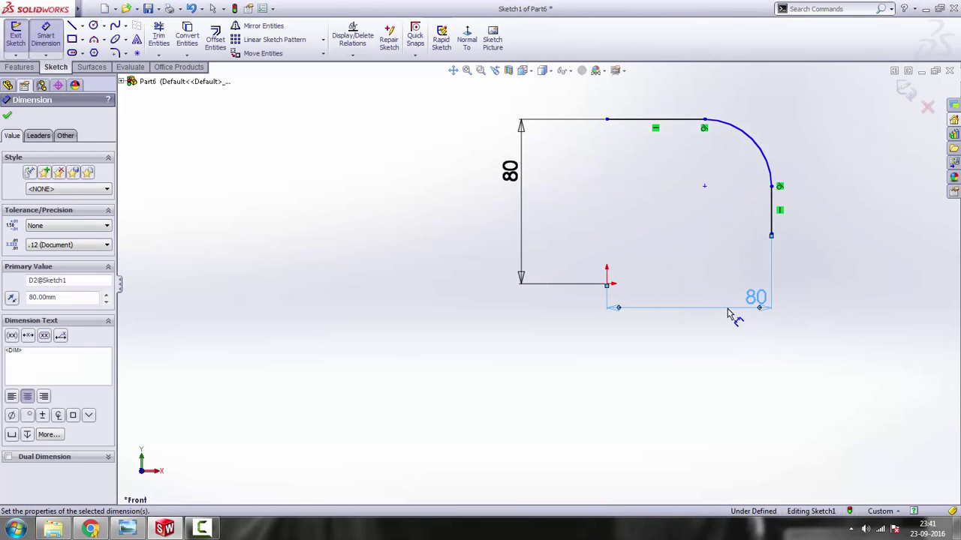
Check the bend radius in the Pipe drawing, dimension the arc as R60 and leave the dimension tool
click(140, 527)
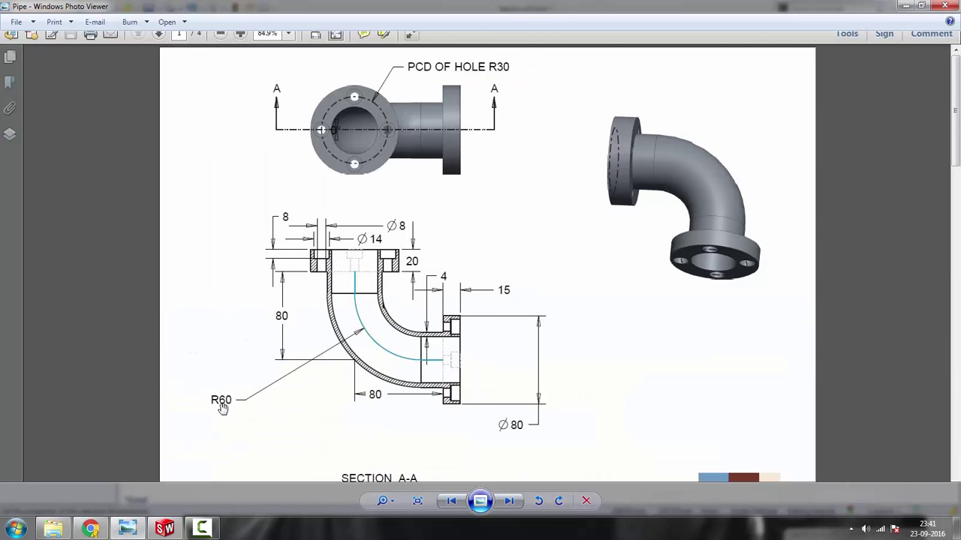
click(148, 530)
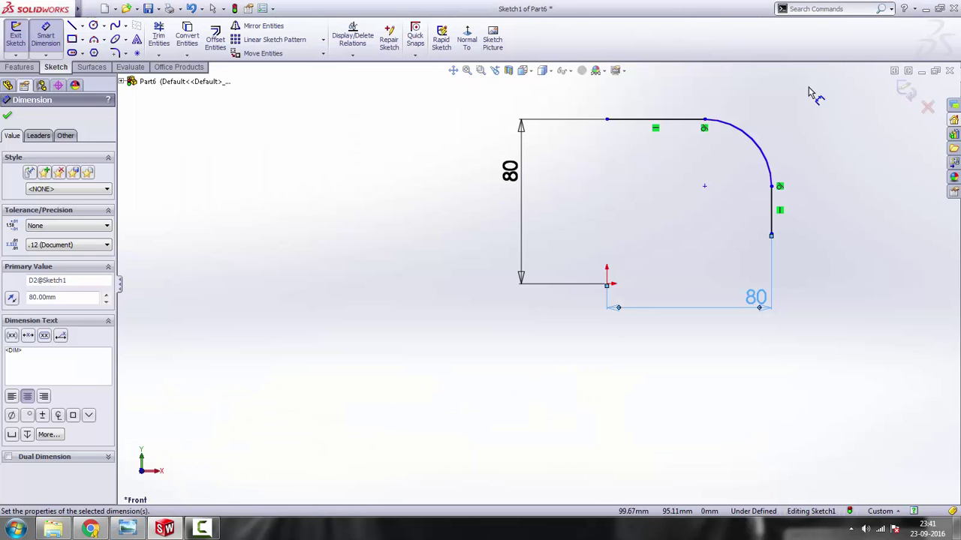
click(752, 139)
click(825, 102)
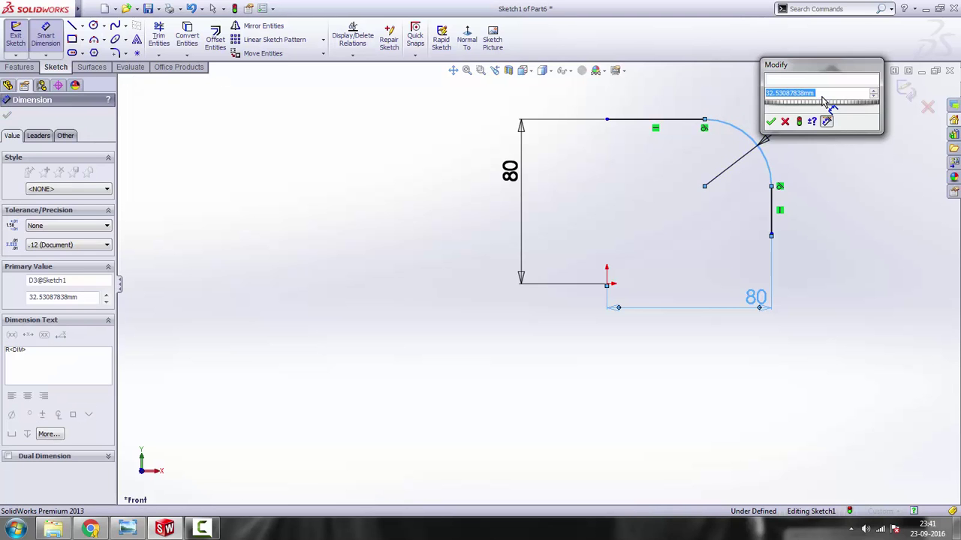
text(60)
key(Return)
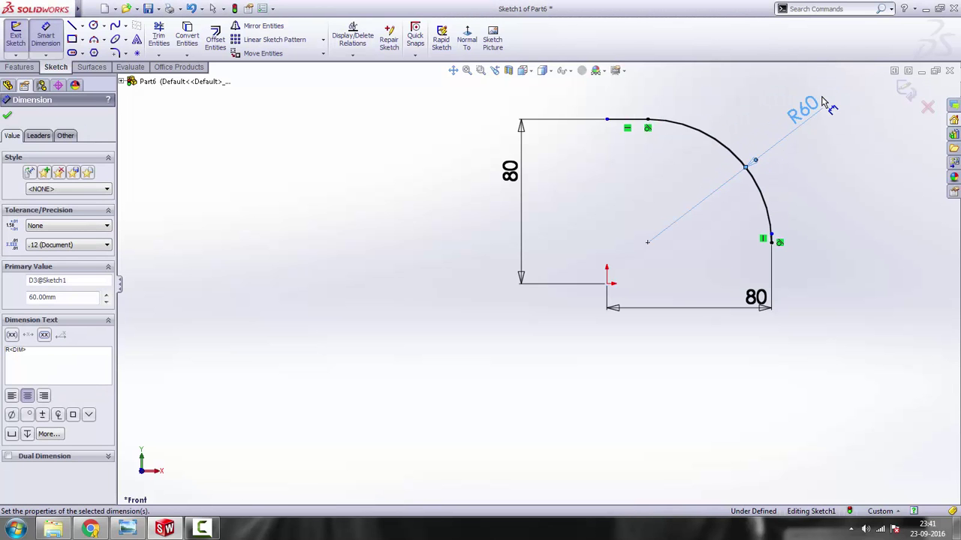
right_click(825, 173)
click(832, 172)
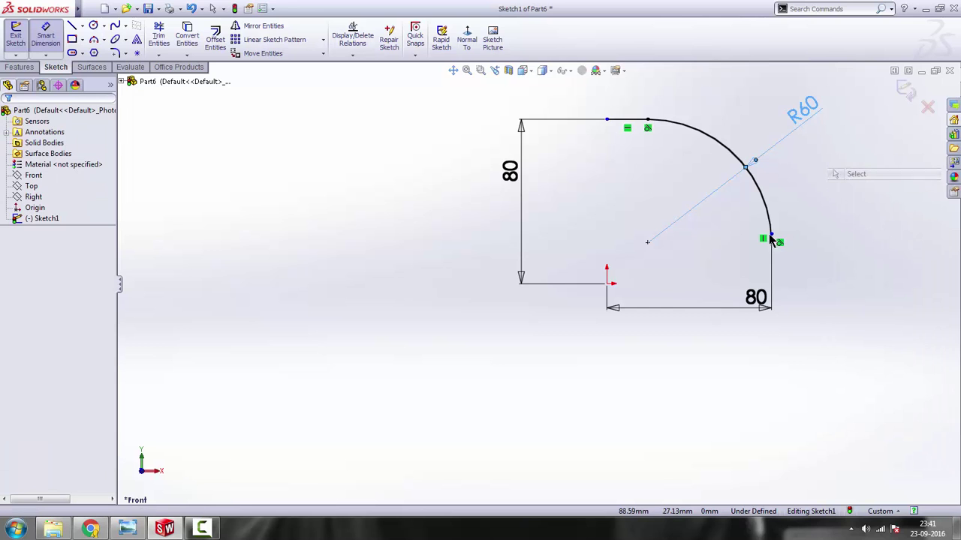
Move the vertical line's free endpoint below the arc's end, to about 13.9 mm above the origin
scroll(773, 244, down, 5)
click(630, 259)
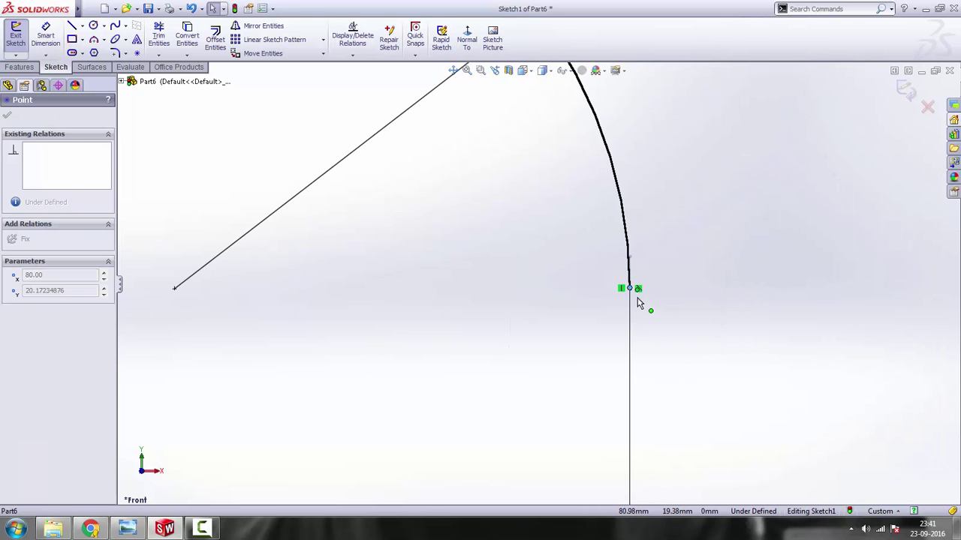
scroll(637, 333, up, 5)
scroll(388, 232, up, 3)
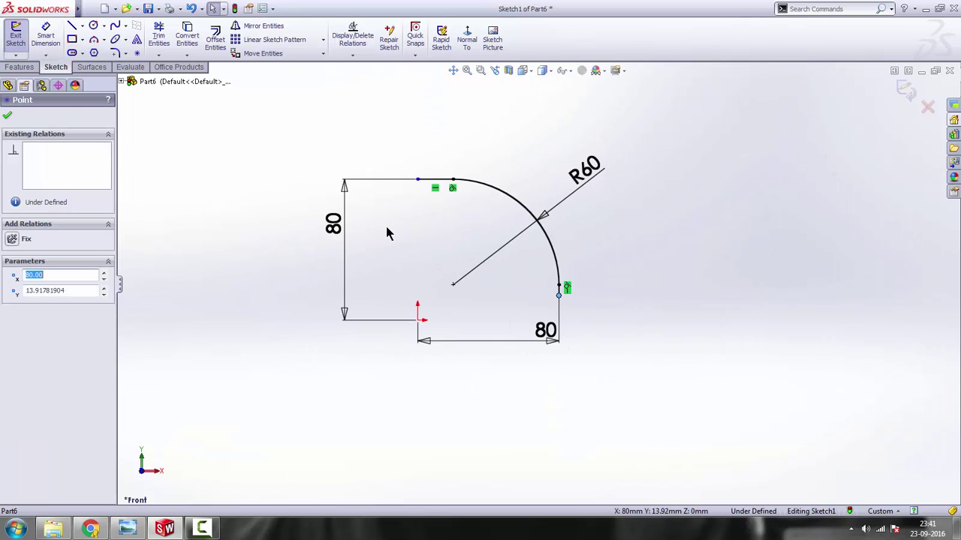
scroll(673, 240, down, 1)
click(673, 240)
scroll(465, 289, up, 2)
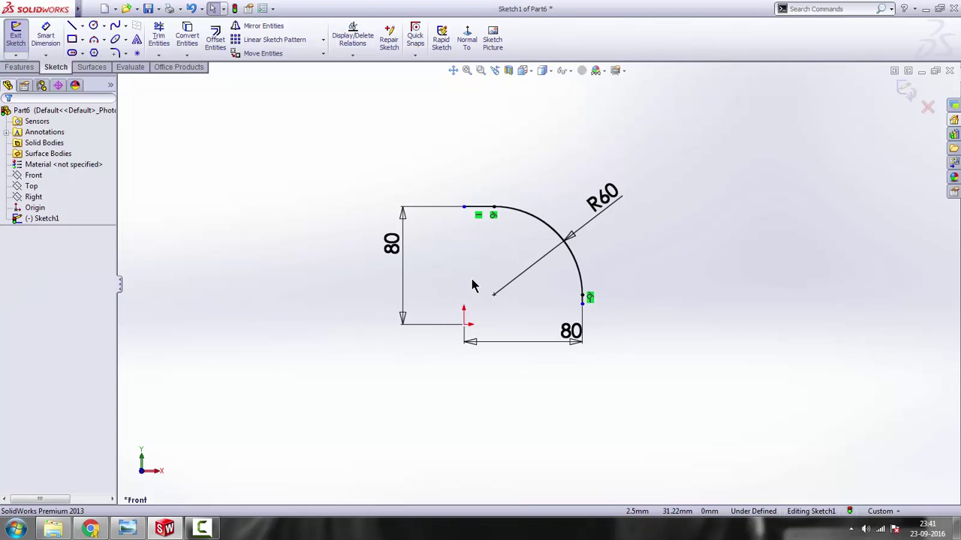
scroll(496, 274, down, 1)
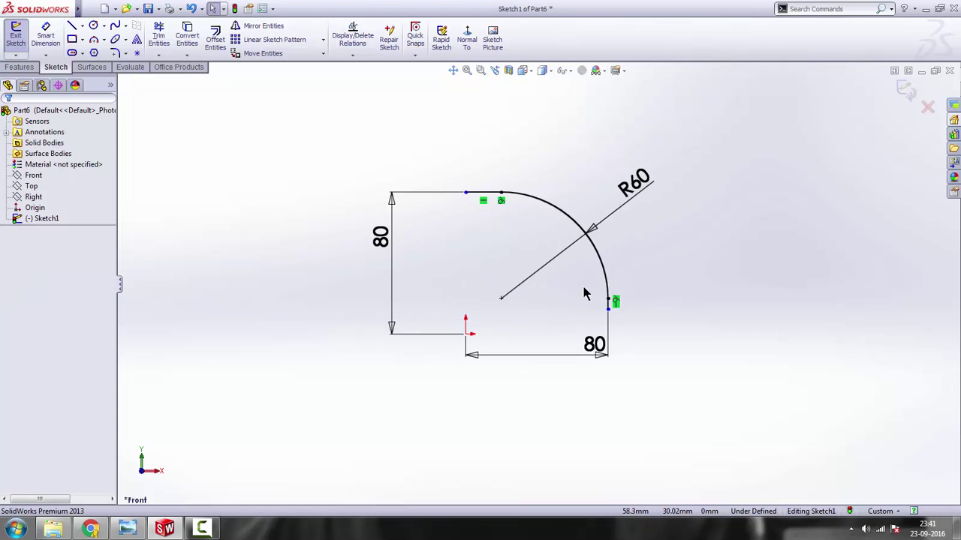
Add a vertical relation between the horizontal line's free endpoint and the origin
click(465, 193)
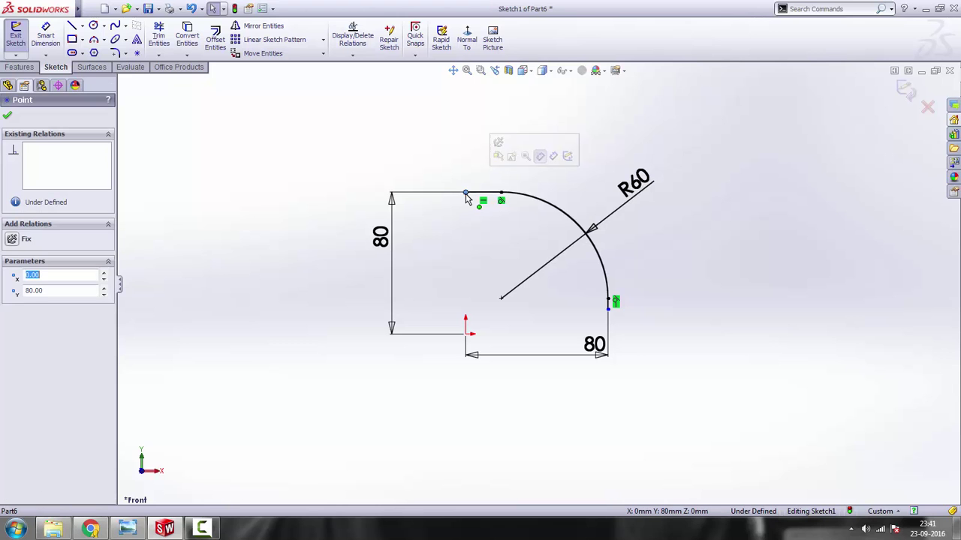
ctrl+click(466, 335)
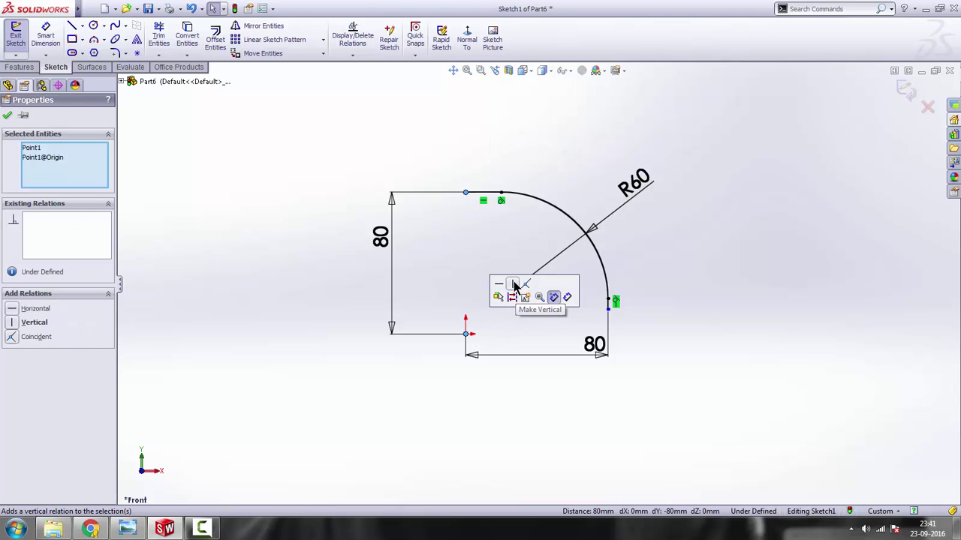
click(514, 285)
click(465, 264)
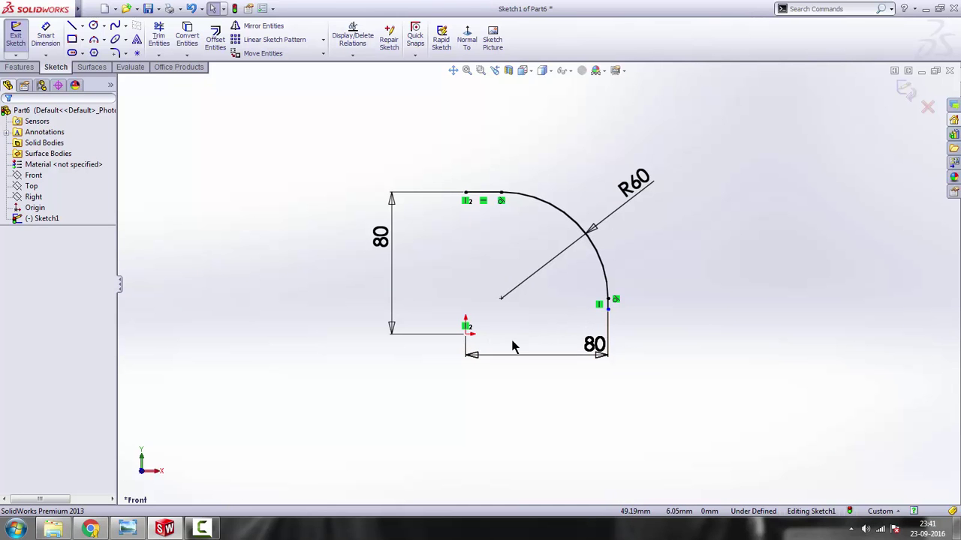
Add a horizontal relation between the origin and the vertical line's lower endpoint
click(466, 334)
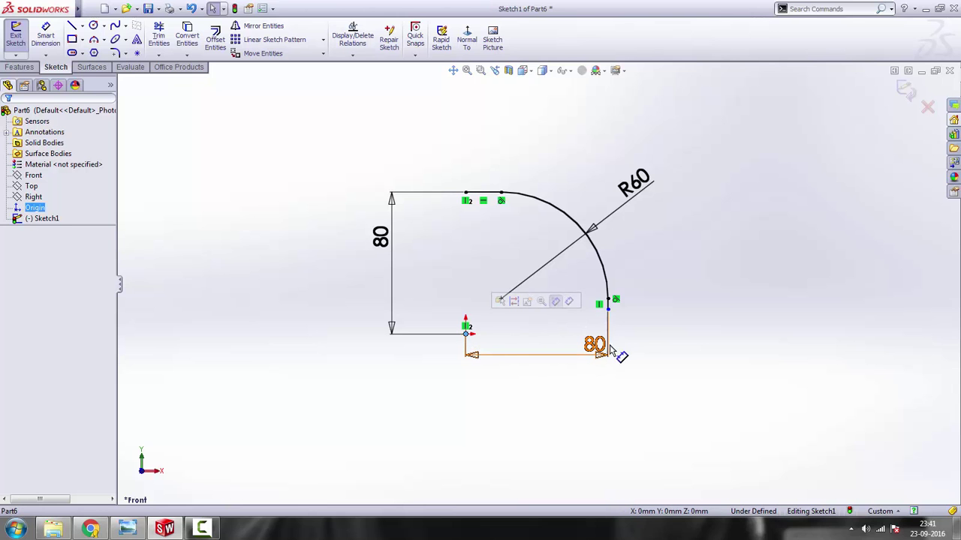
ctrl+click(610, 313)
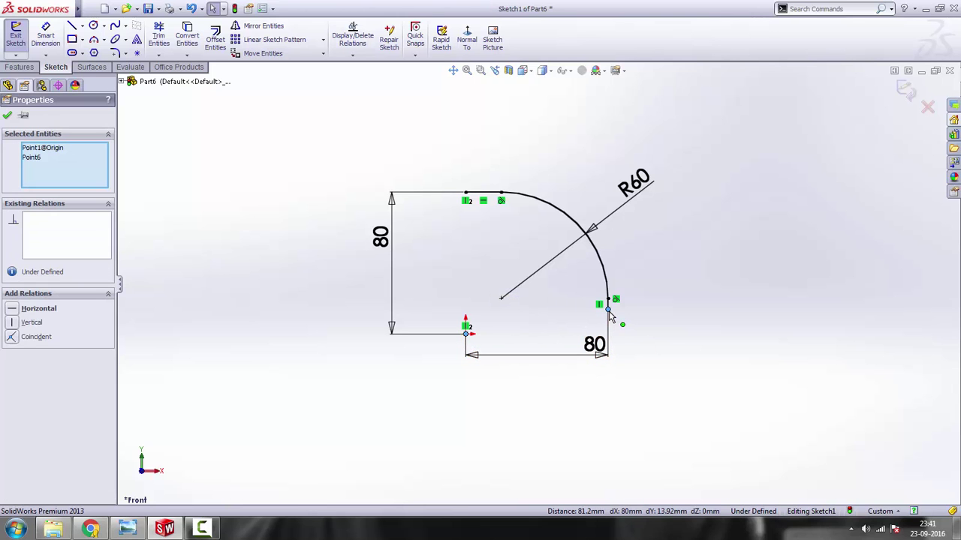
click(642, 260)
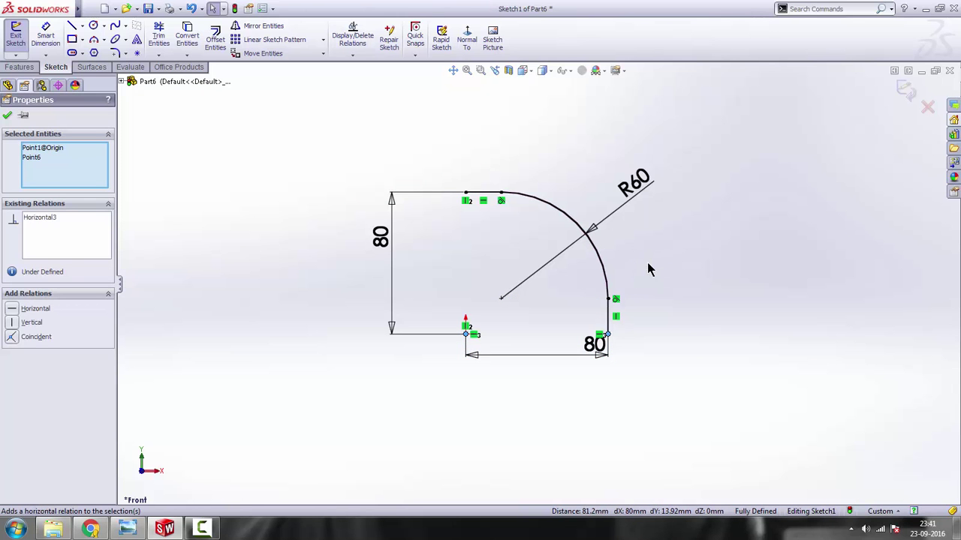
click(553, 279)
scroll(536, 290, down, 2)
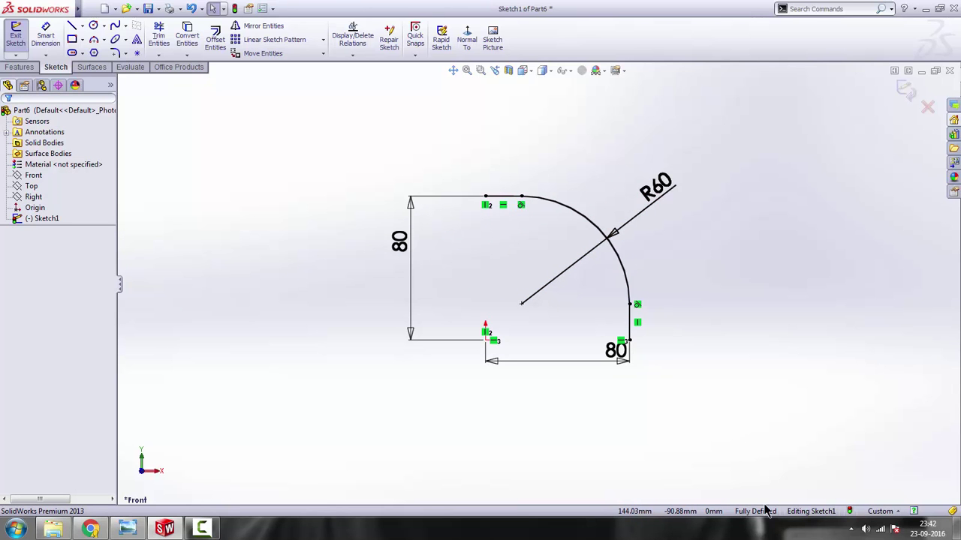
Close the path sketch and start a new sketch on the Right plane, viewed normal to it
click(904, 97)
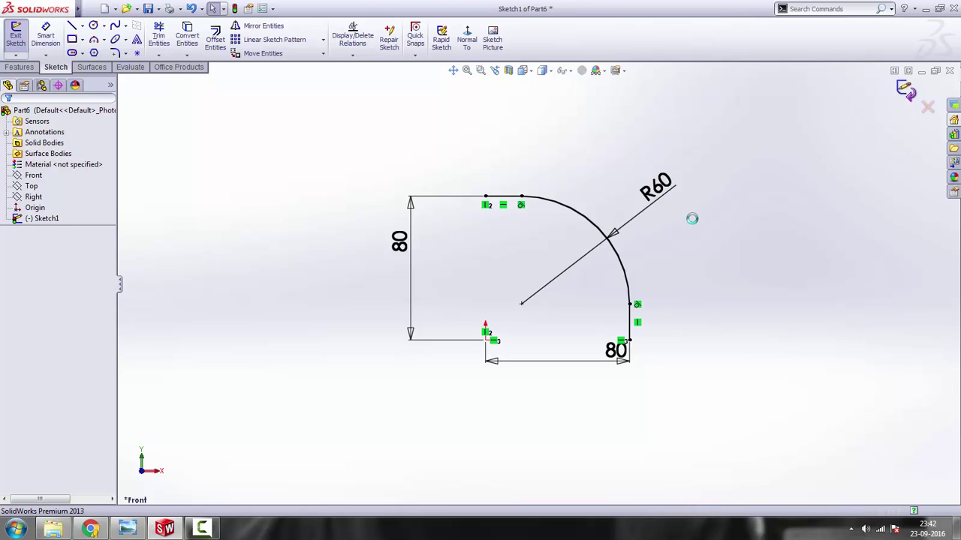
click(33, 196)
middle_drag(610, 283, 632, 288)
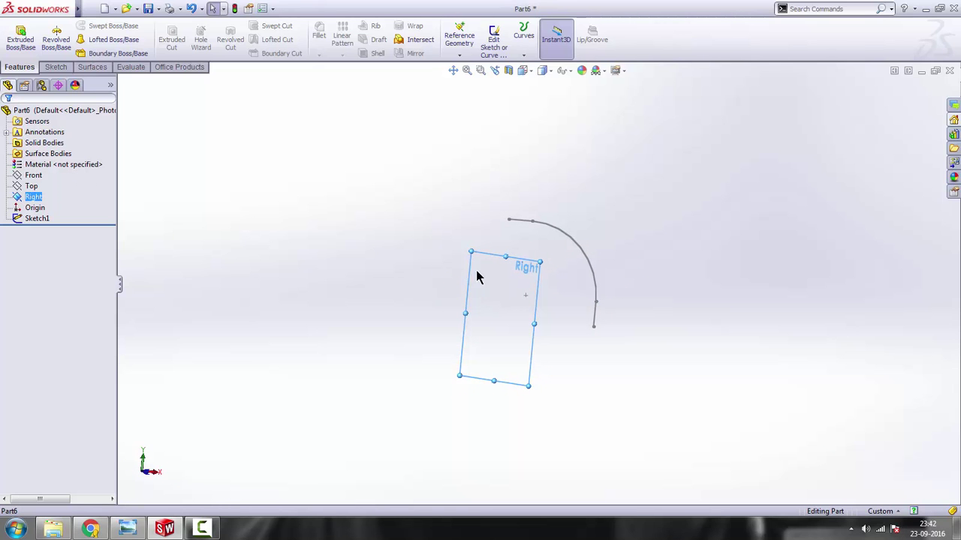
right_click(33, 201)
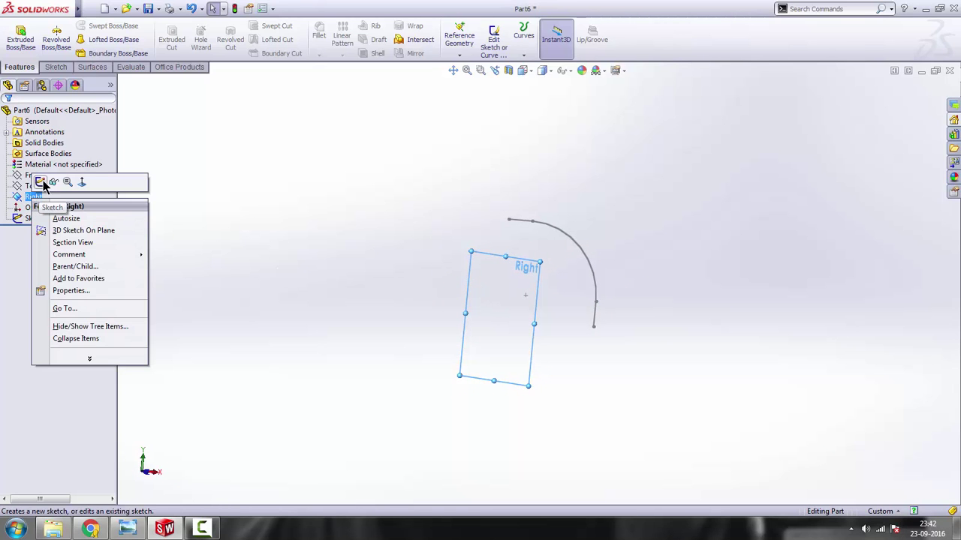
click(41, 182)
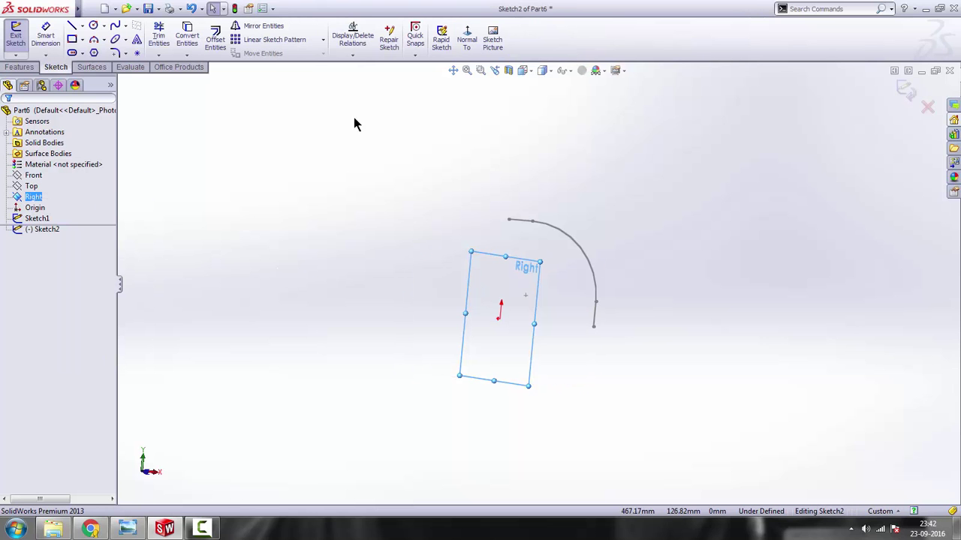
click(467, 39)
click(660, 207)
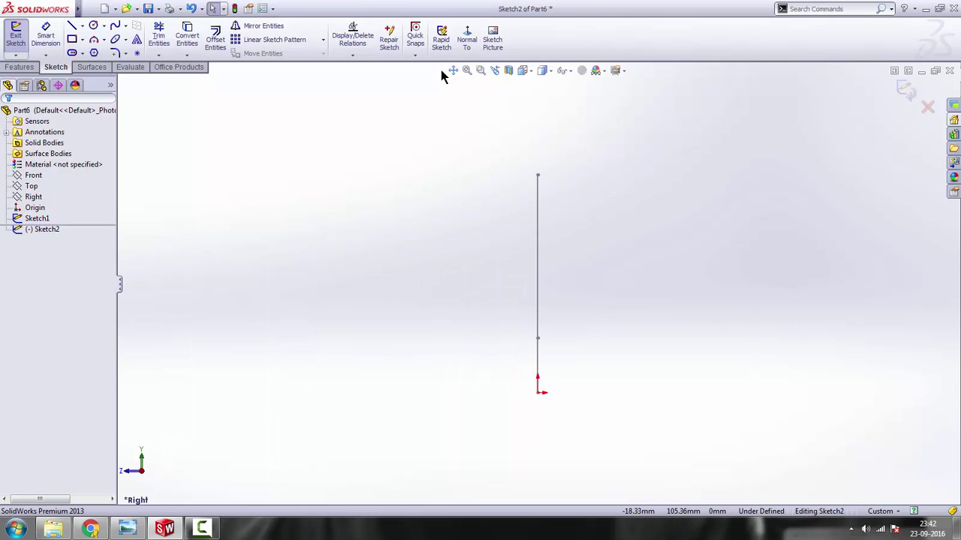
Sketch a circle away from the path, dimension its diameter as 40 mm and leave the dimension tool
click(93, 25)
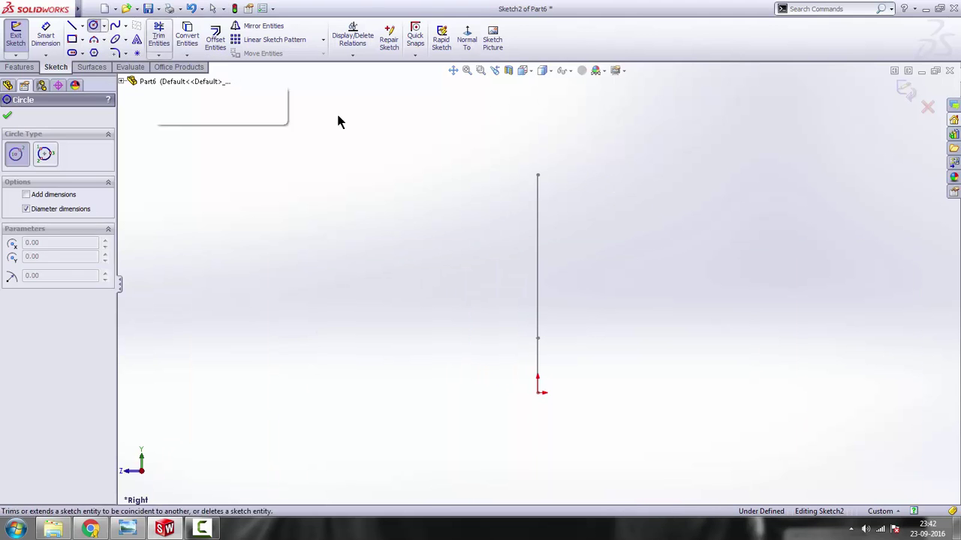
click(712, 184)
click(725, 249)
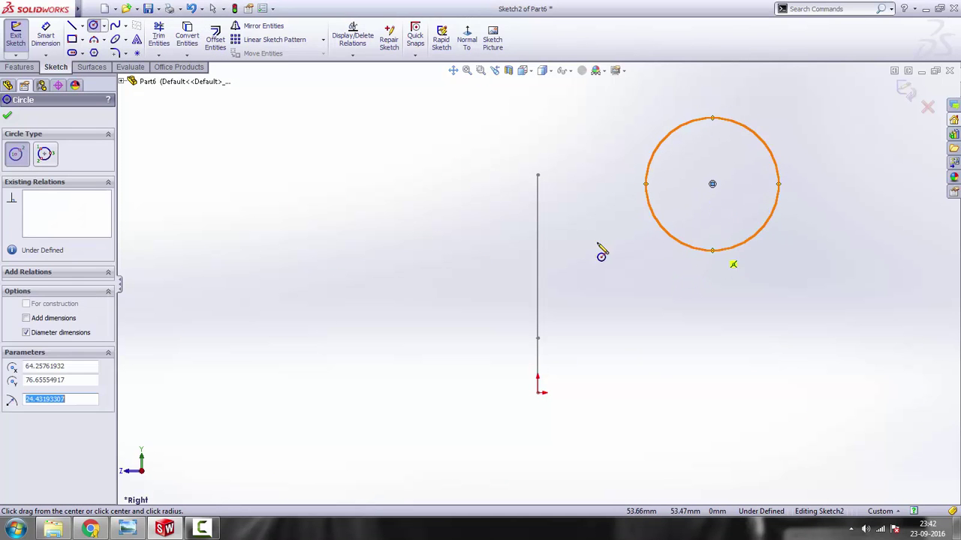
click(45, 35)
click(779, 175)
click(856, 171)
text(40)
key(Return)
right_click(429, 156)
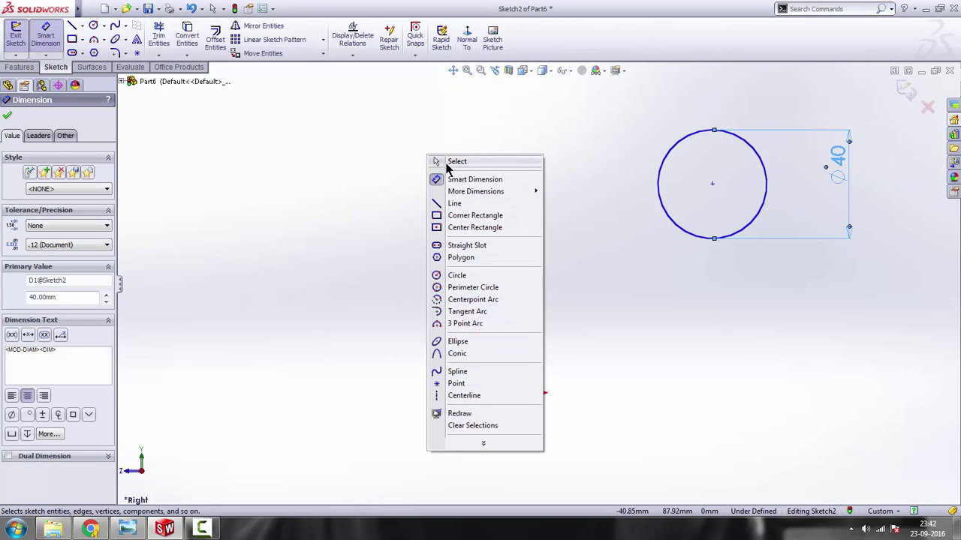
click(450, 162)
Make the circle's centre coincident with the free endpoint of the path's horizontal line and close the sketch
middle_drag(688, 227, 708, 208)
click(690, 204)
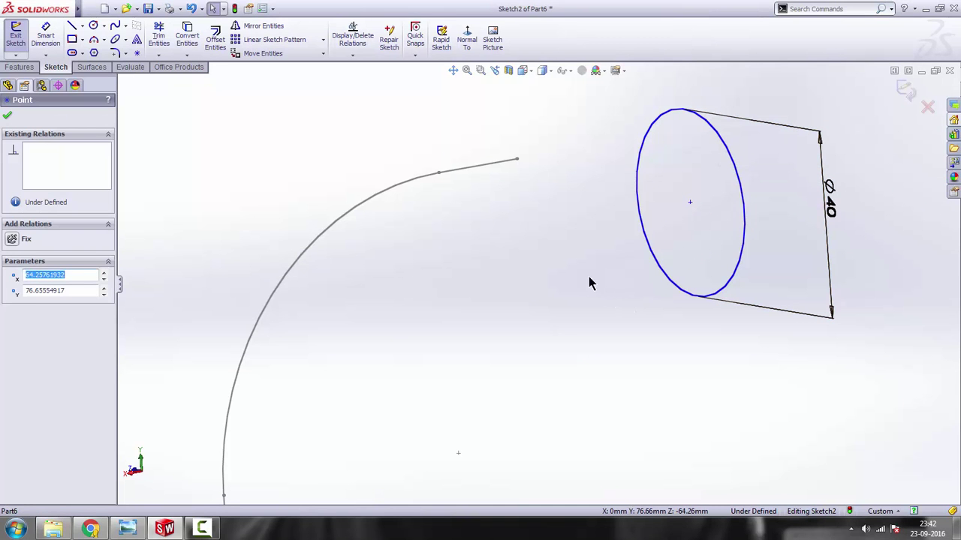
ctrl+click(516, 160)
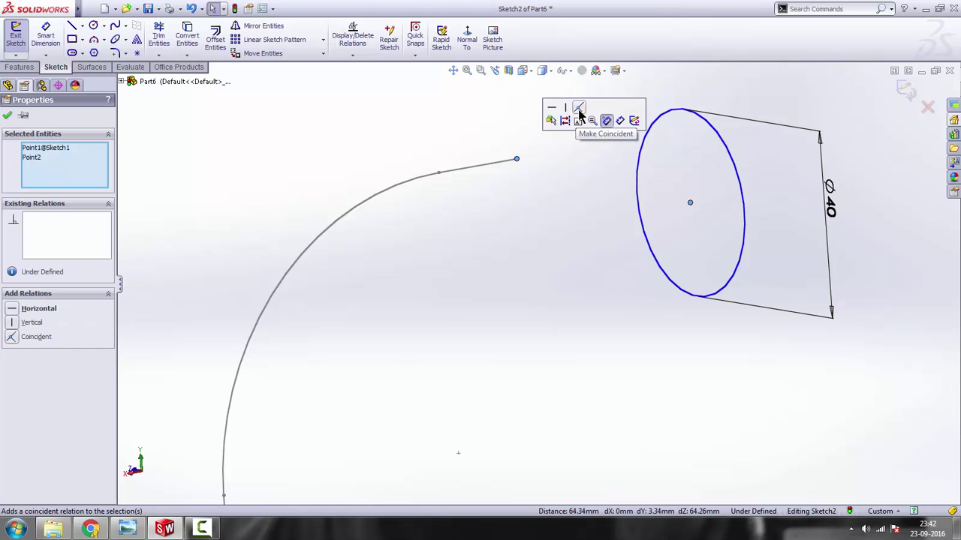
click(579, 112)
scroll(571, 285, down, 3)
mouse_move(570, 285)
middle_down()
mouse_move(555, 293)
mouse_move(678, 268)
mouse_move(482, 290)
mouse_move(574, 279)
middle_up()
key(Escape)
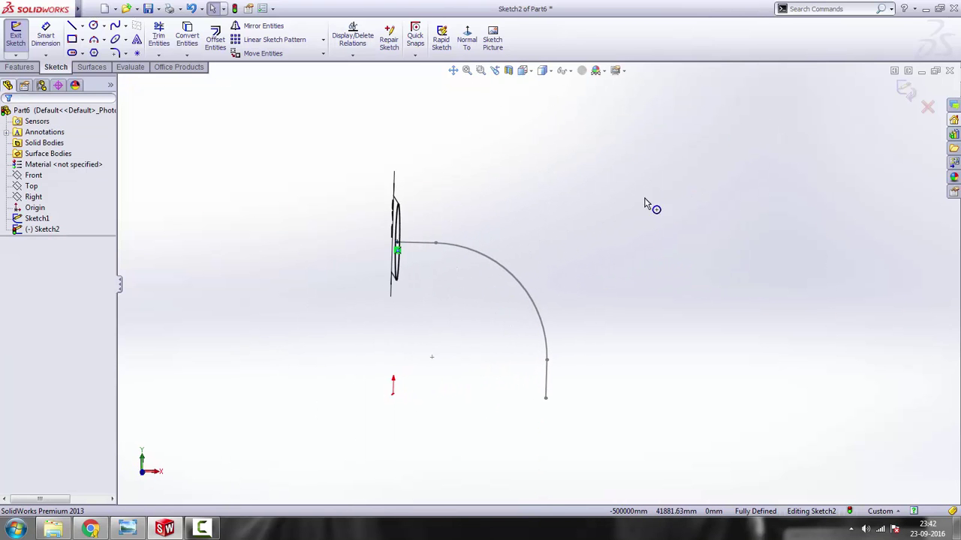
click(903, 92)
Set up a swept boss with the 40 mm circle as profile and the bend sketch as path
mouse_move(654, 221)
middle_down()
mouse_move(534, 240)
mouse_move(515, 234)
middle_up()
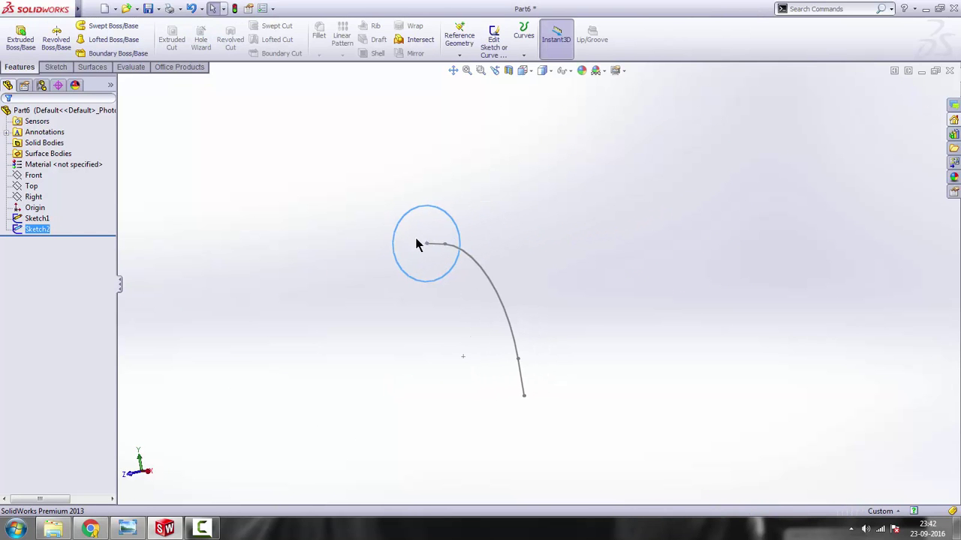
middle_drag(598, 300, 643, 293)
key(Escape)
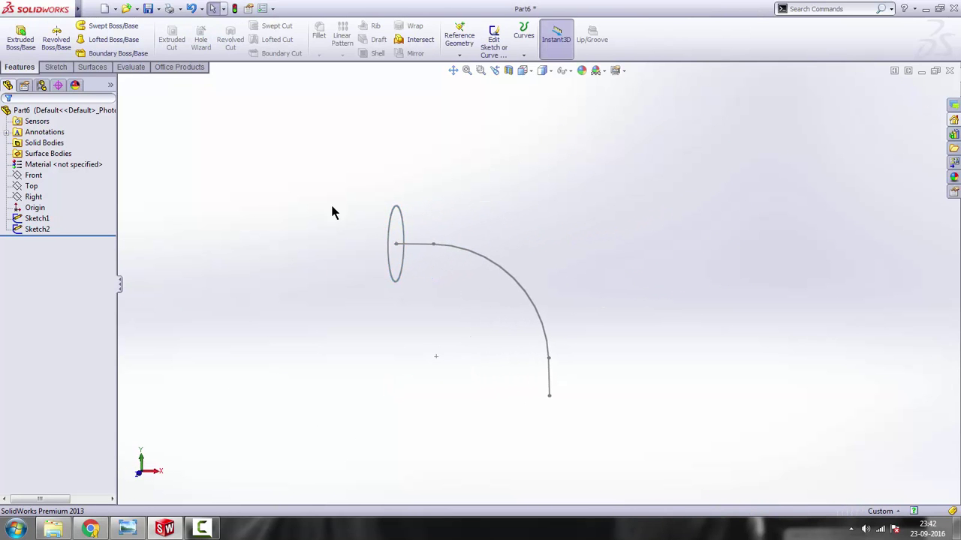
click(99, 28)
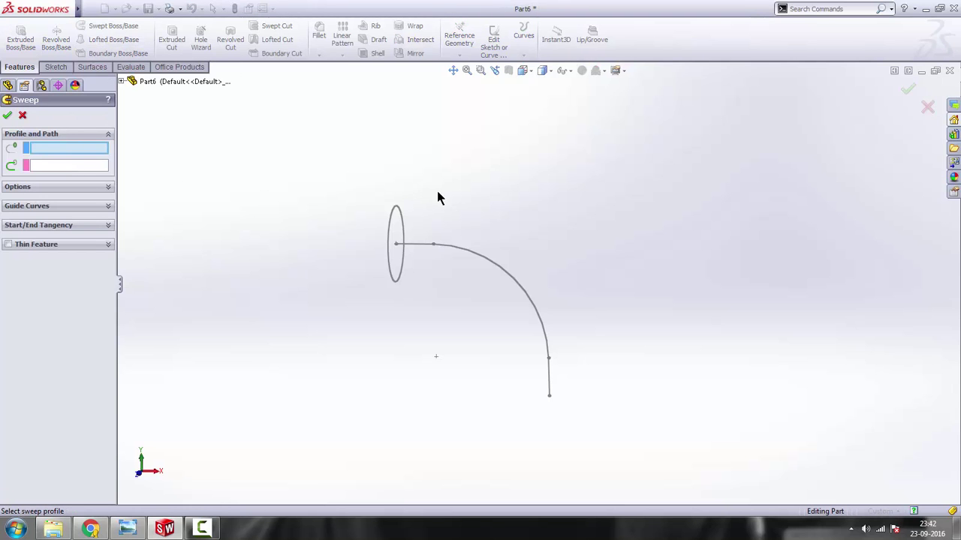
middle_drag(437, 192, 408, 198)
click(396, 212)
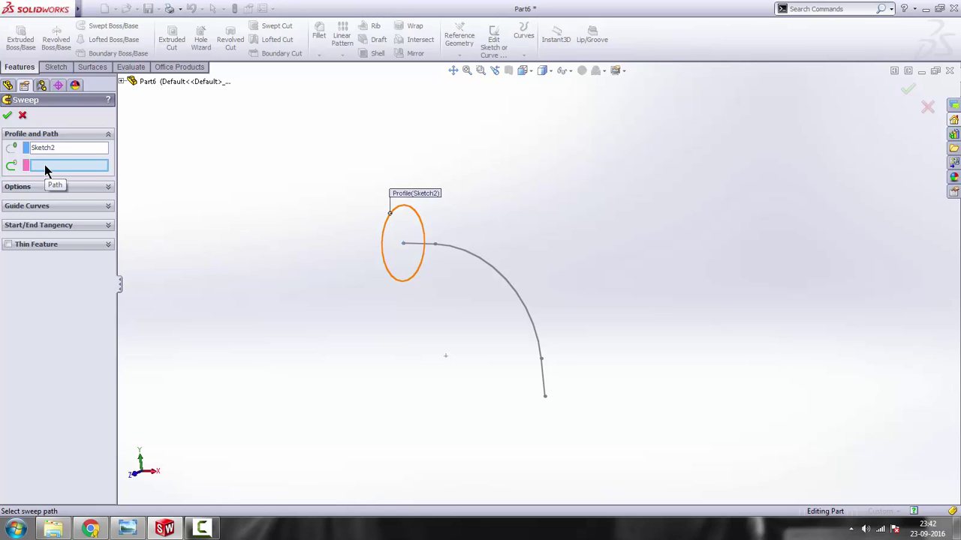
click(486, 265)
mouse_move(508, 290)
middle_down()
mouse_move(399, 268)
mouse_move(529, 271)
middle_up()
Check the wall thickness in the Pipe drawing and make the sweep a one-direction thin feature 4 mm thick
click(129, 529)
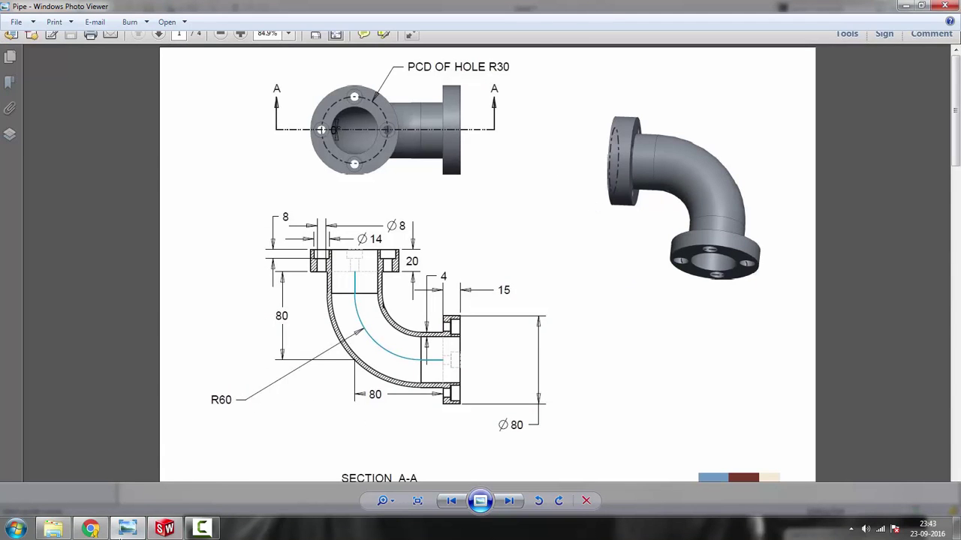
click(126, 530)
middle_drag(408, 315, 464, 264)
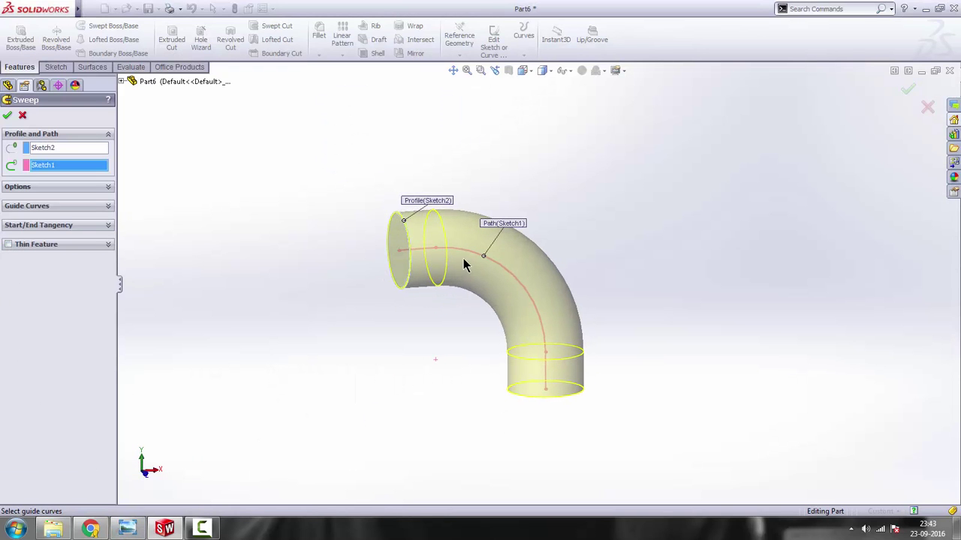
click(9, 245)
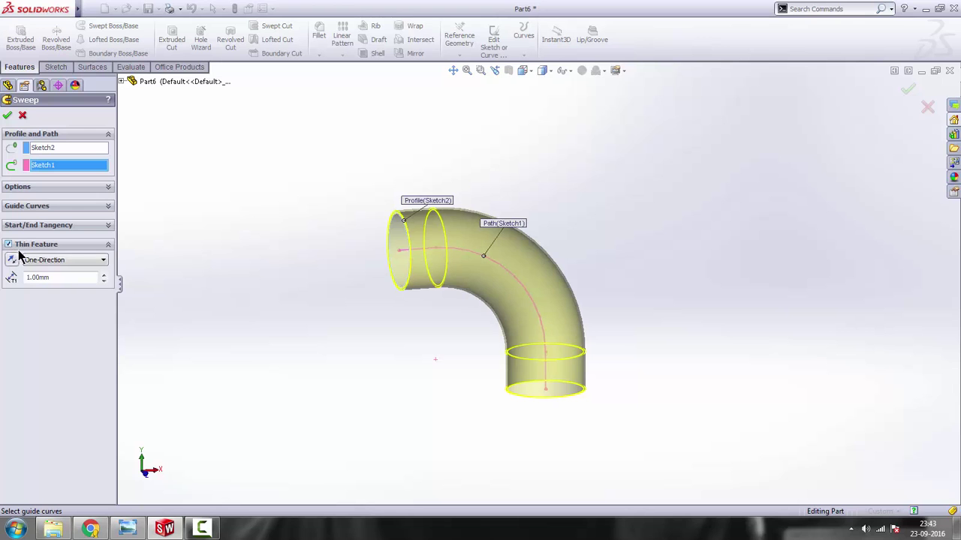
click(126, 530)
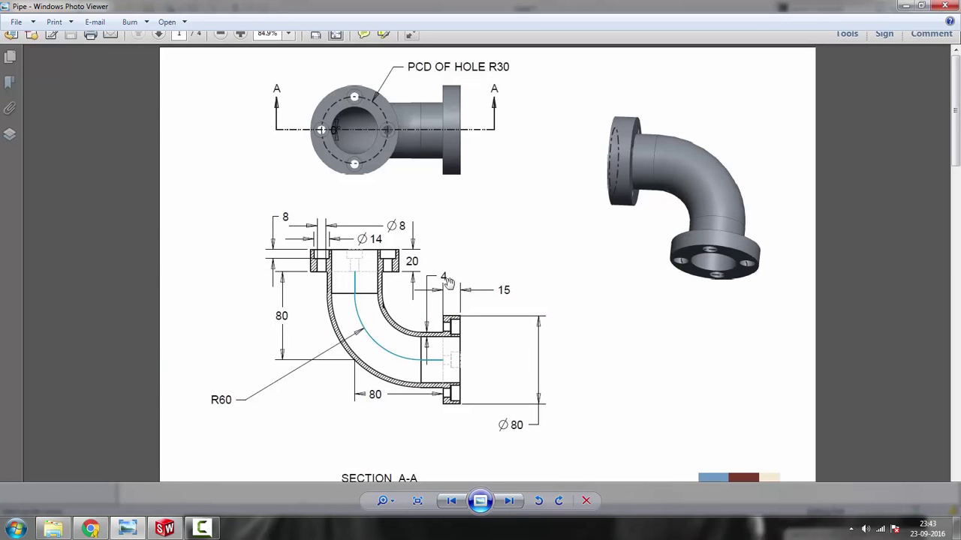
click(126, 530)
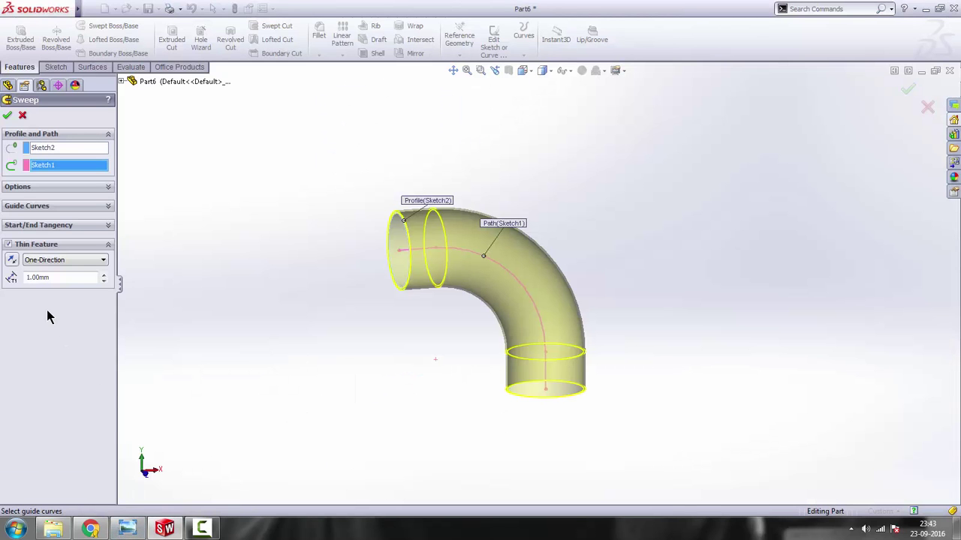
key(Return)
scroll(488, 259, down, 5)
middle_drag(469, 260, 444, 280)
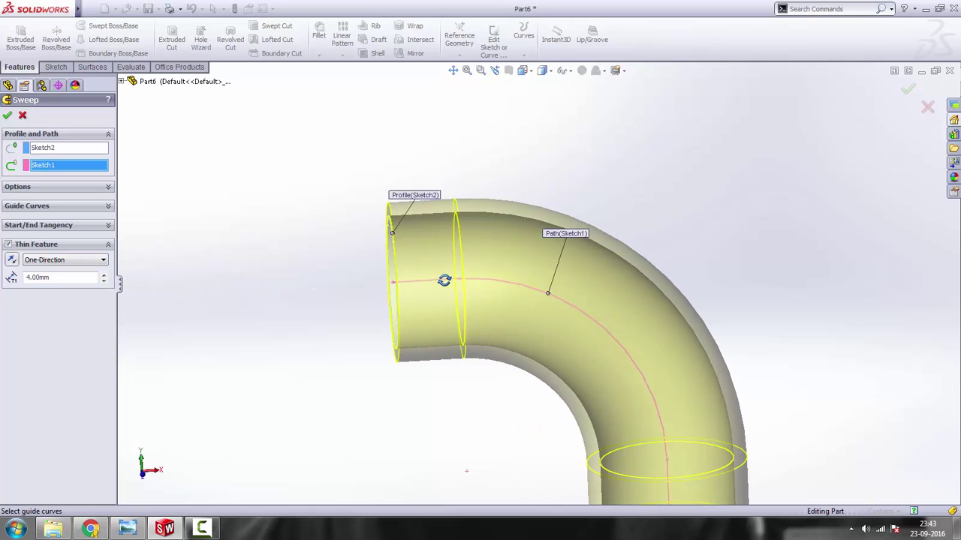
Reverse the thin wall's direction and back to compare both sides, and accept the sweep
click(10, 262)
click(10, 263)
middle_drag(435, 310, 639, 317)
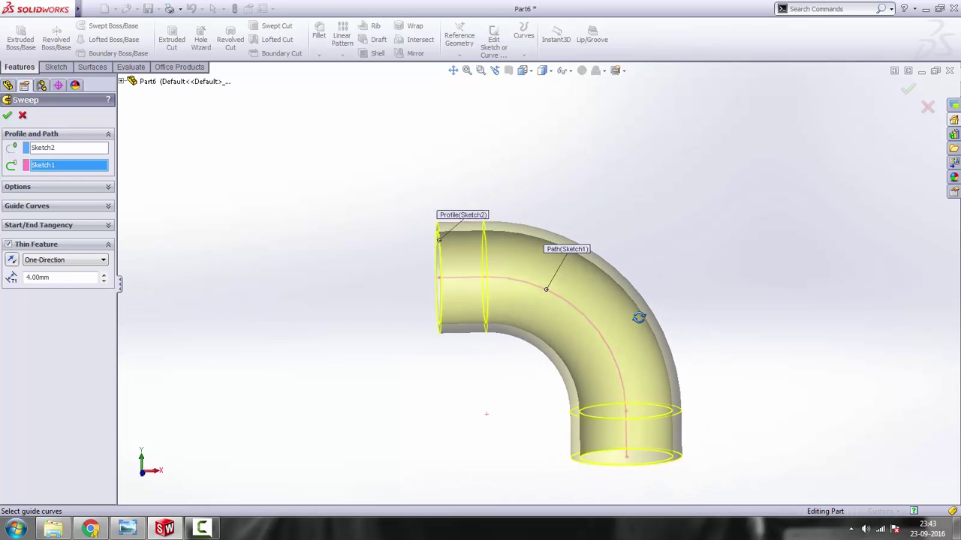
click(7, 116)
Check the flange in the Pipe drawing, and start a sketch on the pipe's upper ring-shaped end face, viewed normal to it
middle_drag(453, 388, 496, 292)
scroll(493, 278, down, 3)
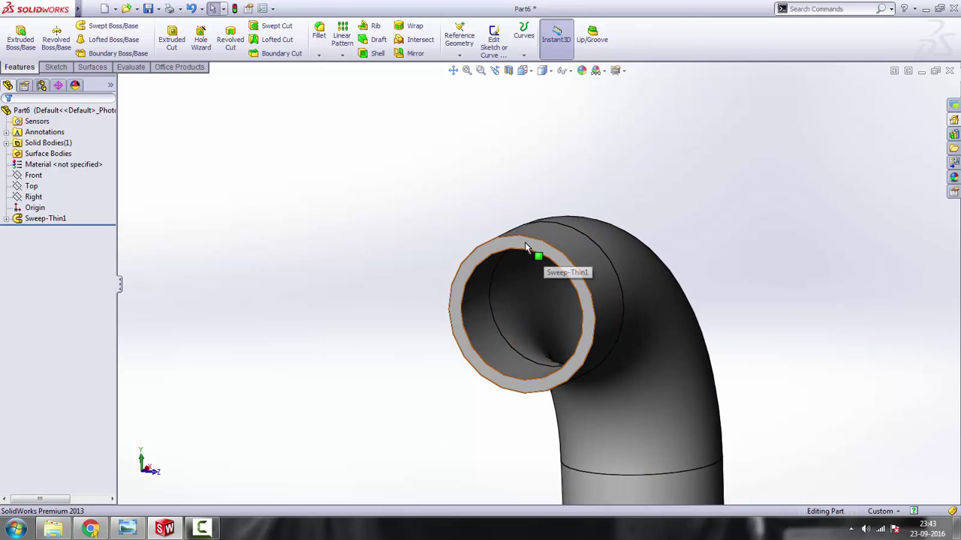
click(128, 530)
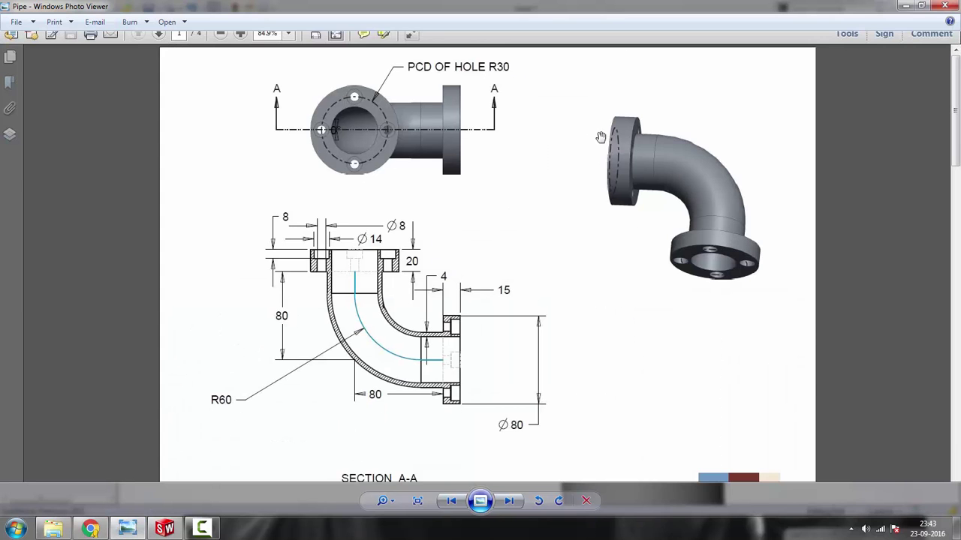
click(128, 530)
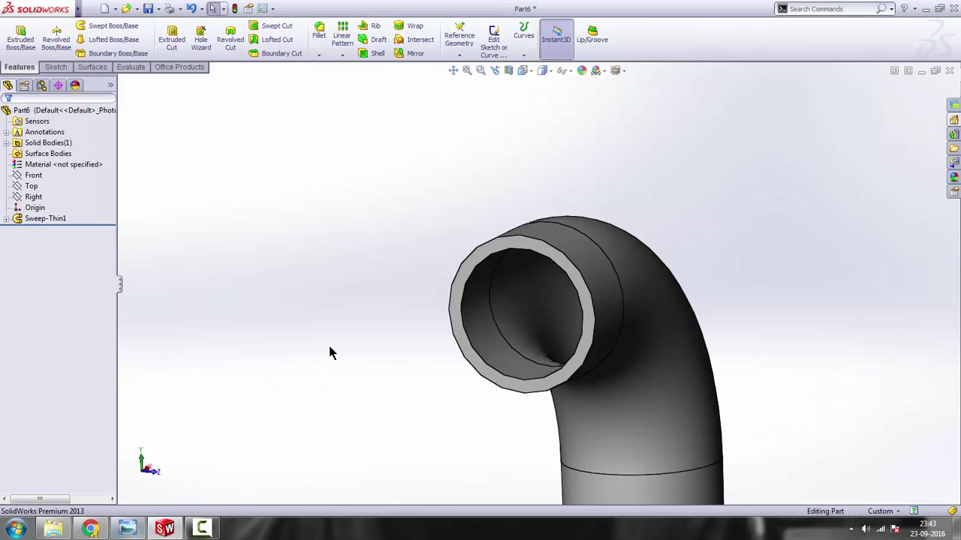
scroll(544, 266, up, 2)
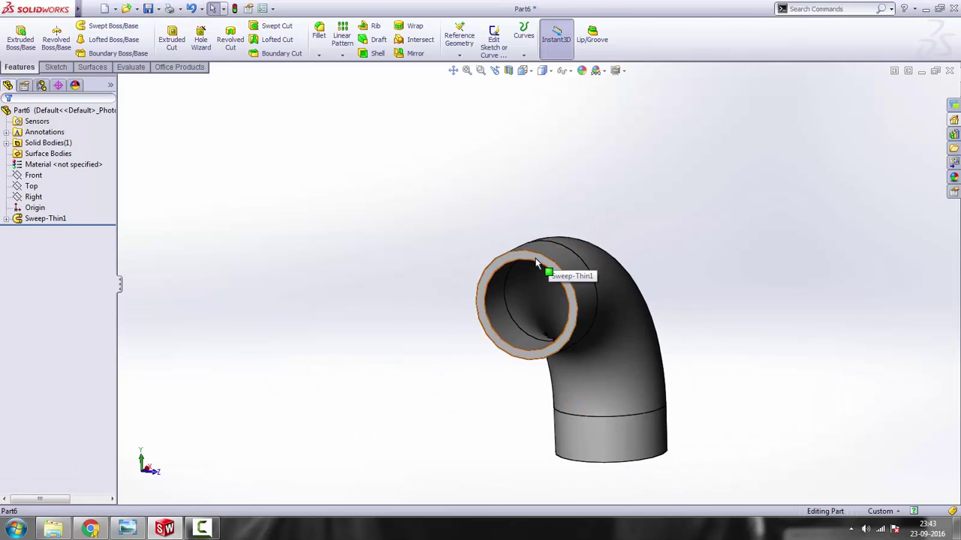
click(541, 268)
click(580, 221)
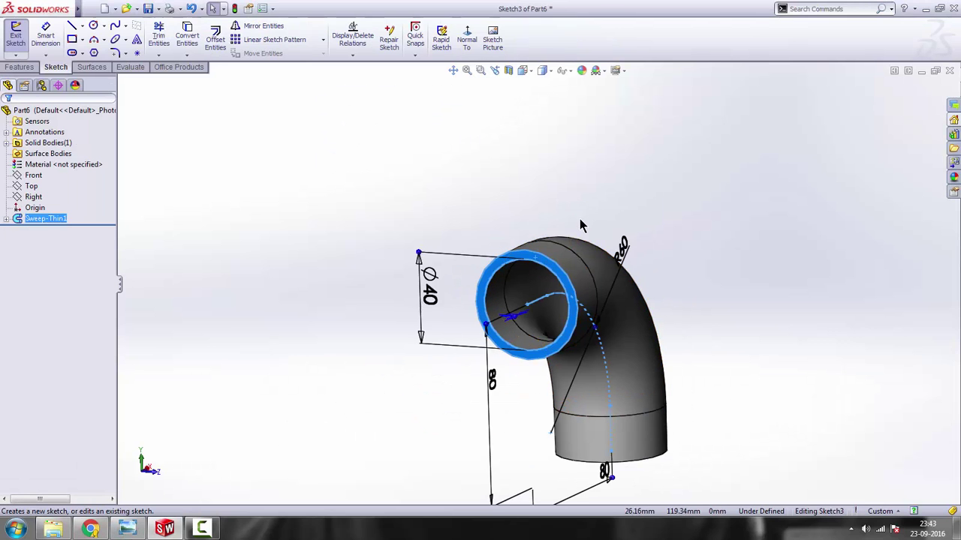
click(467, 39)
click(733, 226)
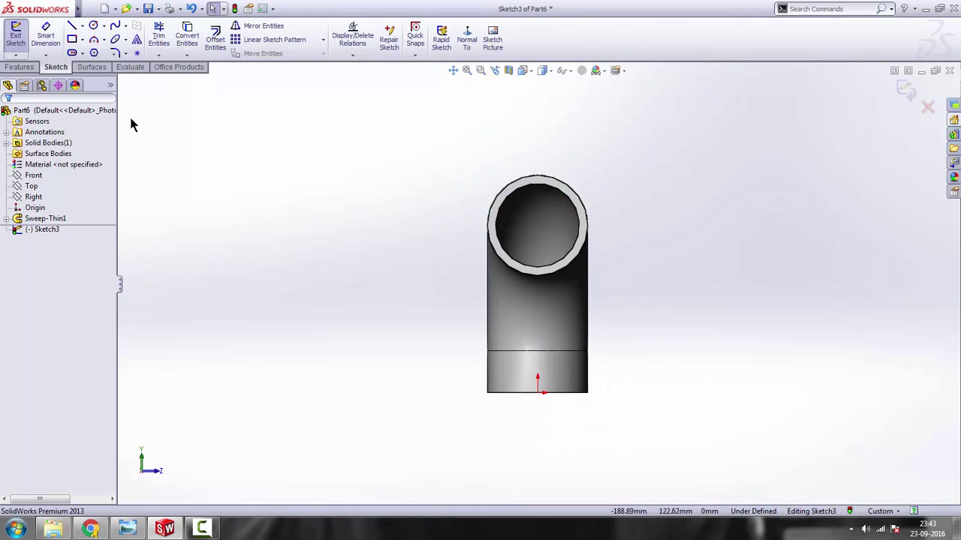
Sketch the flange circle beside the pipe, dimension its diameter as 80 mm and leave the dimension tool
click(94, 26)
click(737, 211)
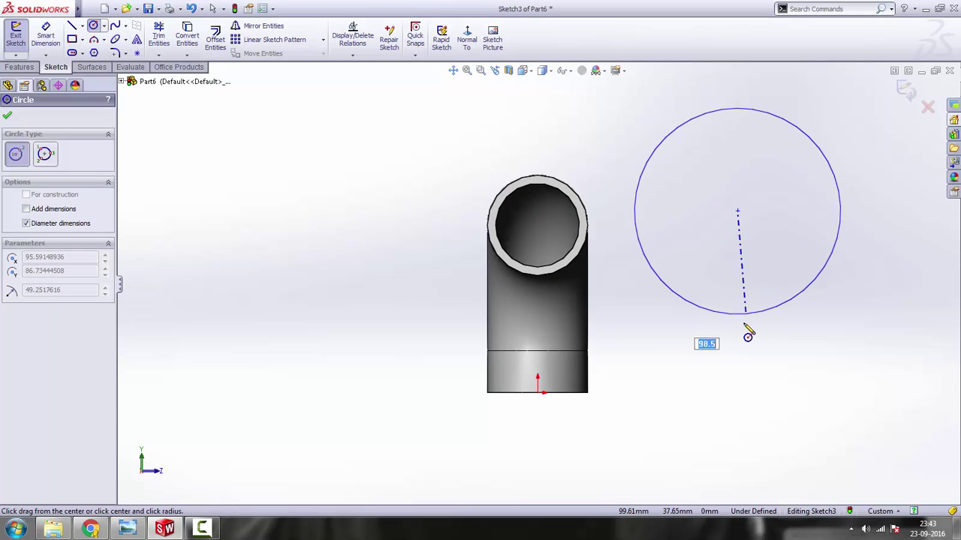
click(747, 324)
click(46, 36)
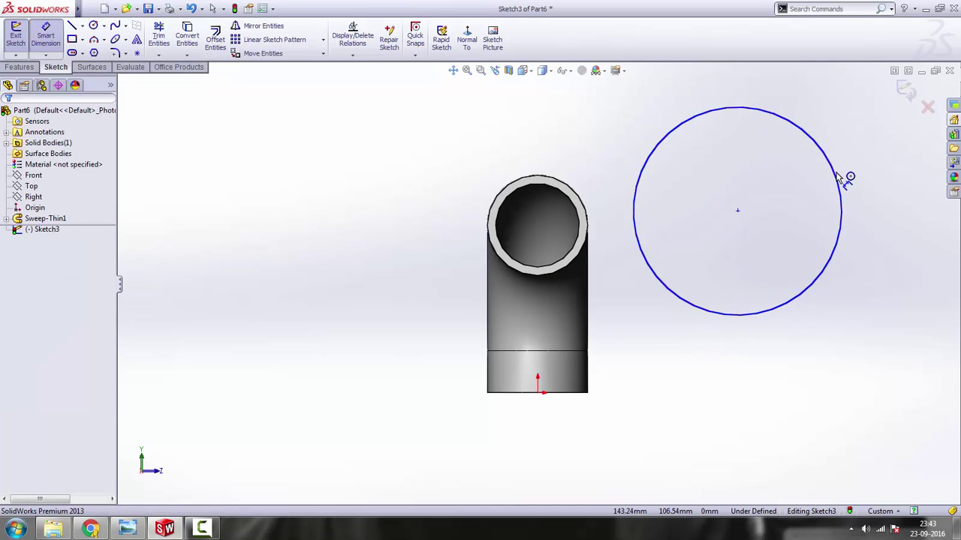
click(843, 184)
click(890, 188)
text(80)
key(Return)
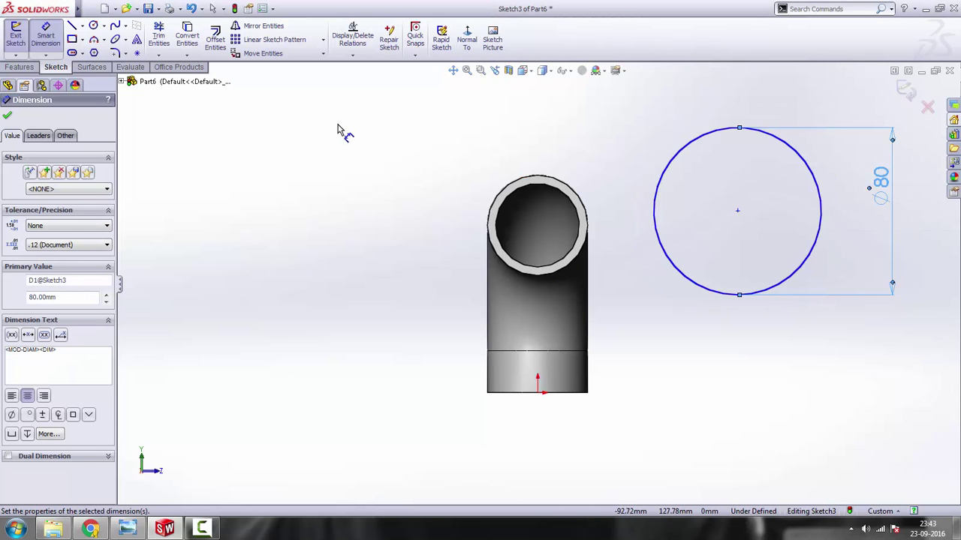
right_click(344, 131)
click(359, 131)
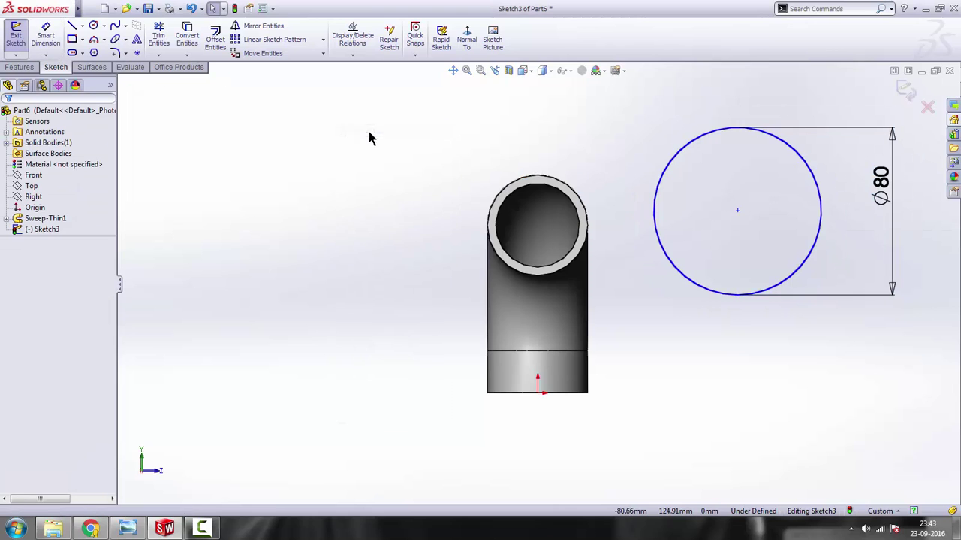
Make the 80 mm circle concentric with the outer edge of the pipe's end face
click(699, 143)
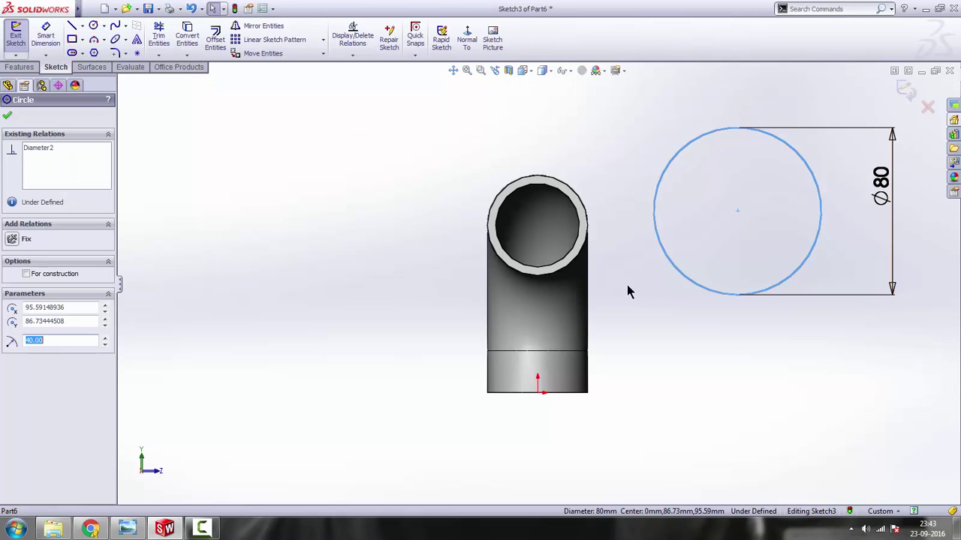
ctrl+click(548, 183)
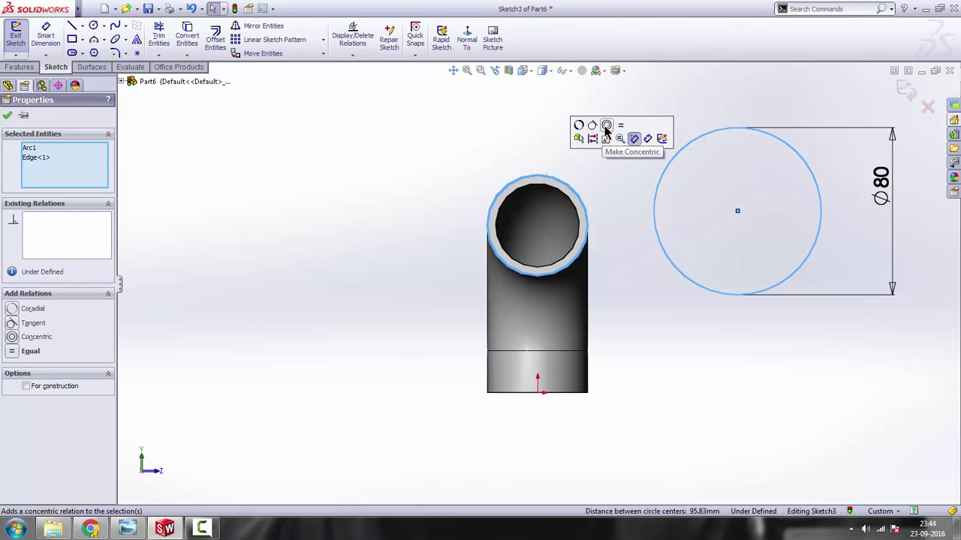
click(607, 126)
click(847, 243)
middle_drag(728, 257, 708, 251)
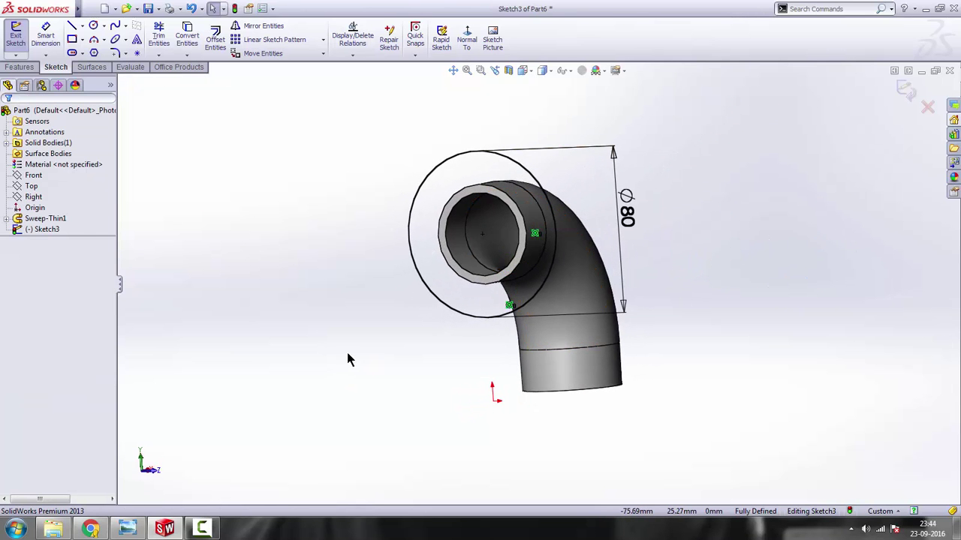
Convert the inner circular edge of the pipe's end face into the flange sketch
middle_drag(388, 299, 518, 255)
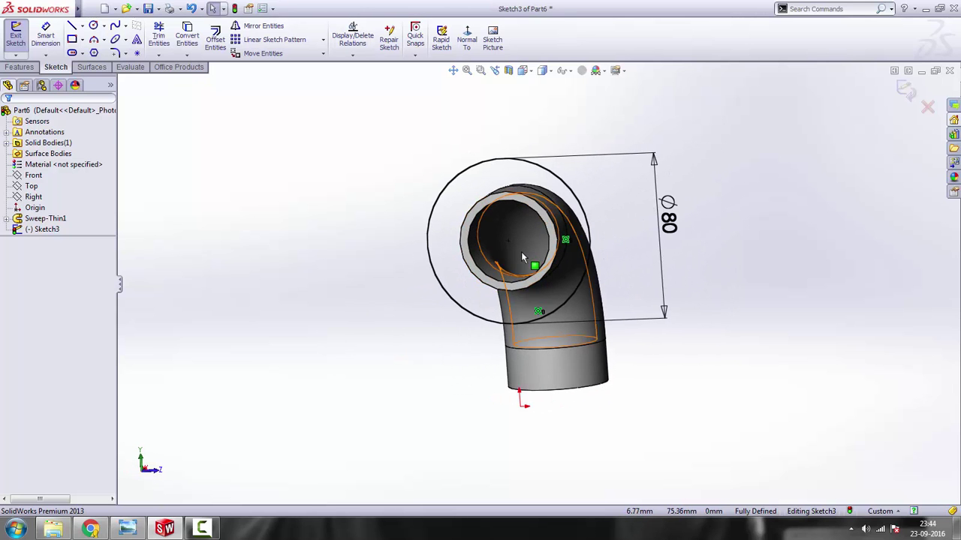
scroll(472, 233, down, 4)
middle_drag(472, 232, 540, 260)
middle_drag(502, 270, 443, 259)
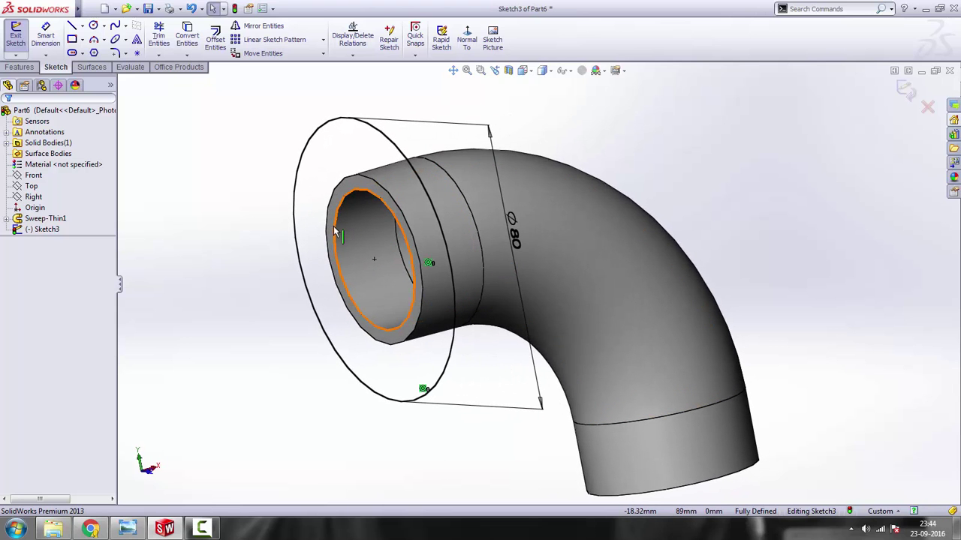
click(189, 51)
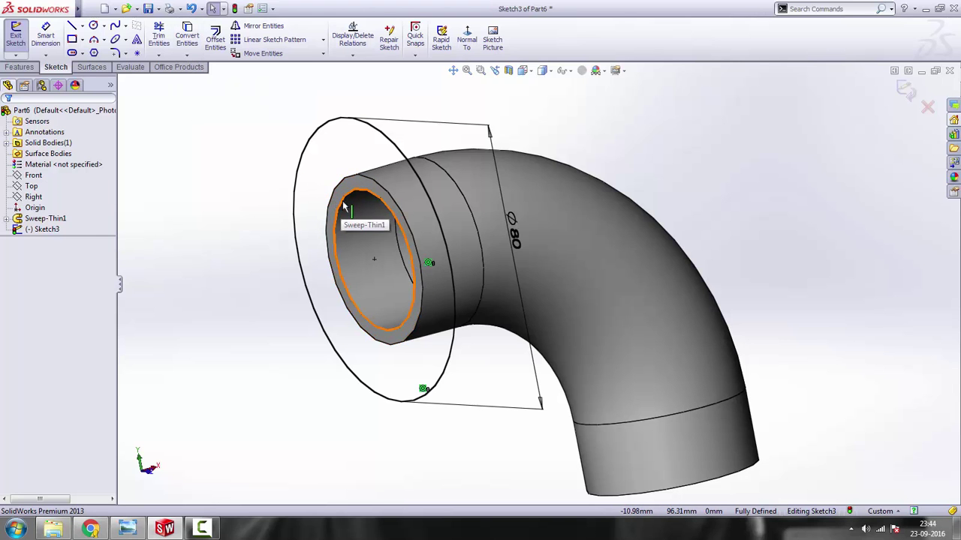
click(336, 217)
click(188, 47)
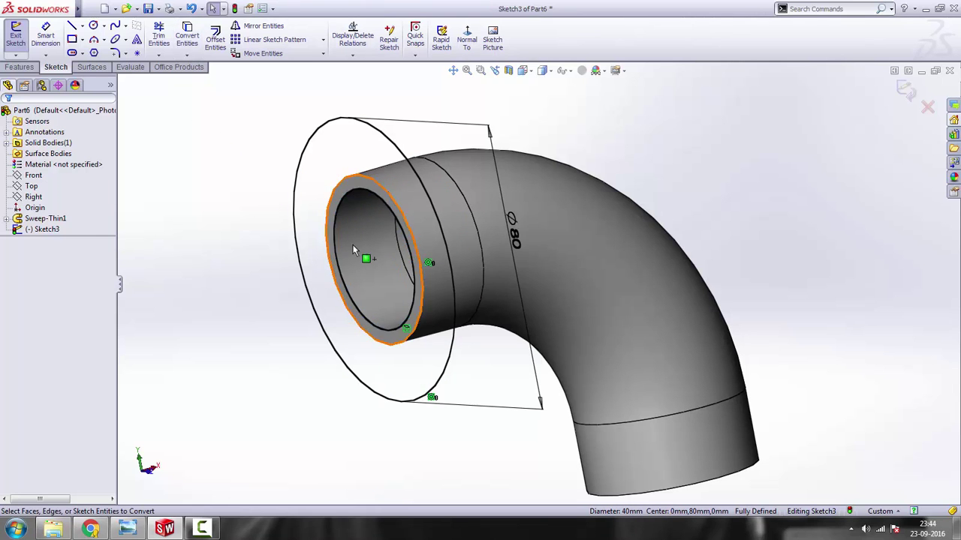
Start a boss extrude of the flange sketch and check the upper flange's thickness in the Pipe drawing
middle_drag(361, 238, 365, 201)
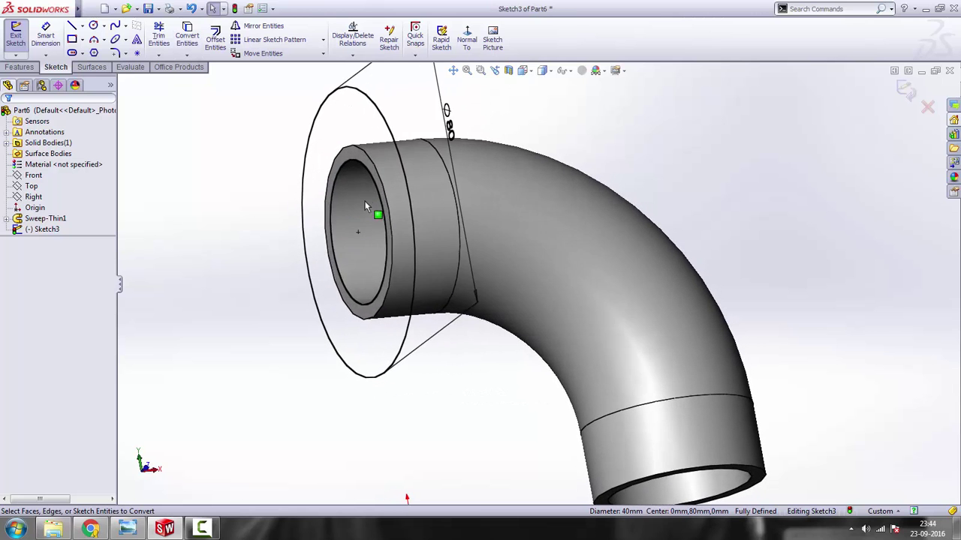
scroll(372, 183, down, 3)
scroll(480, 296, up, 5)
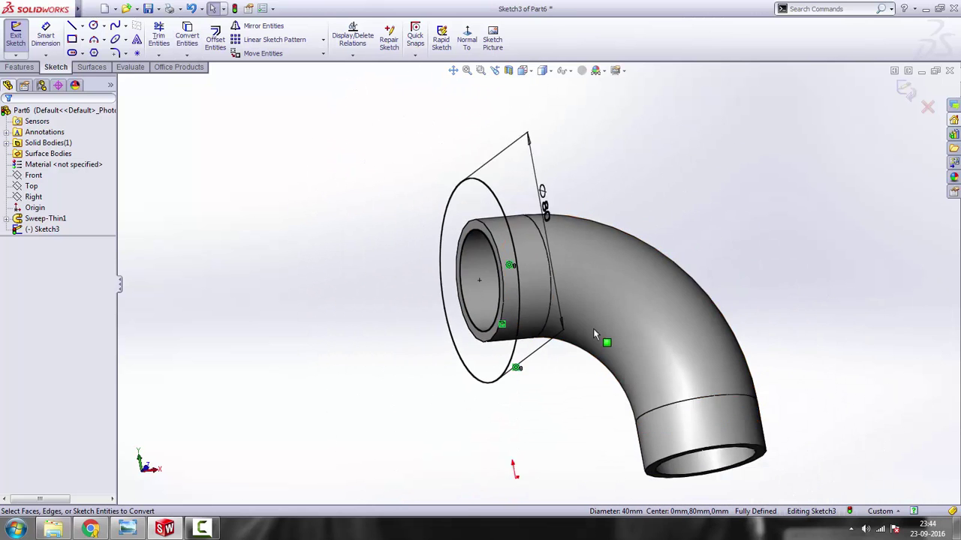
middle_drag(704, 242, 521, 277)
click(19, 67)
click(20, 38)
scroll(489, 300, down, 2)
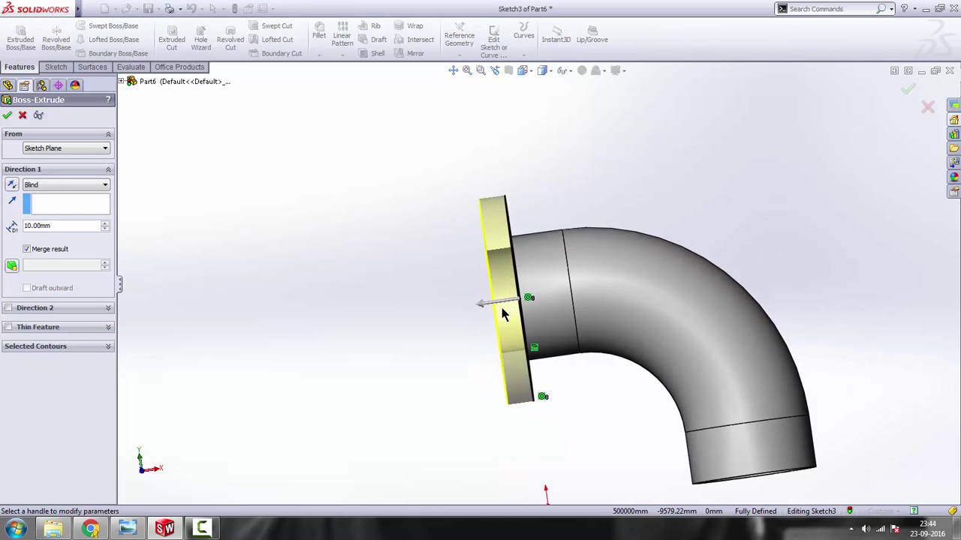
click(128, 529)
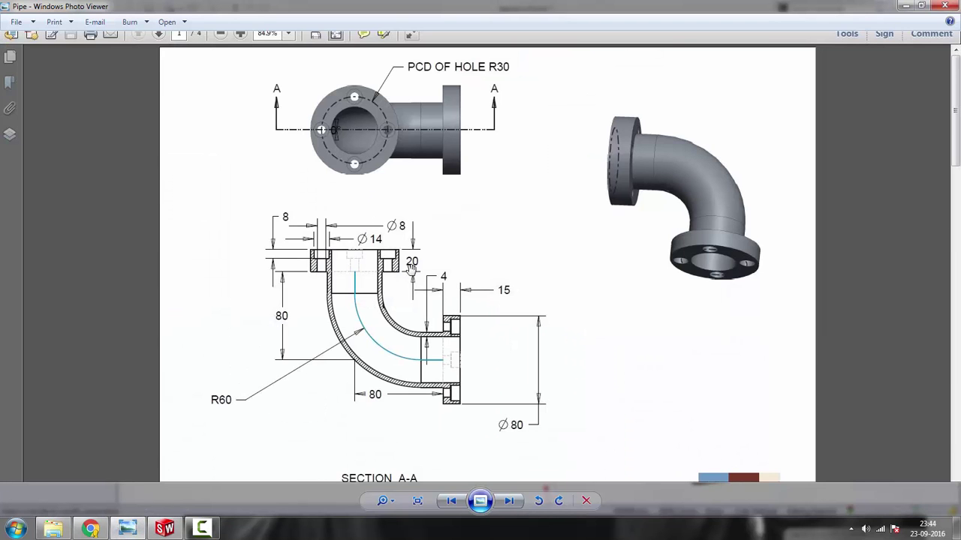
click(134, 532)
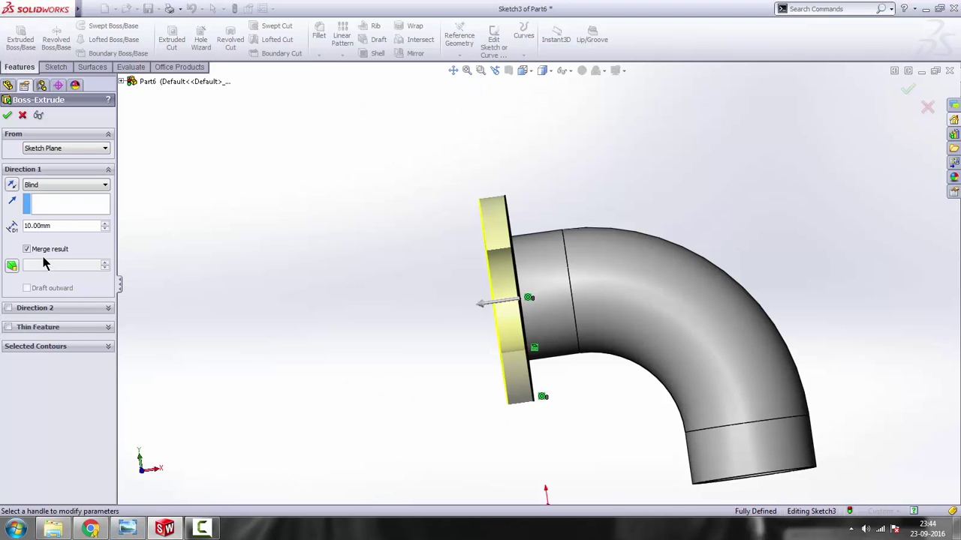
Set the upper flange's blind extrusion depth to 20 mm and accept the boss
text(20)
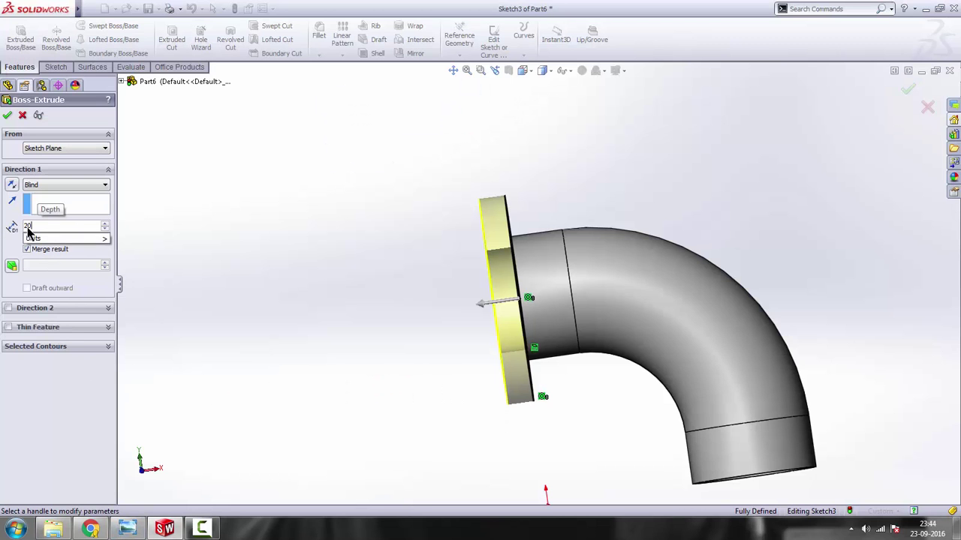
key(Return)
mouse_move(524, 278)
middle_down()
mouse_move(643, 260)
mouse_move(624, 240)
mouse_move(510, 286)
middle_up()
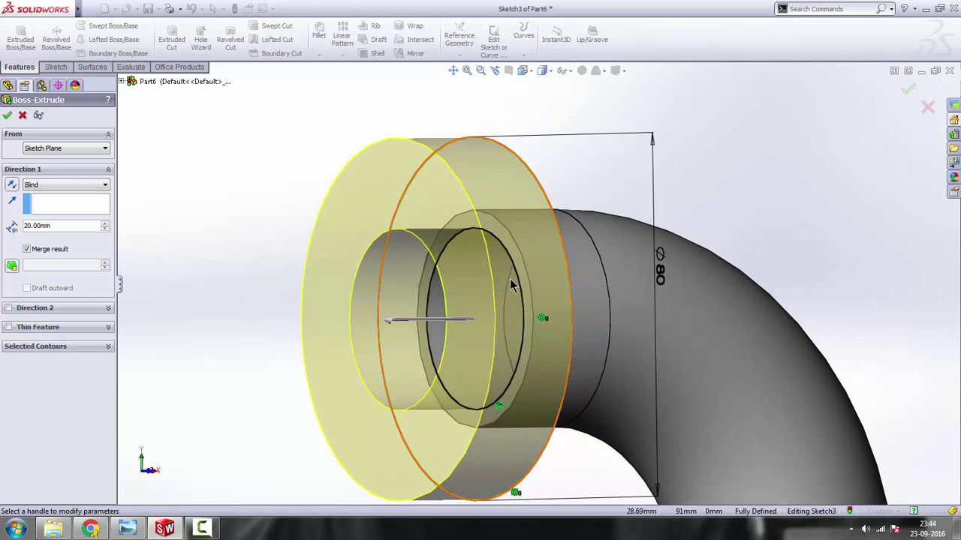
scroll(515, 279, up, 5)
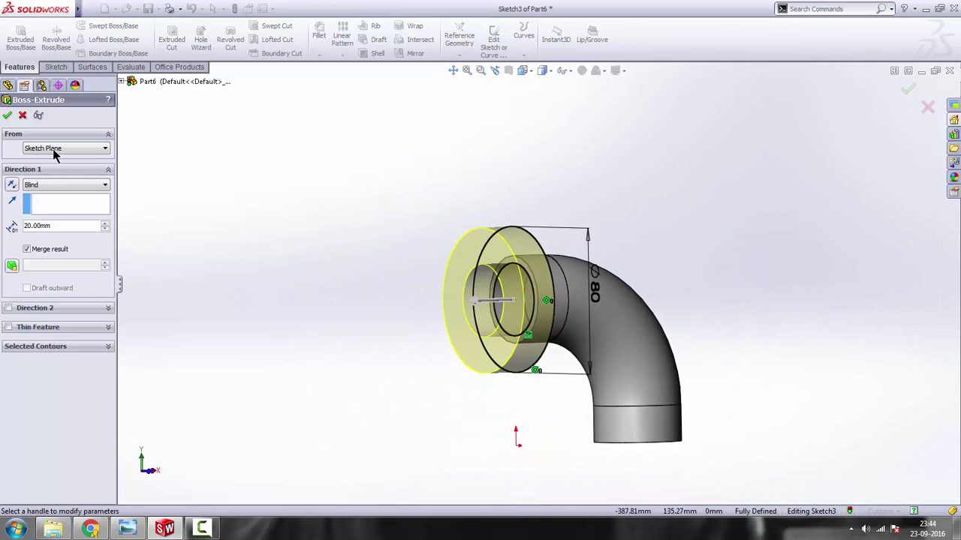
click(8, 115)
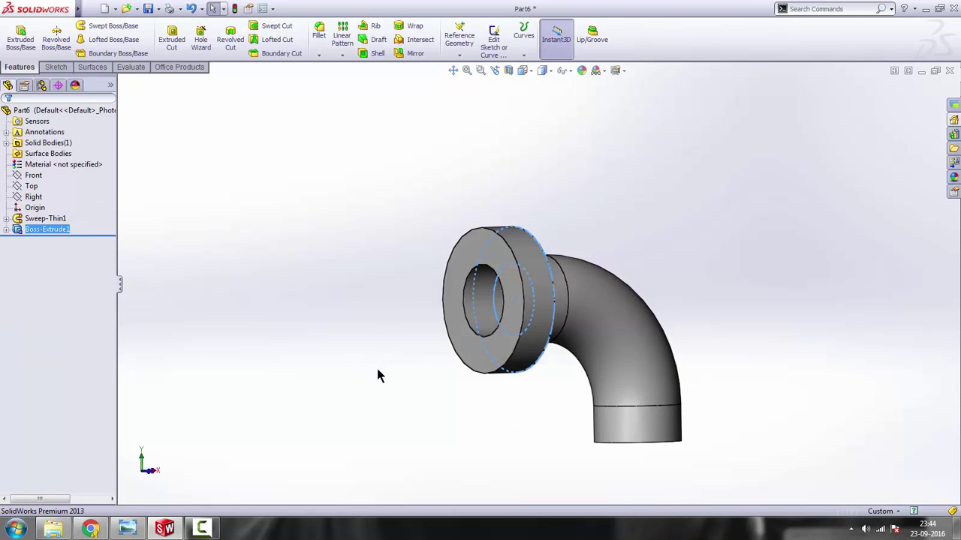
Start a sketch on the ring-shaped face at the pipe's other open end, viewed normal to it
middle_drag(570, 484, 671, 344)
scroll(671, 338, down, 3)
click(677, 302)
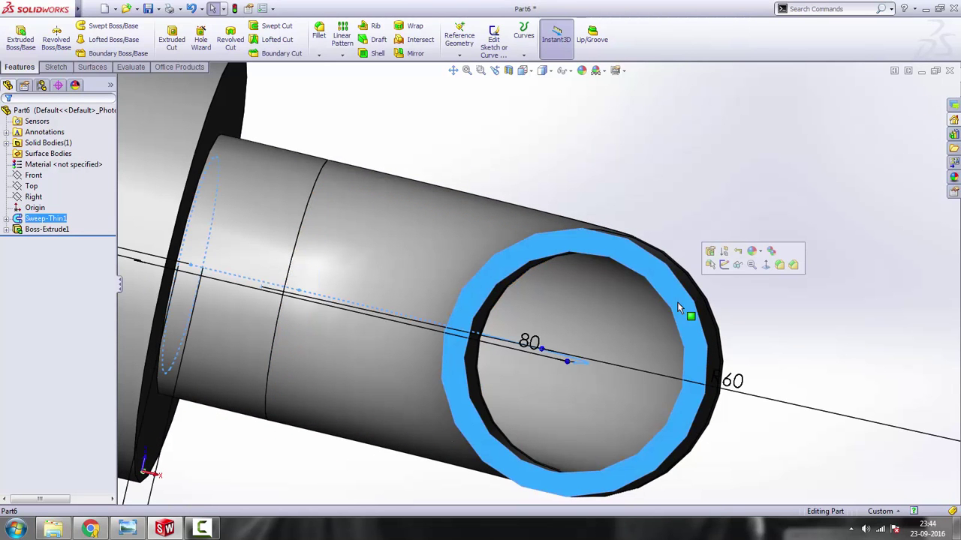
click(723, 264)
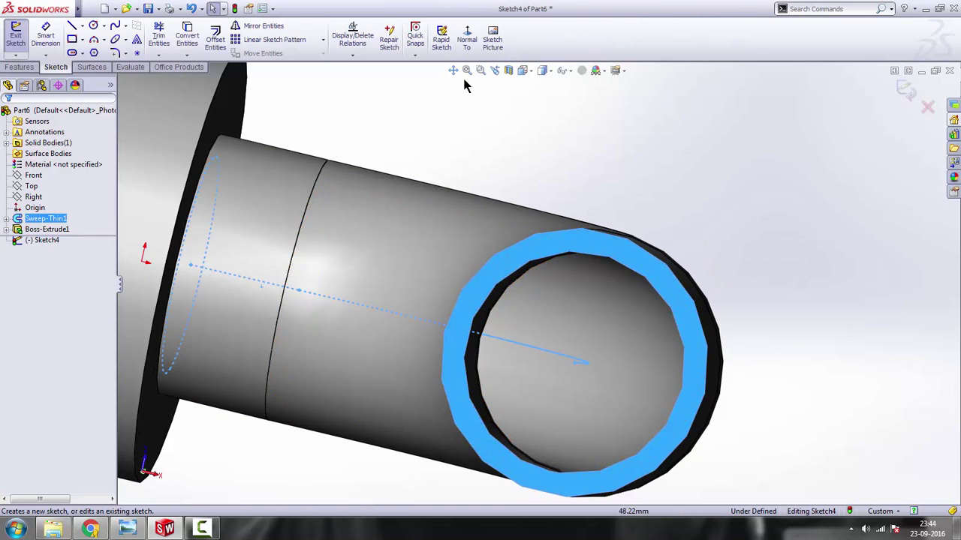
click(467, 50)
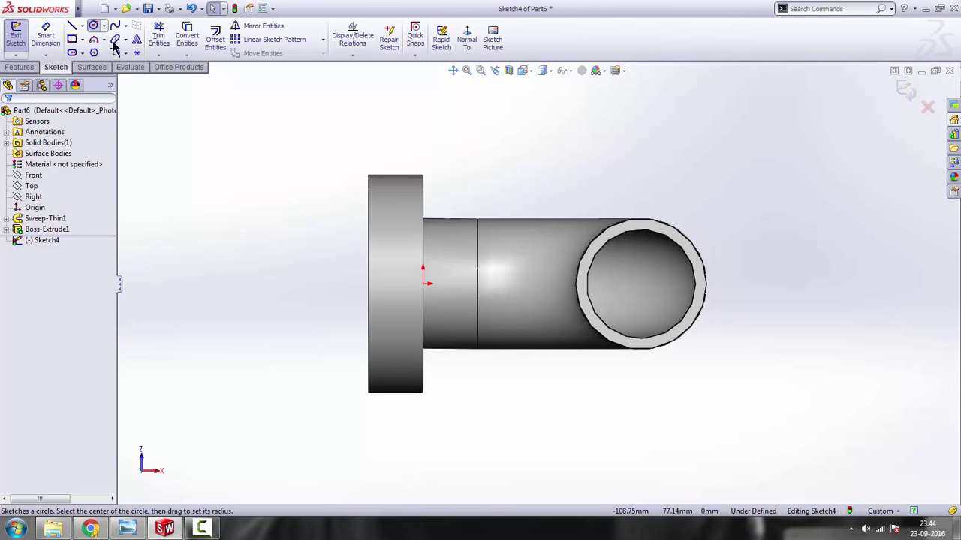
Sketch a circle about 64 mm in diameter beside the pipe's open end and leave the circle tool
click(93, 26)
click(787, 279)
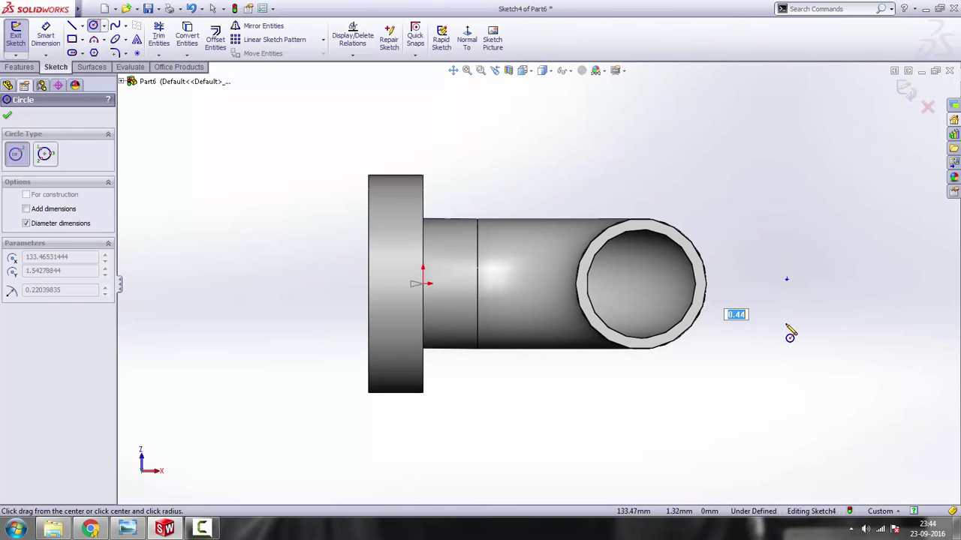
click(784, 368)
right_click(247, 127)
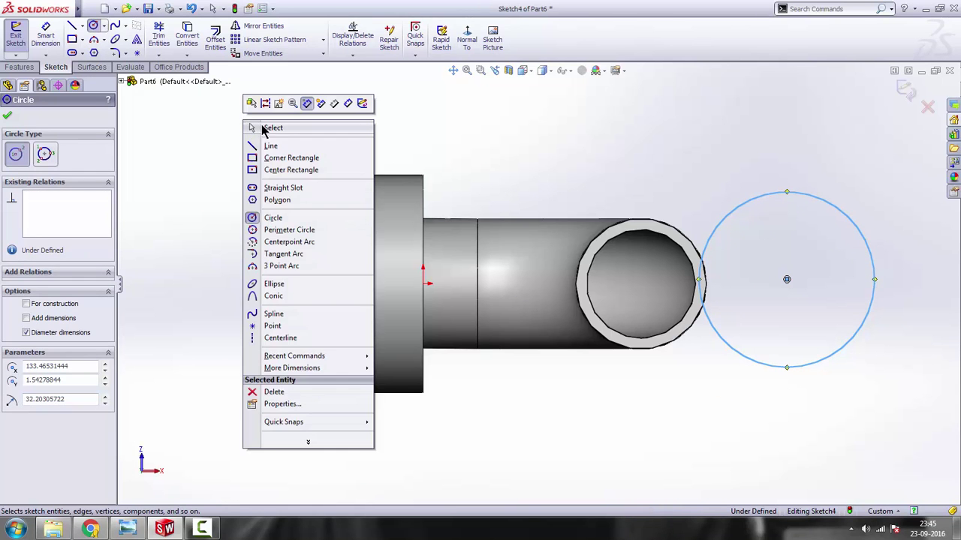
click(264, 127)
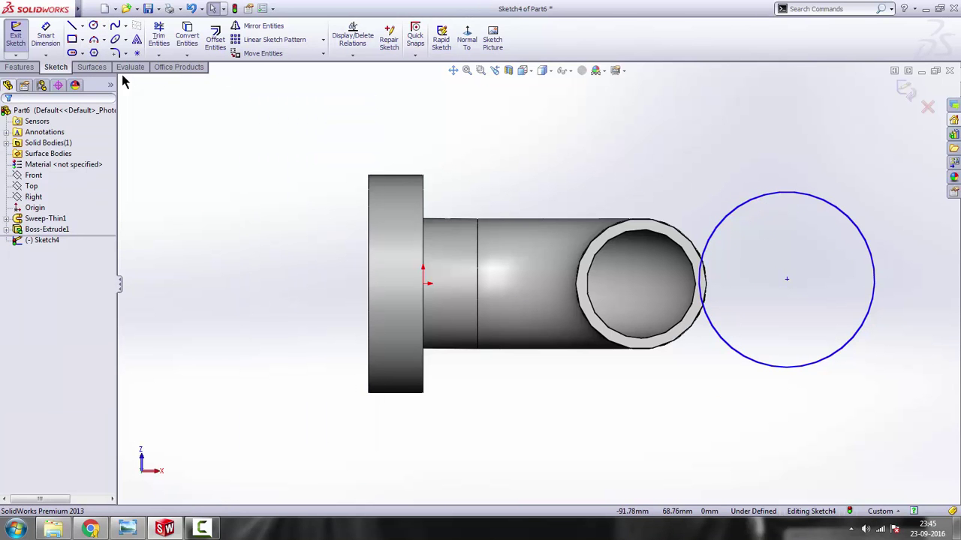
Dimension the new circle's diameter as 80 mm and leave the dimension tool
click(45, 34)
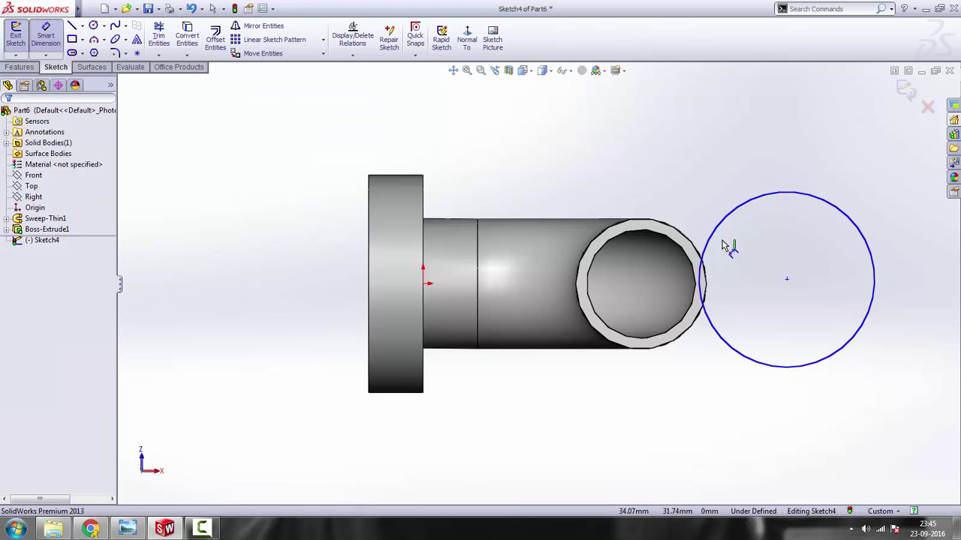
click(873, 257)
click(922, 258)
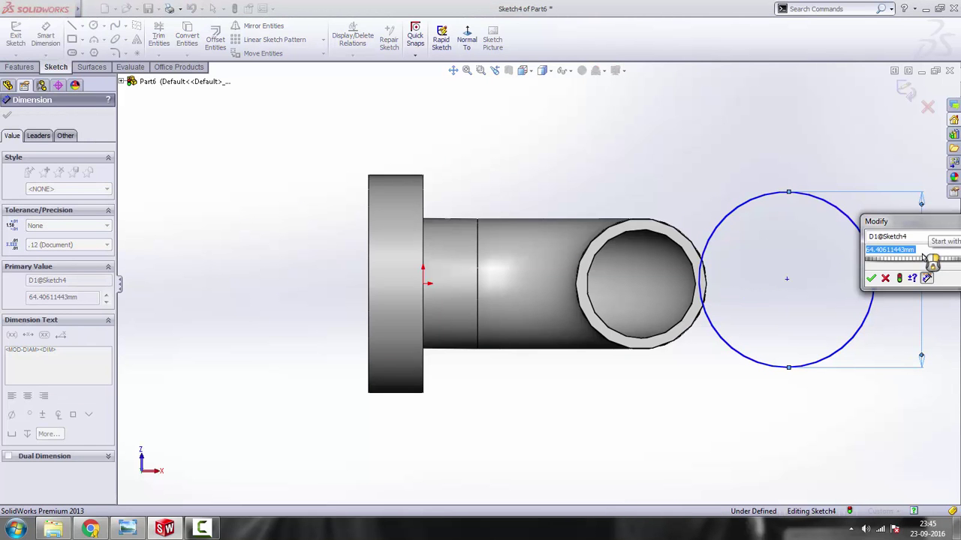
text(80)
key(Return)
right_click(482, 159)
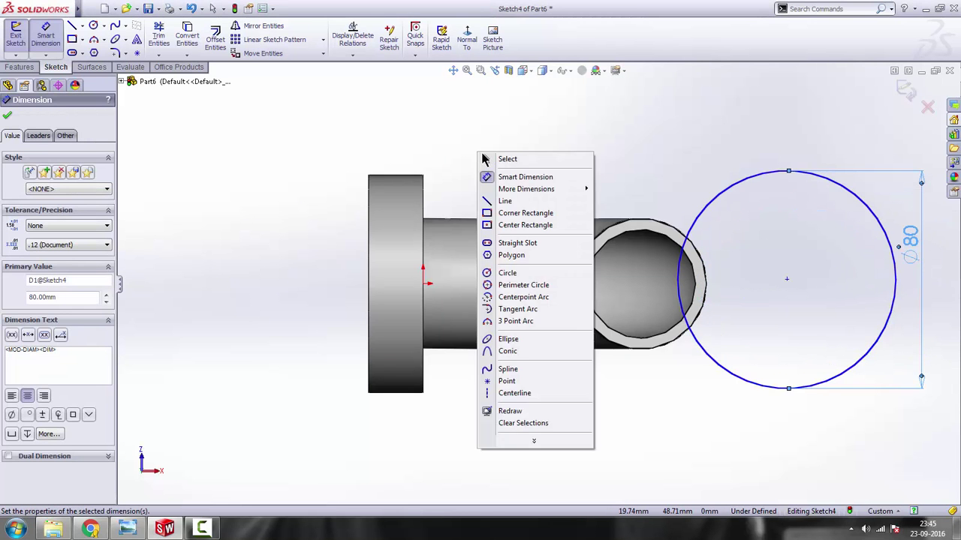
click(497, 159)
Make the second flange circle concentric with the outer edge of the pipe's open end face
click(748, 190)
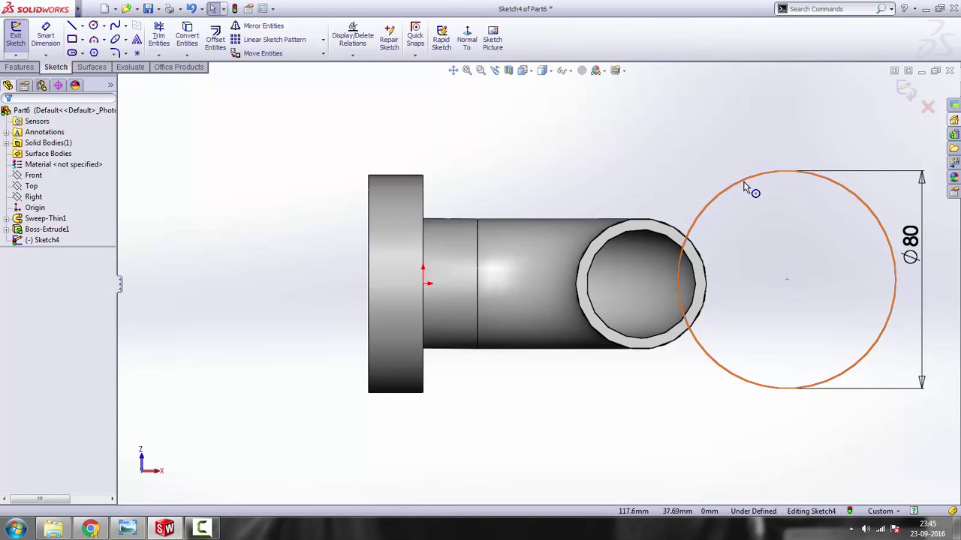
ctrl+click(641, 226)
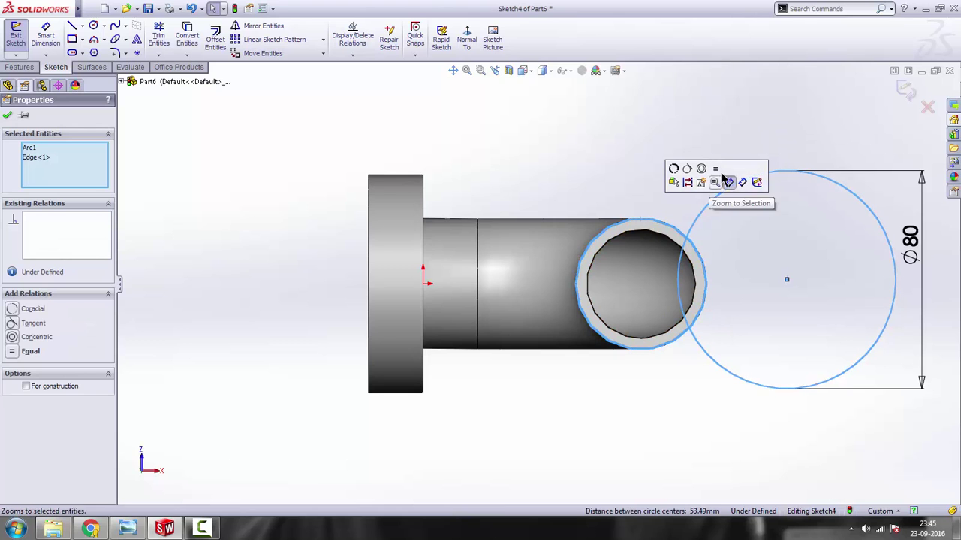
click(702, 170)
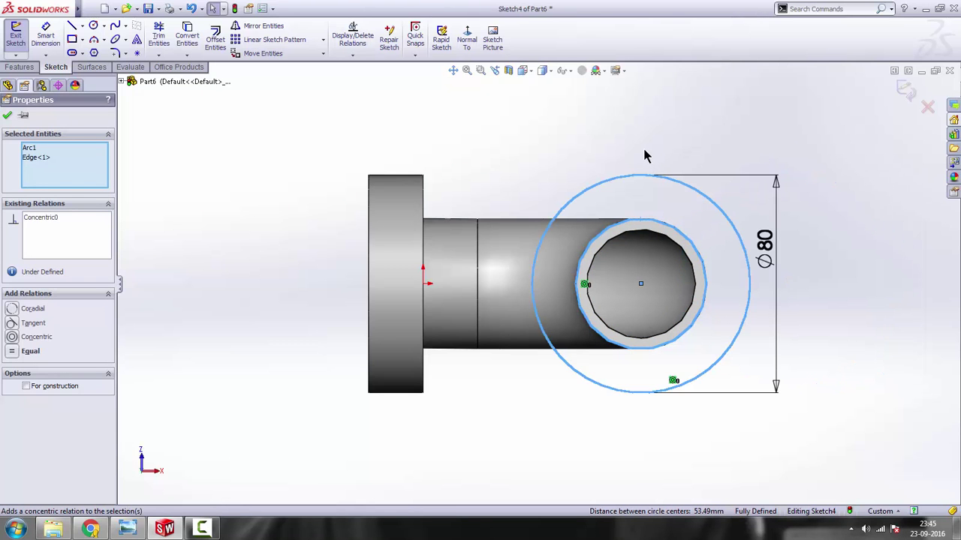
click(647, 148)
Convert the inner circular edge of the lower pipe end into the second flange sketch
middle_drag(637, 257, 586, 266)
scroll(586, 268, down, 3)
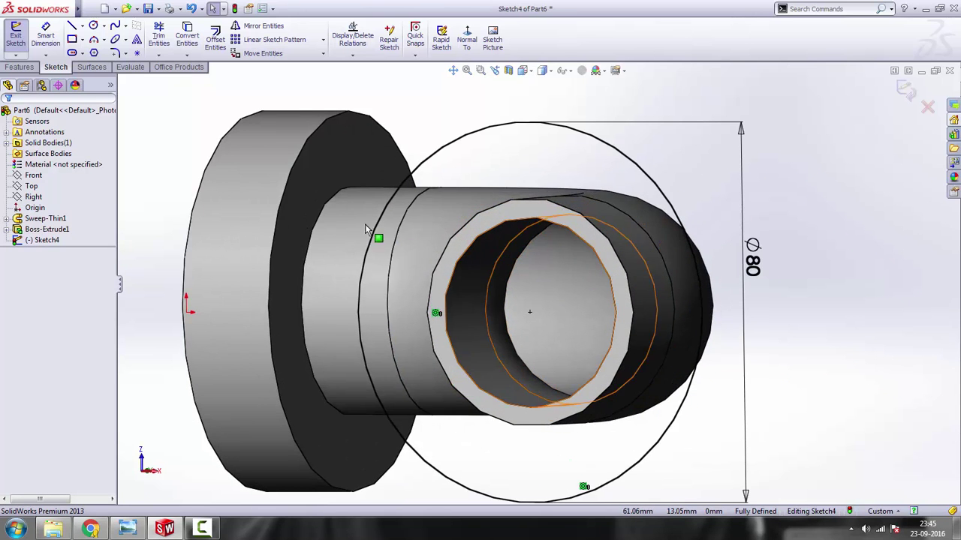
scroll(519, 293, up, 4)
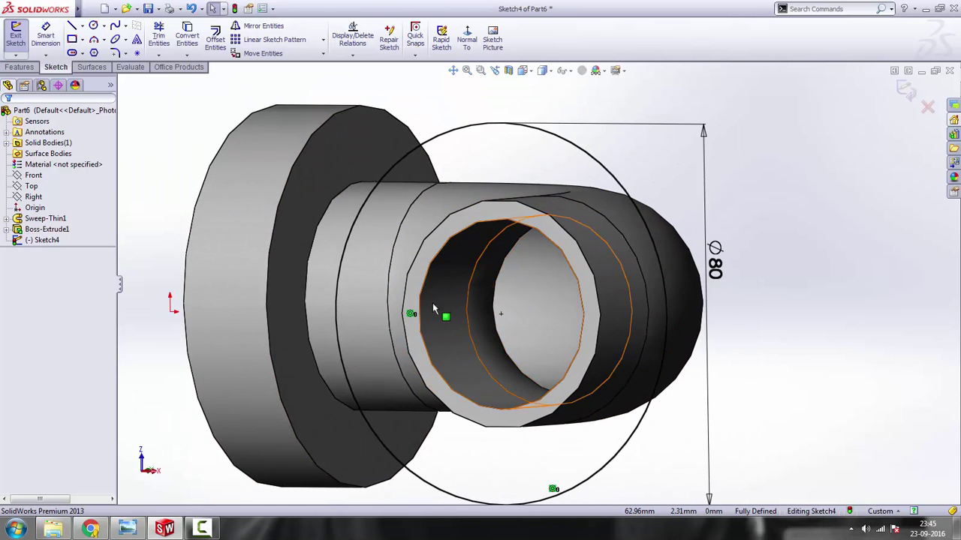
click(463, 282)
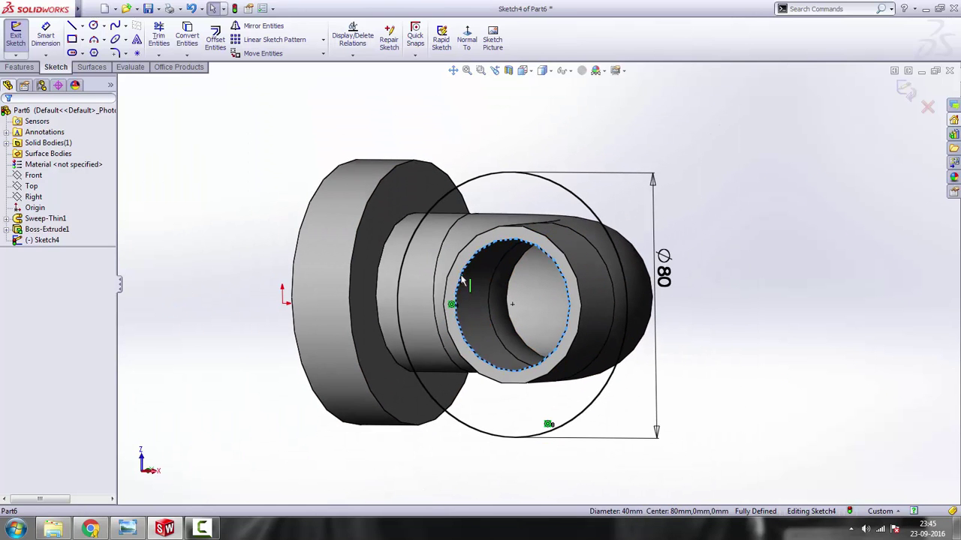
click(187, 33)
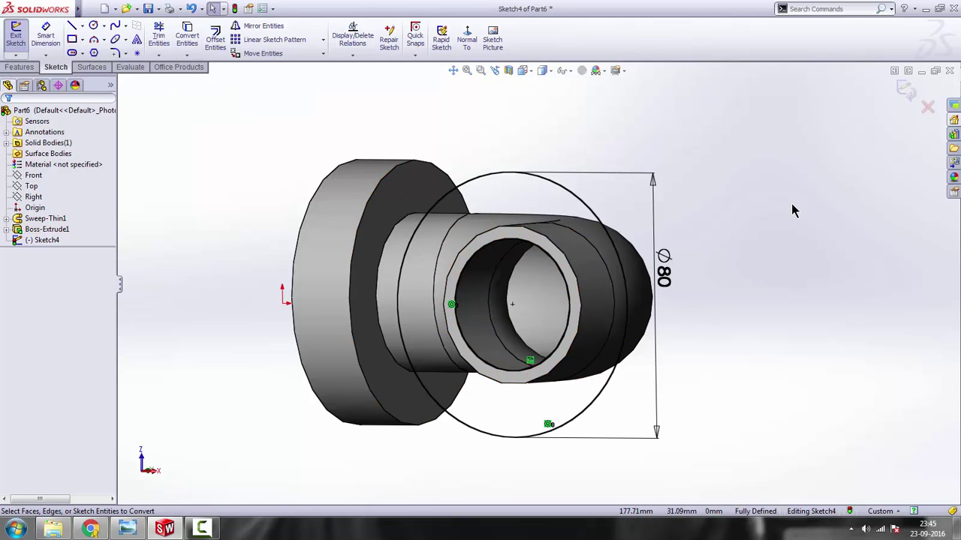
Extrude the second flange sketch 15 mm outward as a blind boss, checking the thickness against the Pipe drawing
click(33, 69)
click(20, 39)
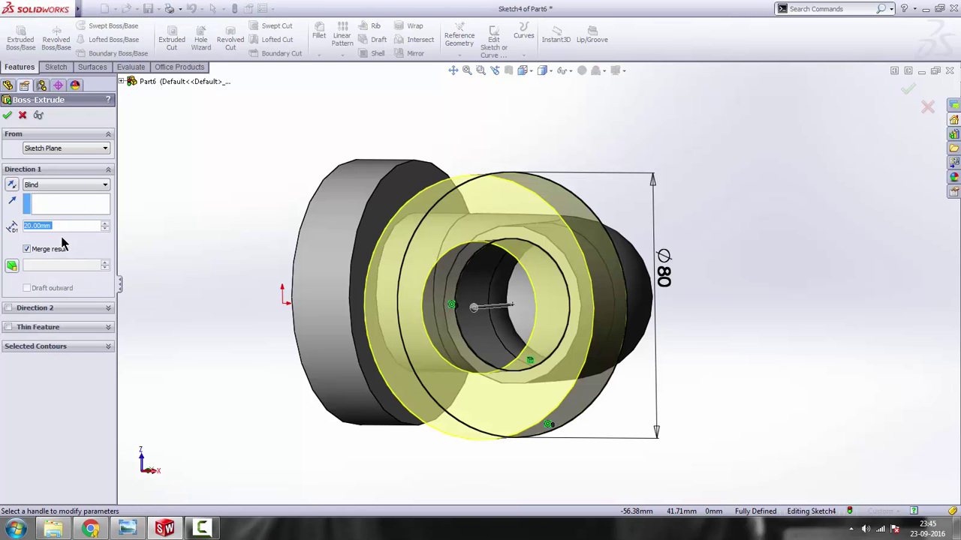
text(15)
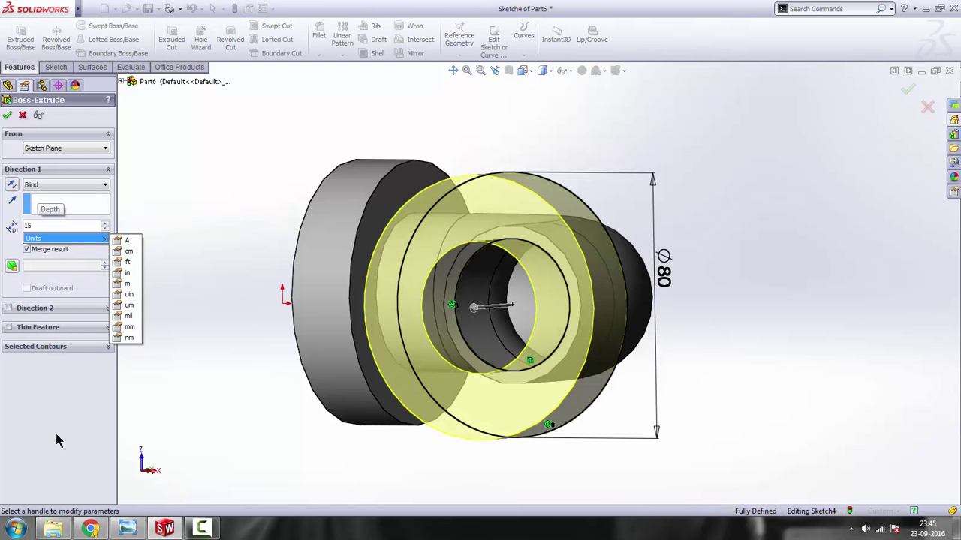
click(128, 530)
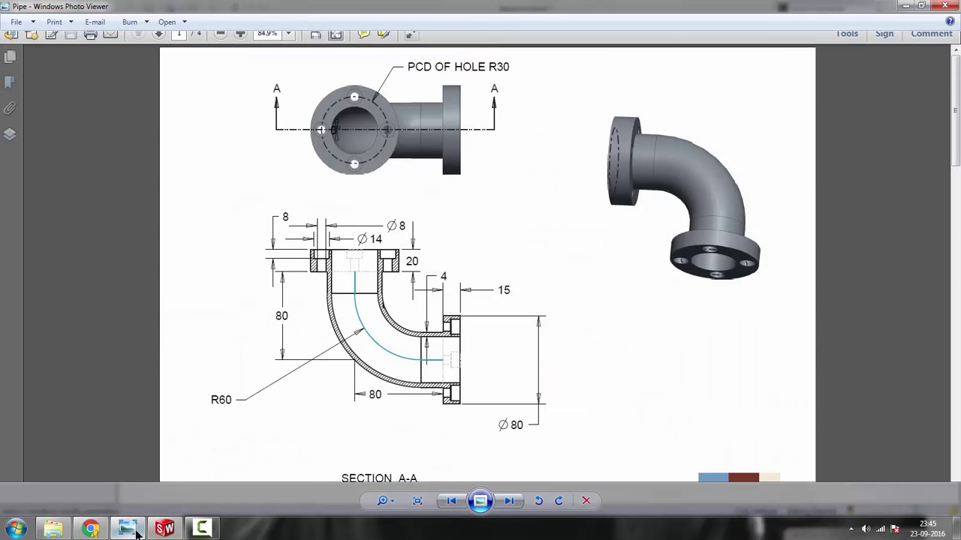
click(160, 530)
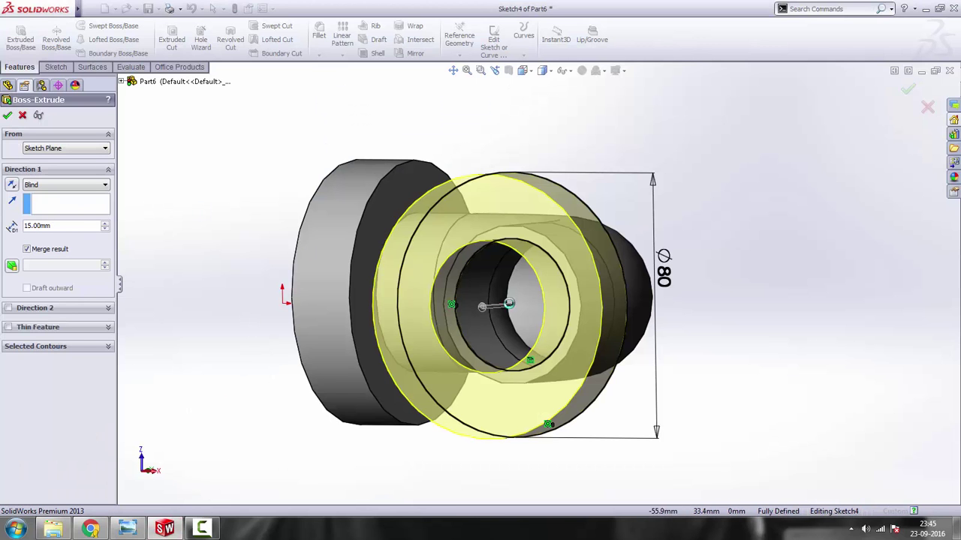
click(6, 115)
Inspect both flanges on the elbow and check the flange hole details in the Pipe drawing
scroll(512, 281, up, 4)
middle_drag(513, 281, 511, 334)
click(130, 531)
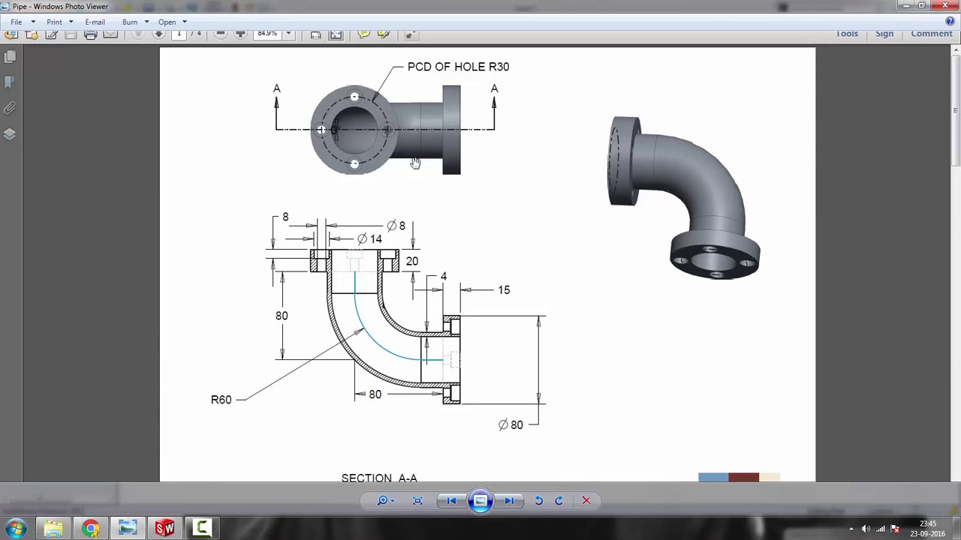
click(127, 532)
middle_drag(441, 351, 443, 377)
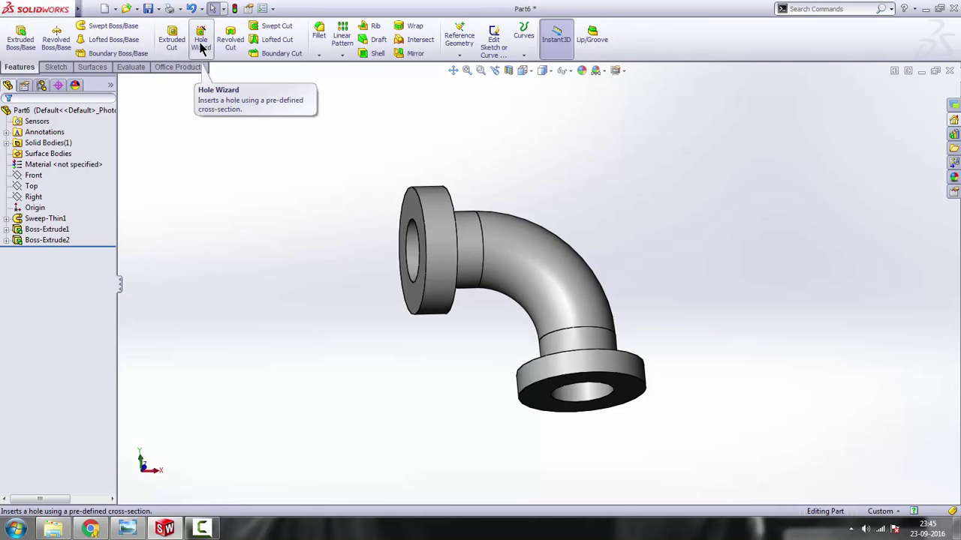
Check the bolt hole pitch circle in the Pipe drawing and start a sketch on the 20 mm flange's outer face, viewed normal to it
click(127, 528)
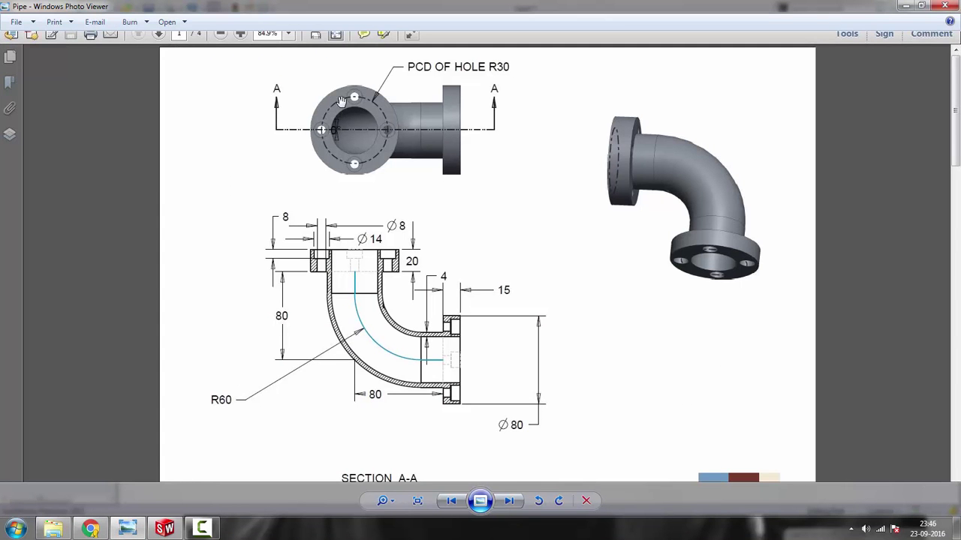
click(165, 530)
middle_drag(252, 415, 584, 211)
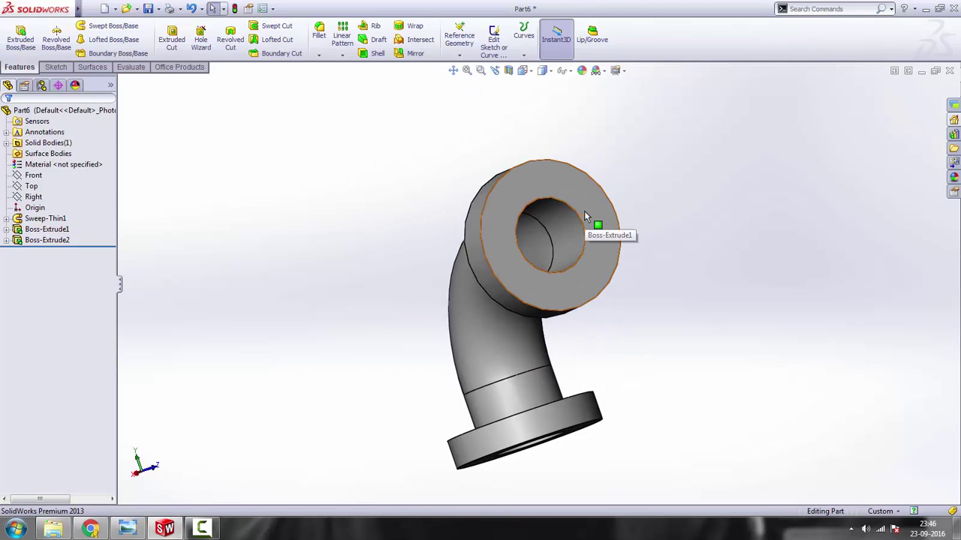
middle_drag(690, 267, 536, 193)
click(535, 193)
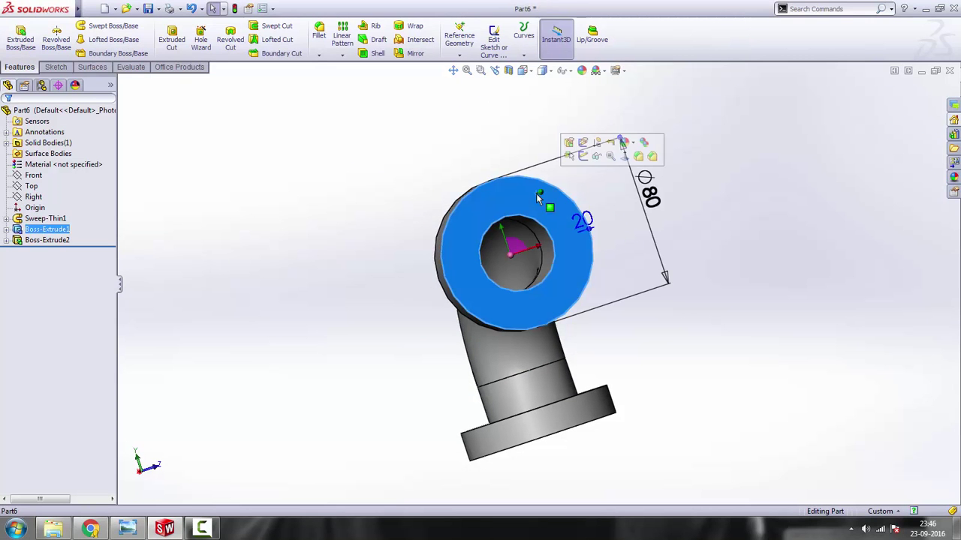
click(60, 69)
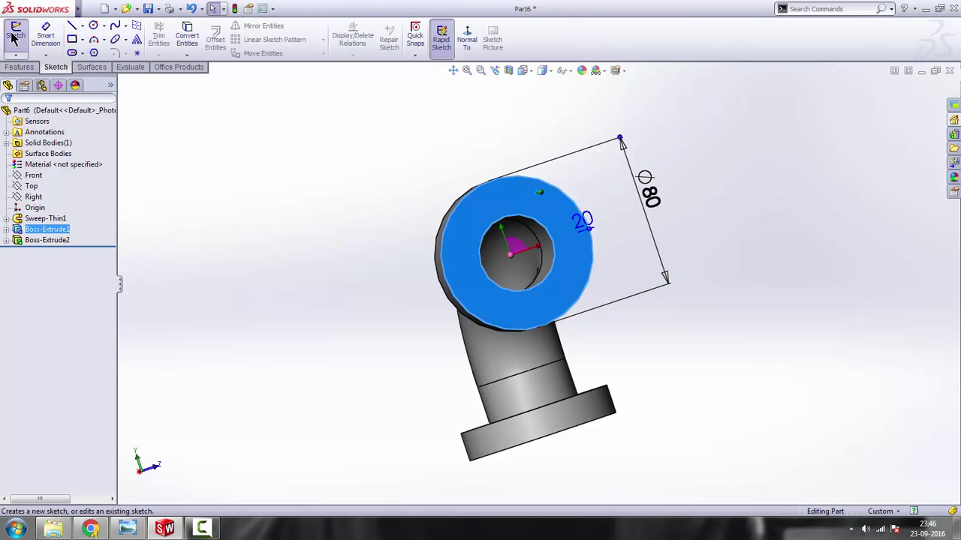
click(15, 35)
click(467, 38)
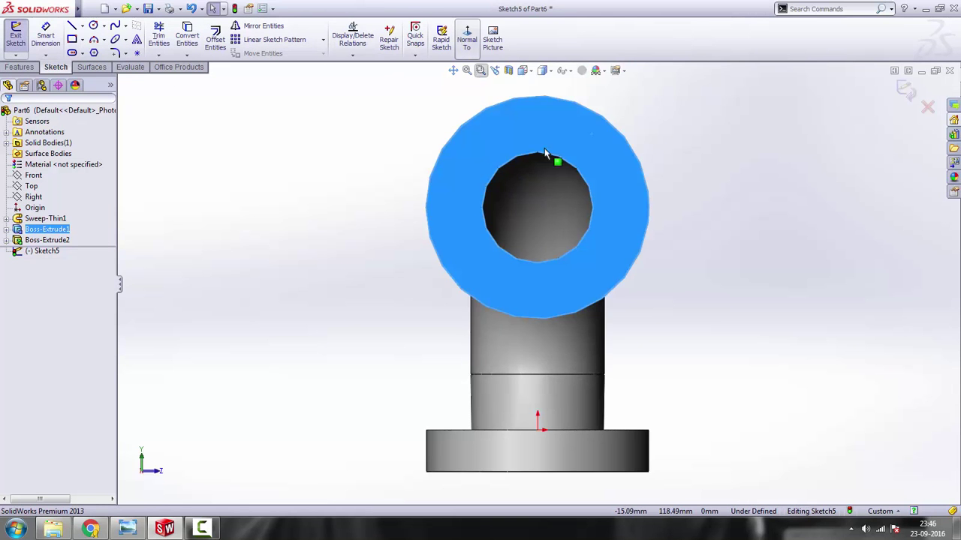
click(807, 235)
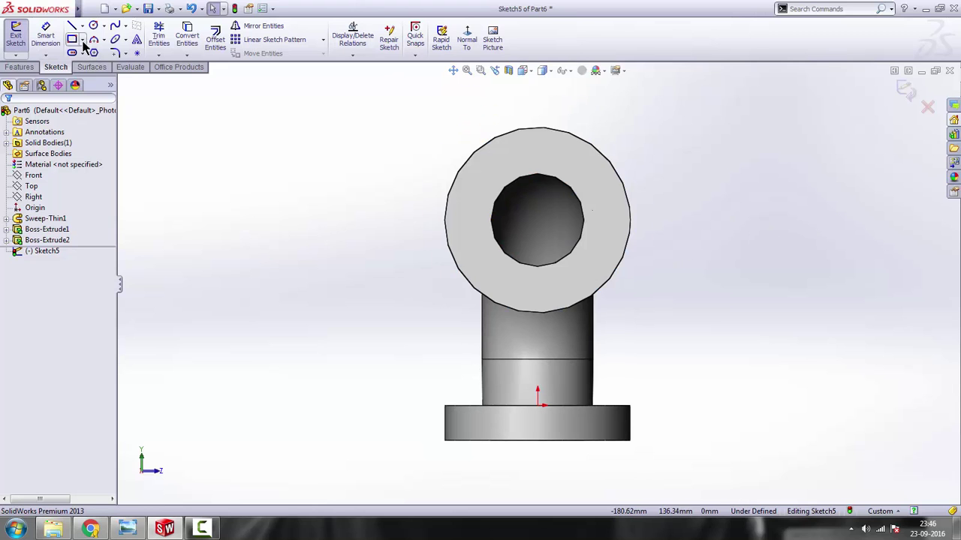
Sketch a point on the flange face above the bore and add a vertical relation between it and the origin
click(137, 54)
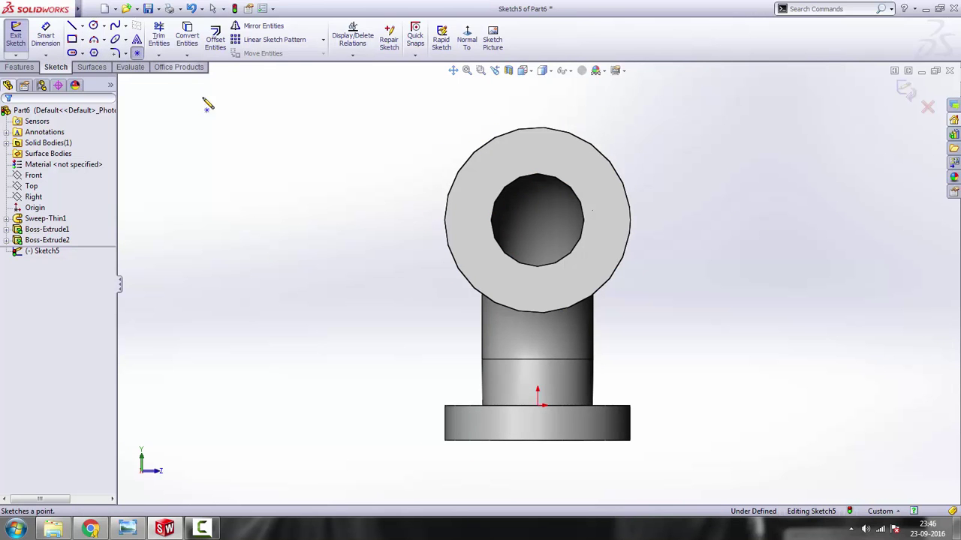
click(537, 152)
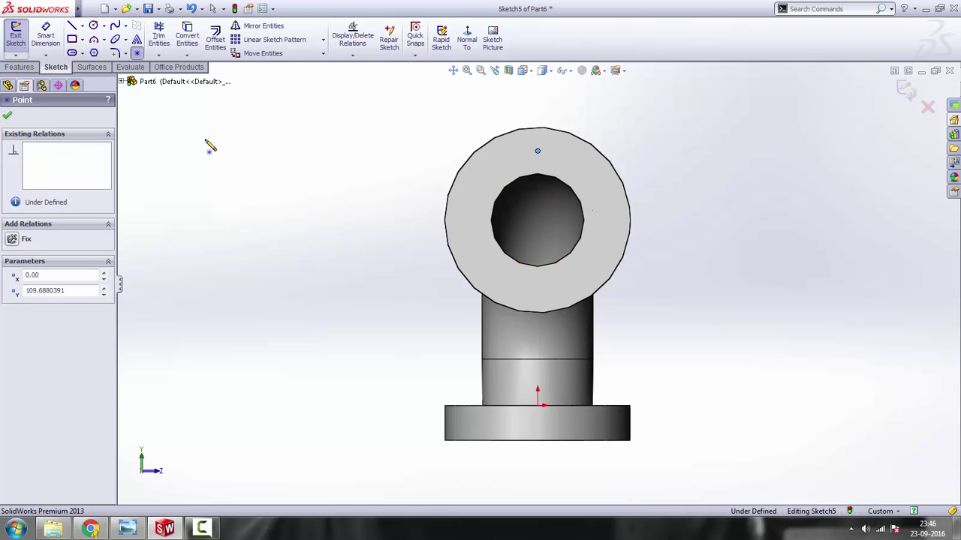
key(Escape)
click(537, 152)
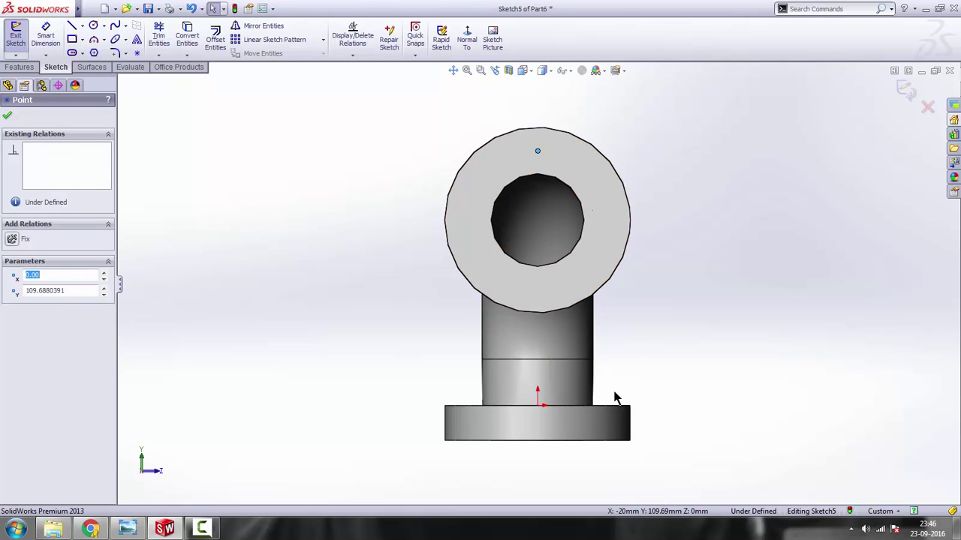
ctrl+click(538, 406)
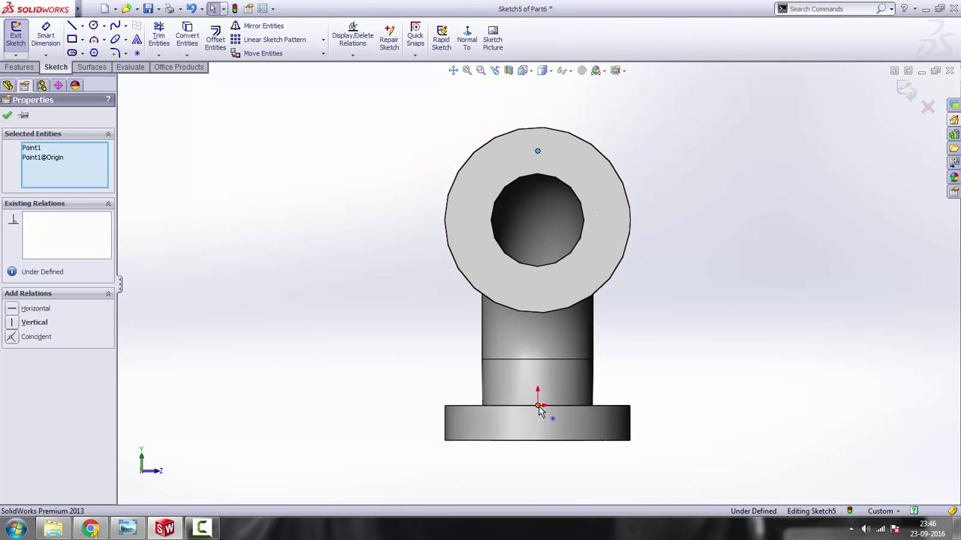
click(588, 360)
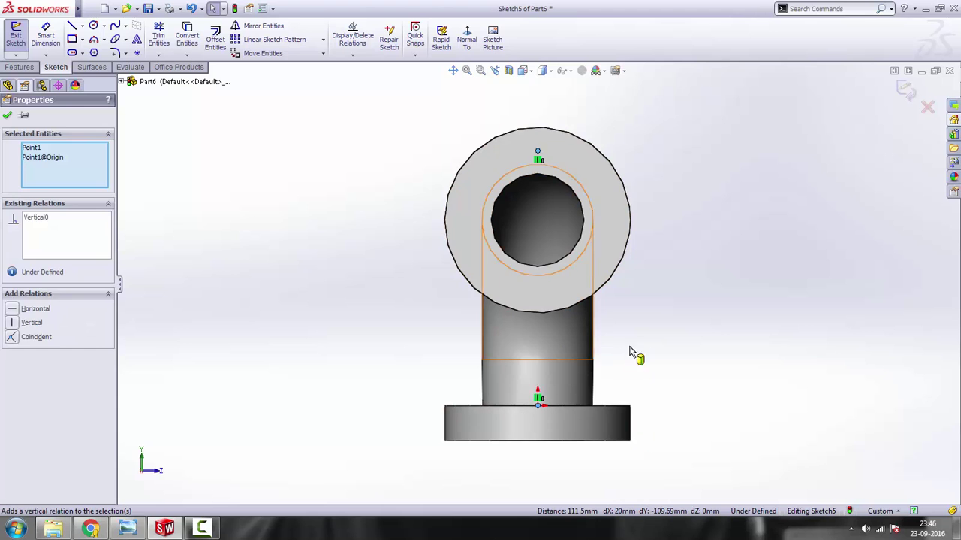
click(694, 318)
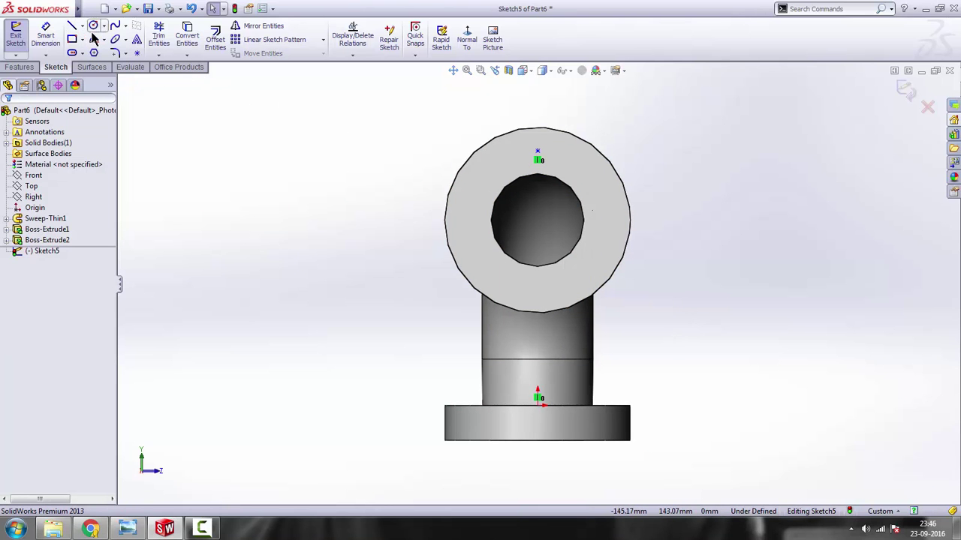
Dimension the sketch point 30 mm from the centre of the flange bore
click(46, 38)
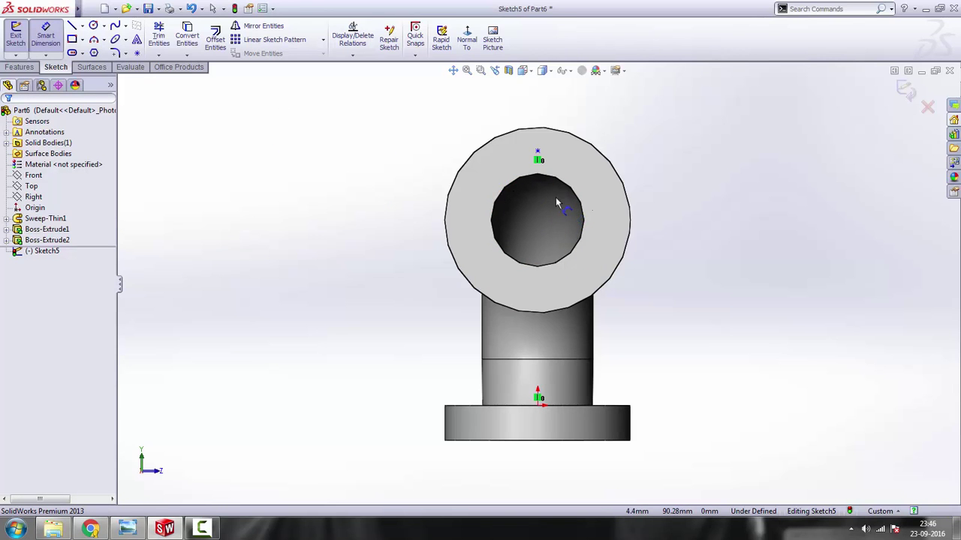
click(579, 199)
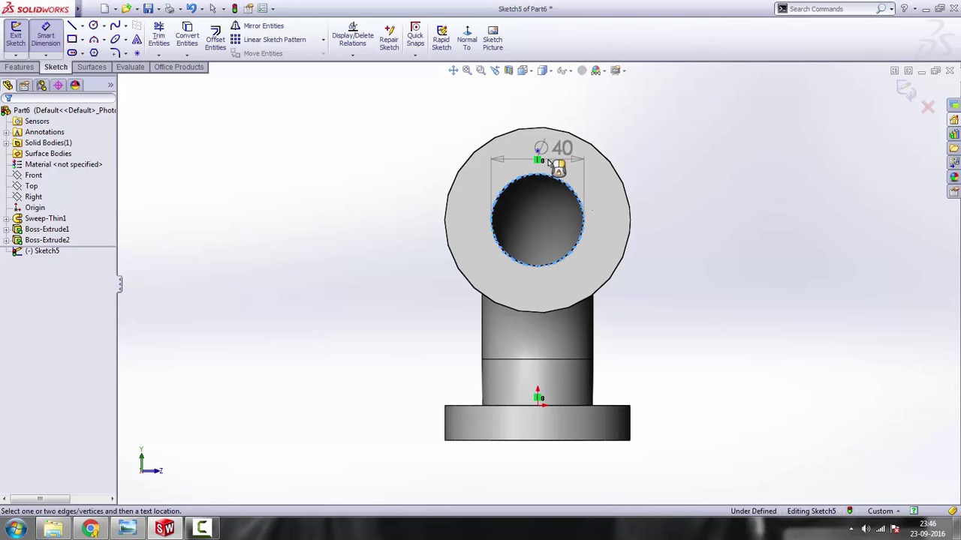
click(538, 152)
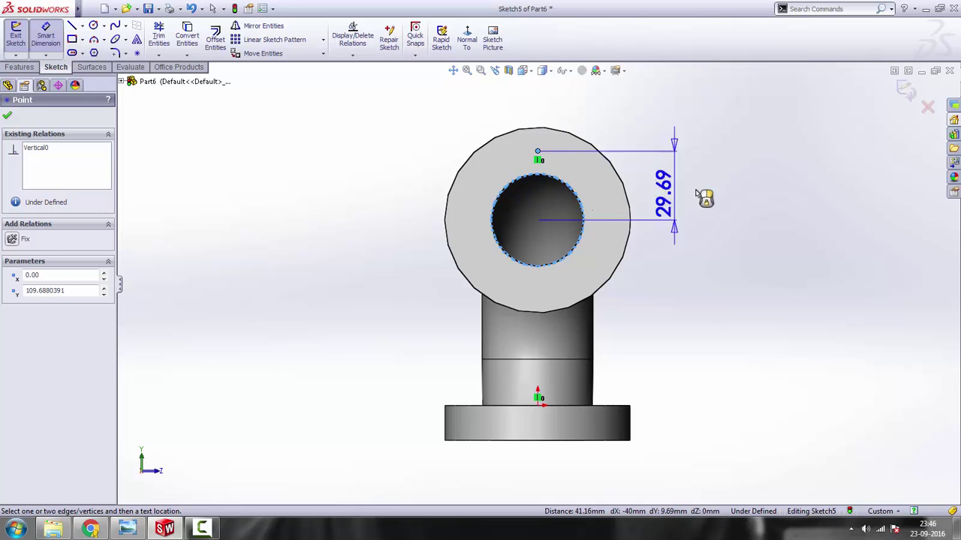
click(716, 195)
text(30)
key(Return)
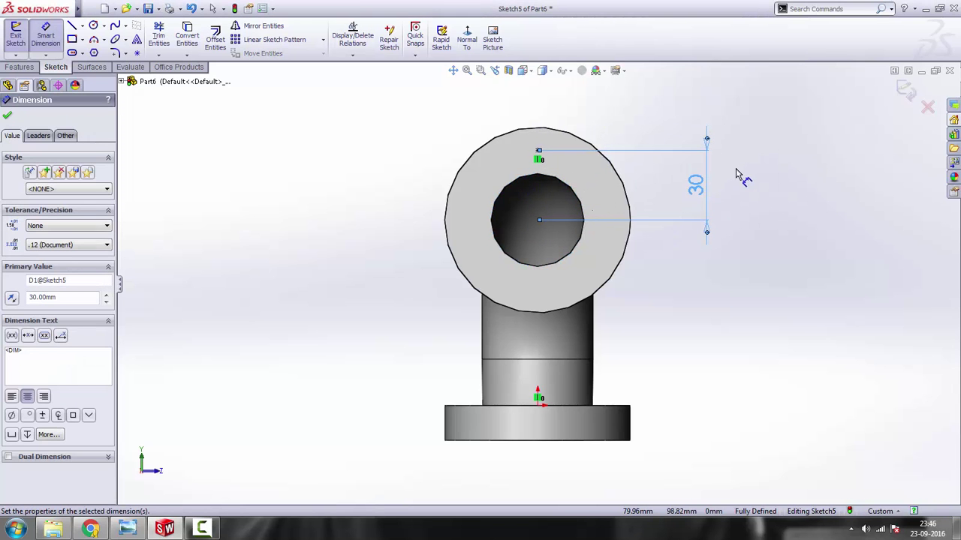
right_click(787, 145)
click(818, 152)
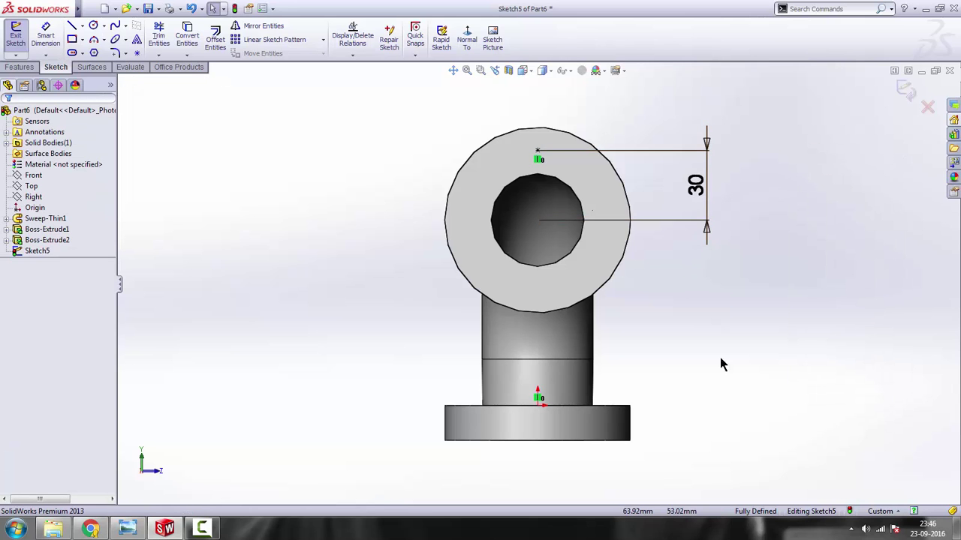
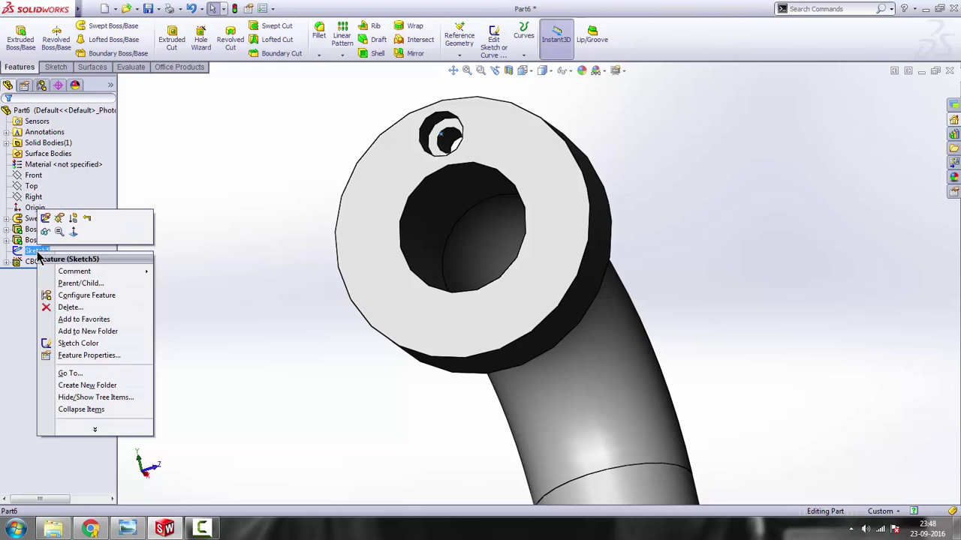
Hide the sketch containing the hole position point on the 20 mm flange
click(46, 237)
mouse_move(230, 245)
middle_down()
mouse_move(468, 333)
mouse_move(428, 393)
mouse_move(540, 231)
middle_up()
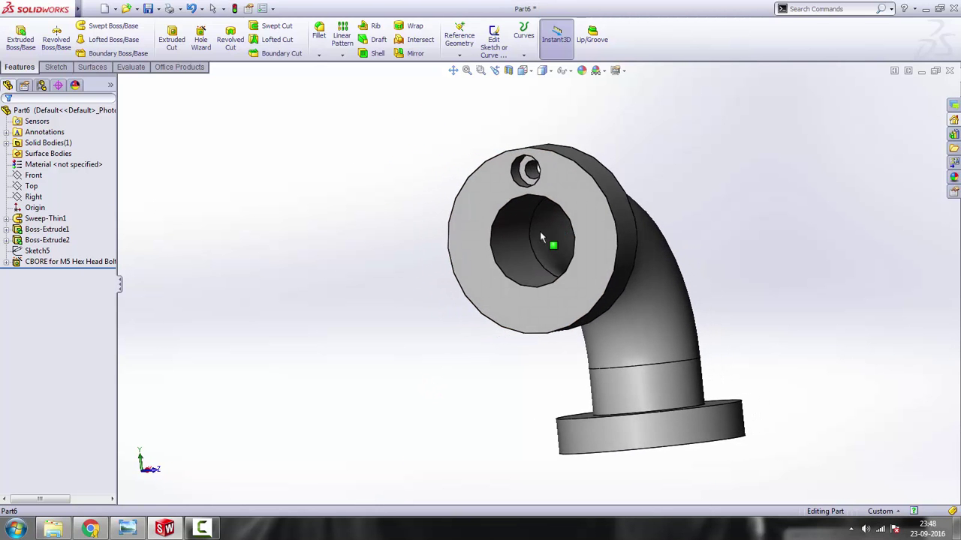
scroll(551, 219, up, 2)
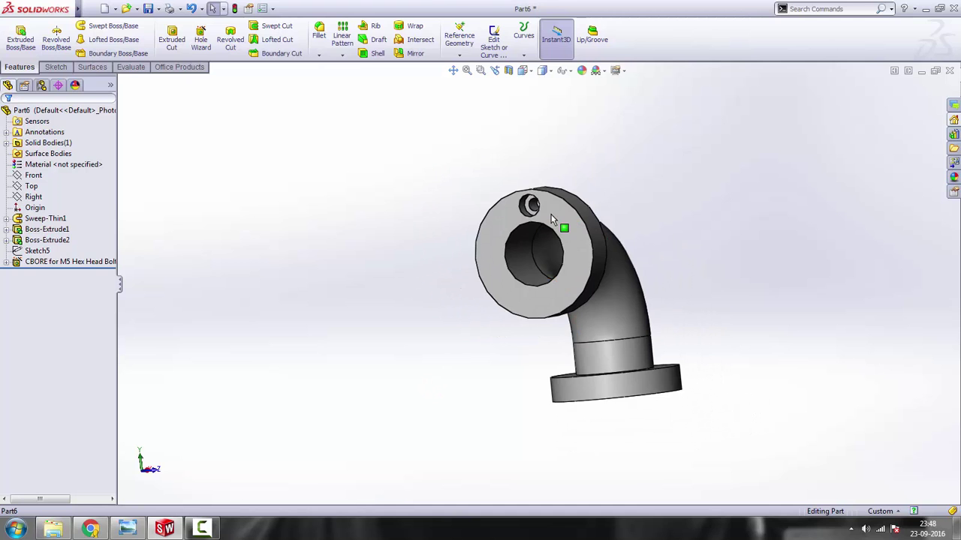
Start a circular pattern using the outer circular edge of the 20 mm flange as the rotation reference
click(342, 57)
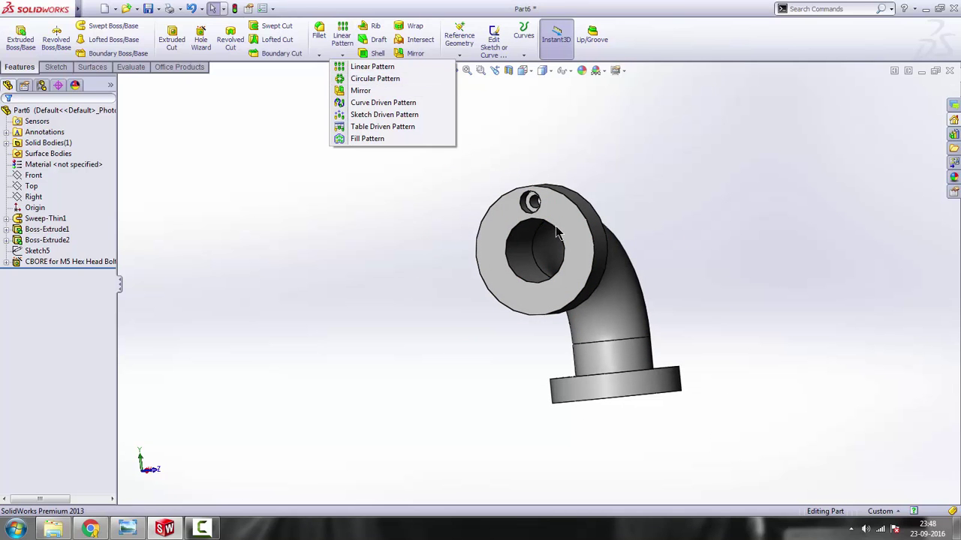
click(368, 79)
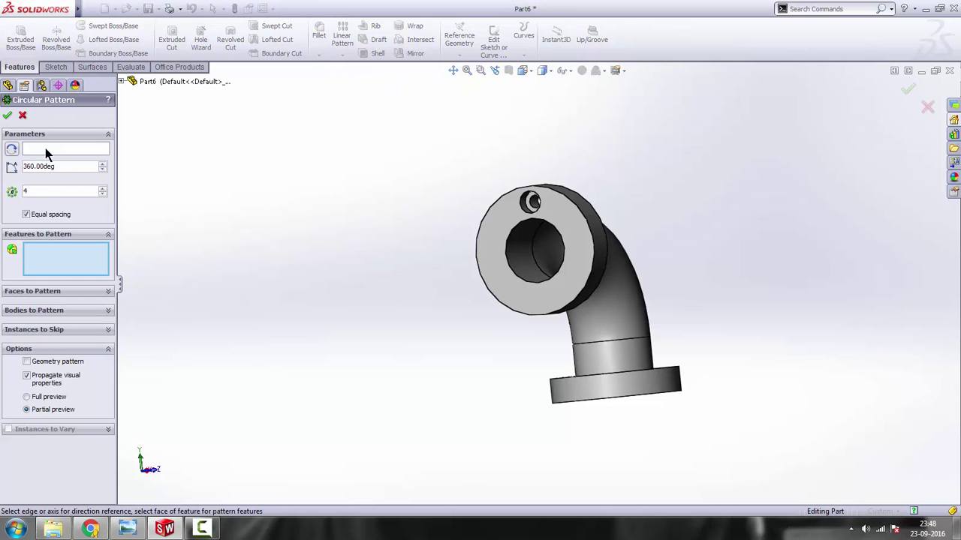
click(51, 150)
middle_drag(417, 247, 458, 256)
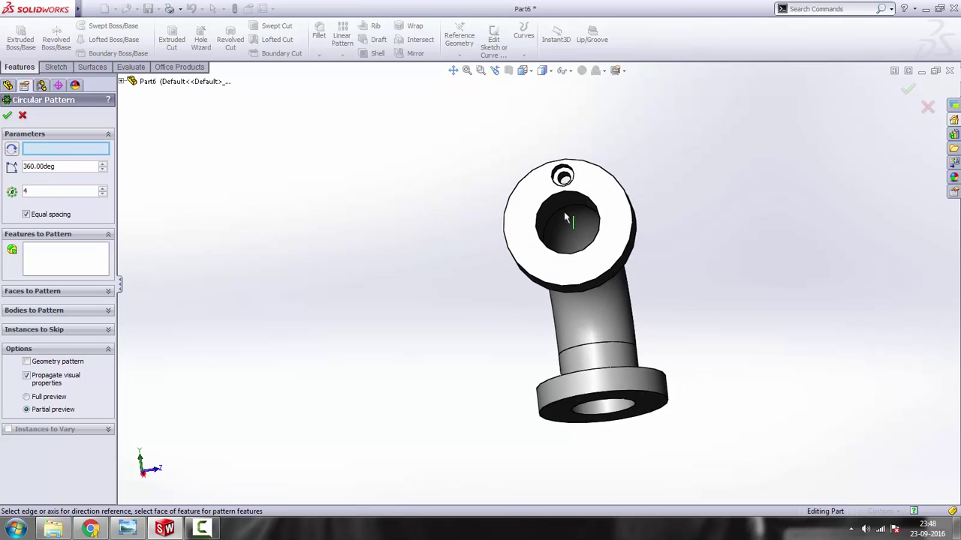
scroll(690, 268, down, 3)
middle_drag(626, 240, 493, 317)
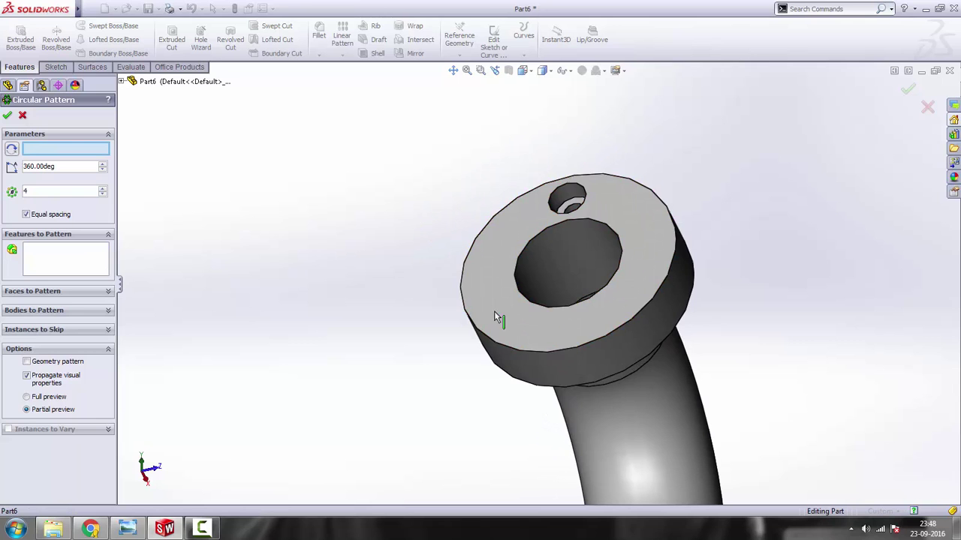
click(487, 234)
scroll(546, 295, up, 3)
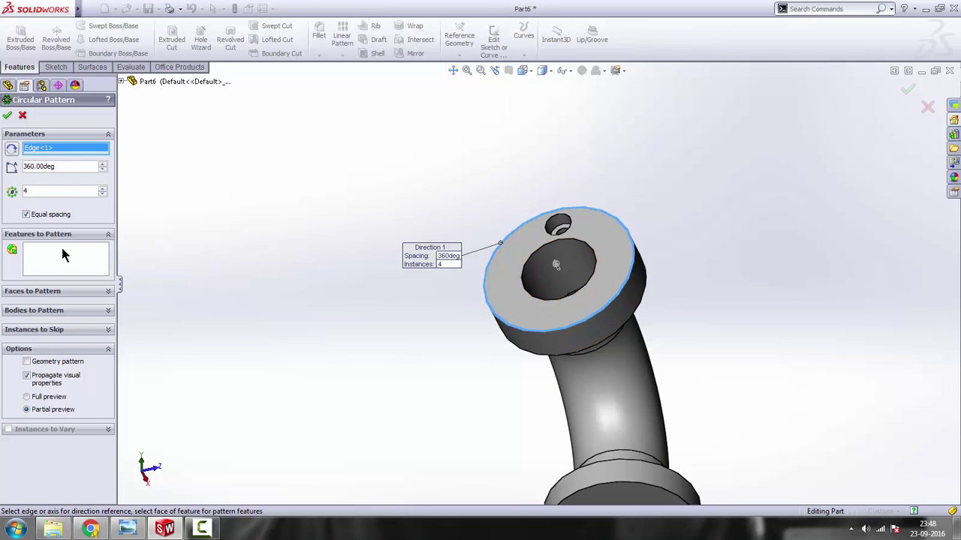
Pattern the counterbored hole as four equally spaced instances over 360 degrees around the flange
click(55, 261)
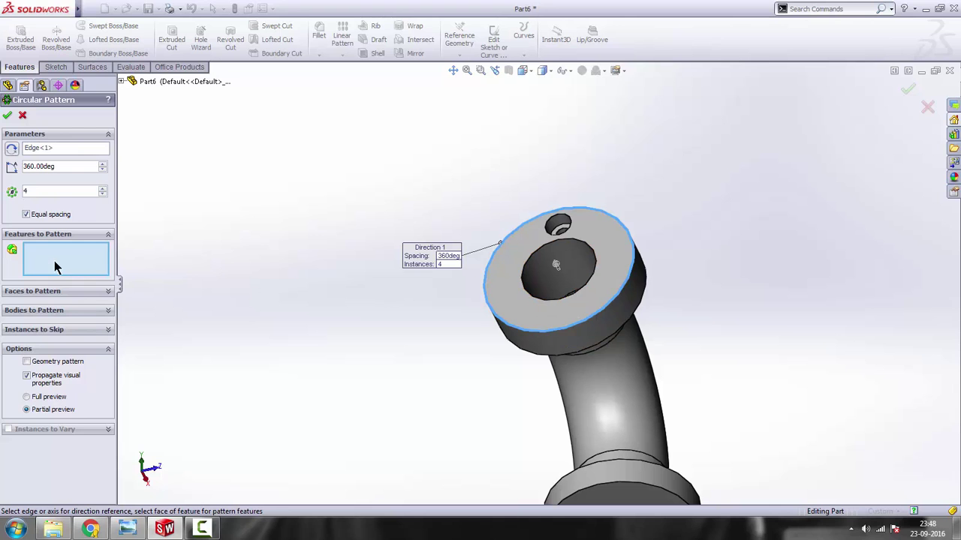
click(121, 81)
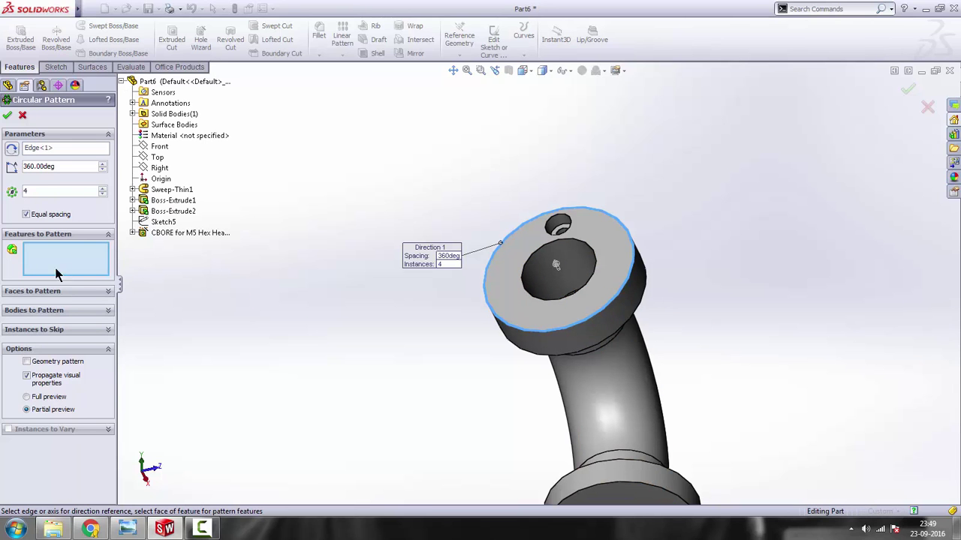
click(168, 235)
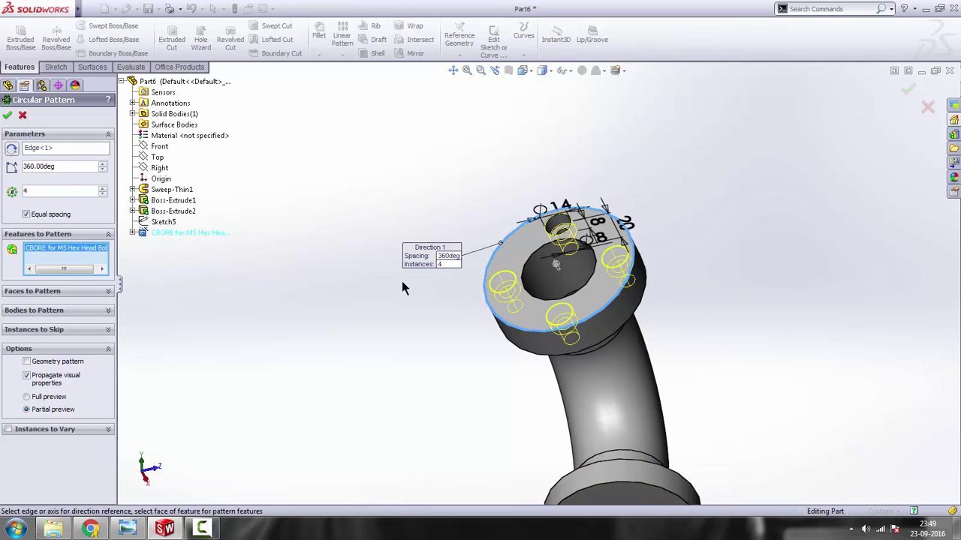
middle_drag(586, 304, 531, 218)
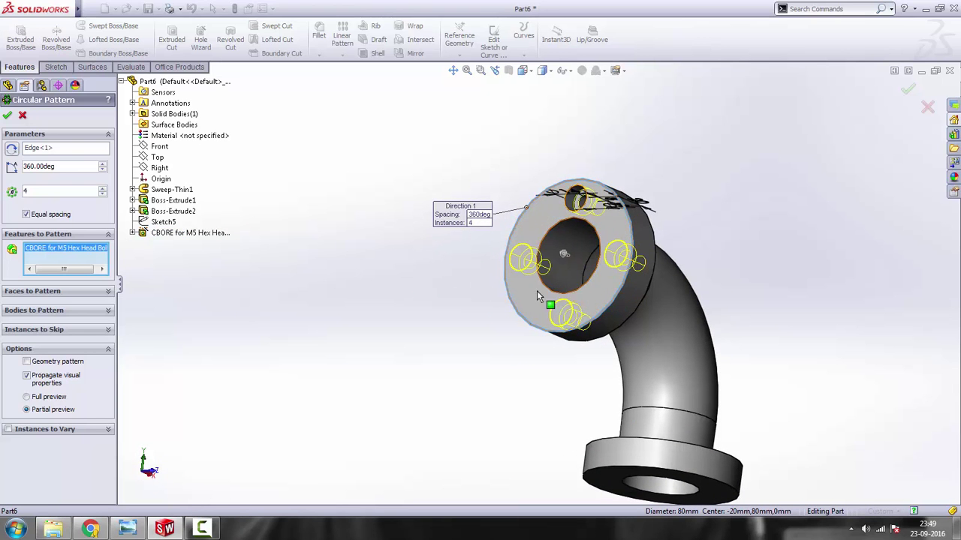
middle_drag(537, 290, 529, 318)
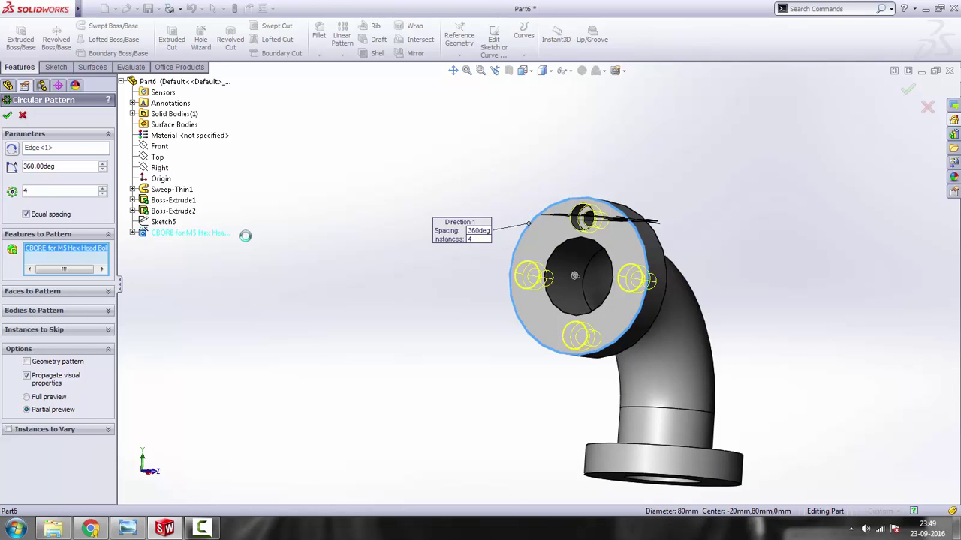
Start a sketch on the outer face of the 15 mm flange, viewed normal to it
middle_drag(423, 326, 738, 301)
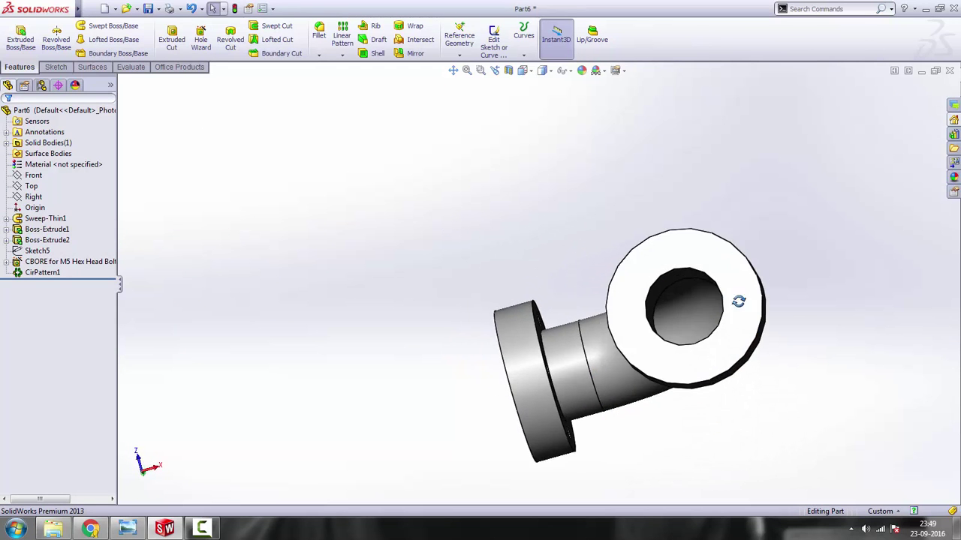
scroll(706, 292, down, 3)
click(706, 286)
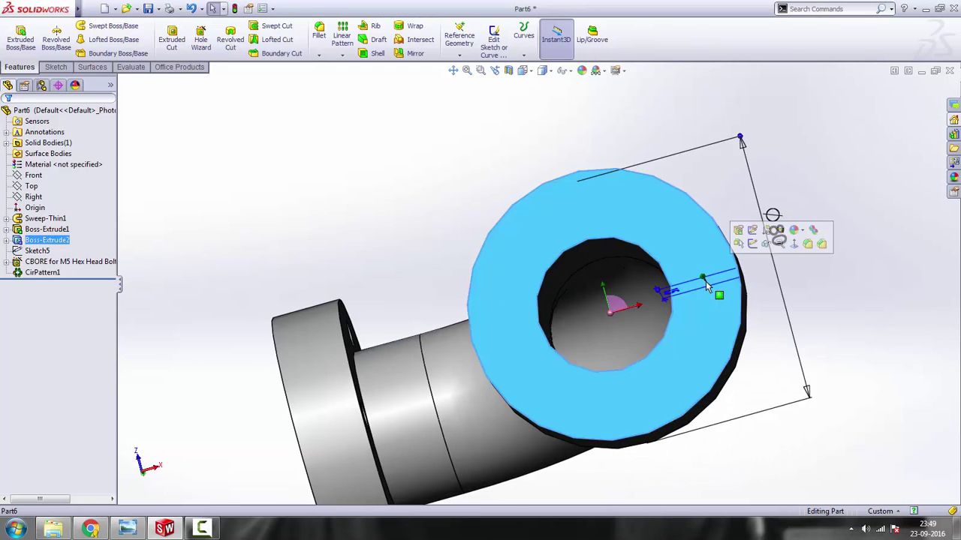
click(753, 244)
click(466, 44)
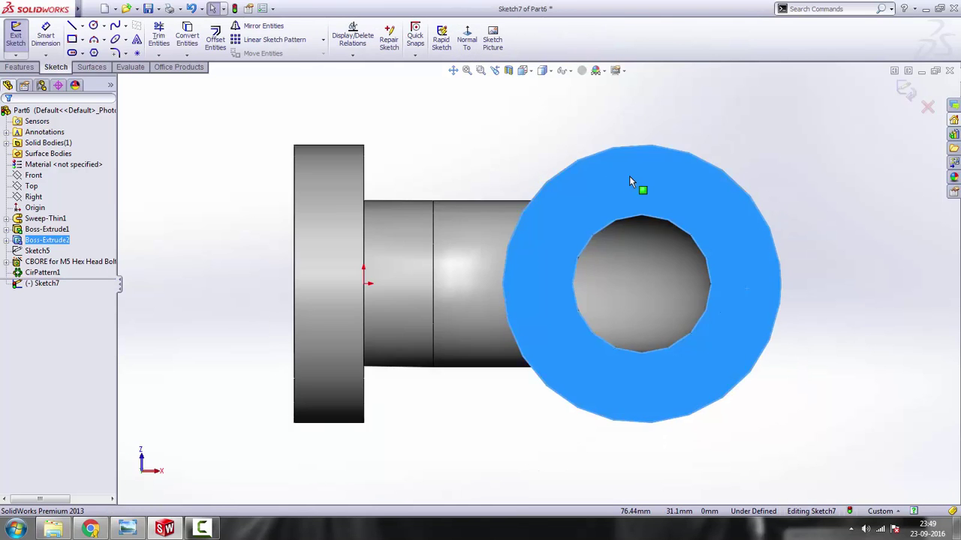
scroll(778, 210, up, 3)
click(778, 211)
Sketch a horizontal centerline about 71 mm long from the origin to a point inside the 15 mm flange's bore
click(81, 25)
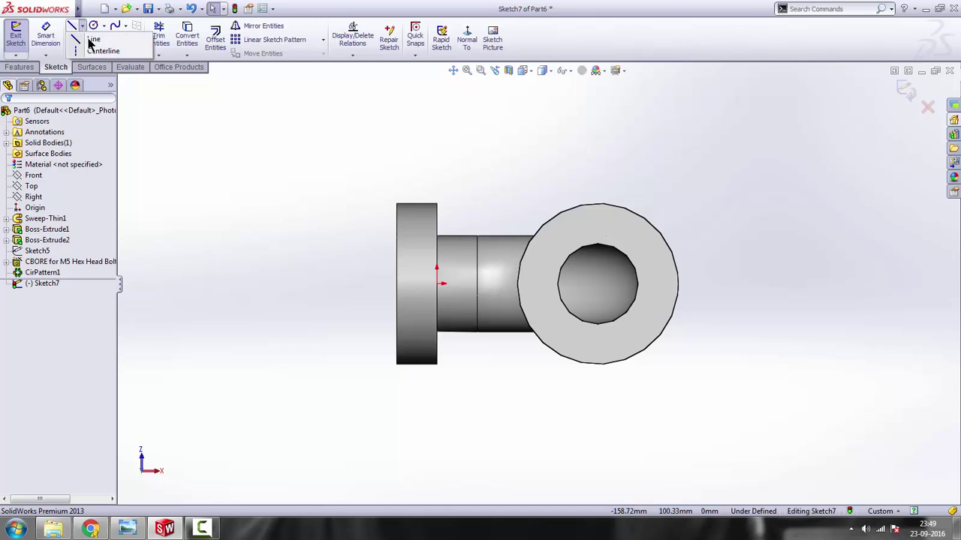
click(97, 51)
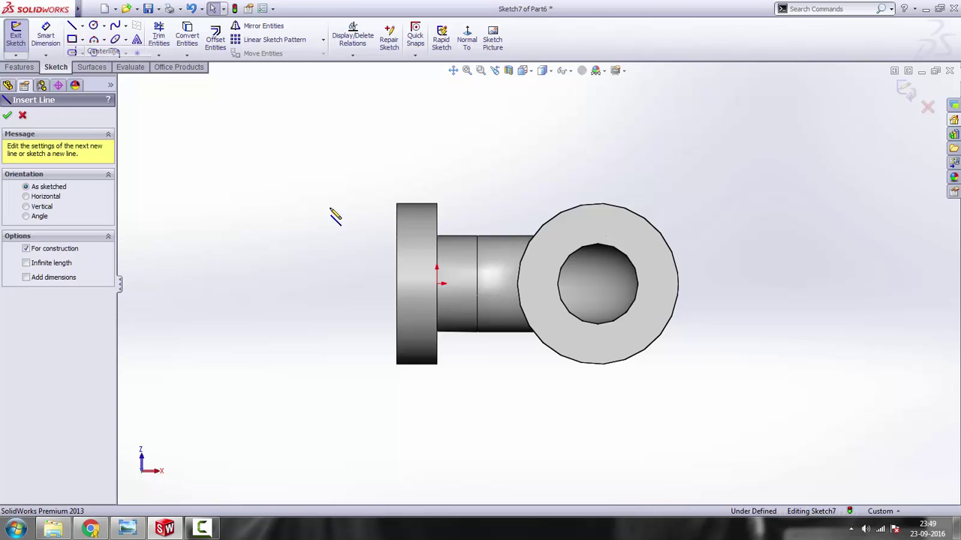
click(437, 284)
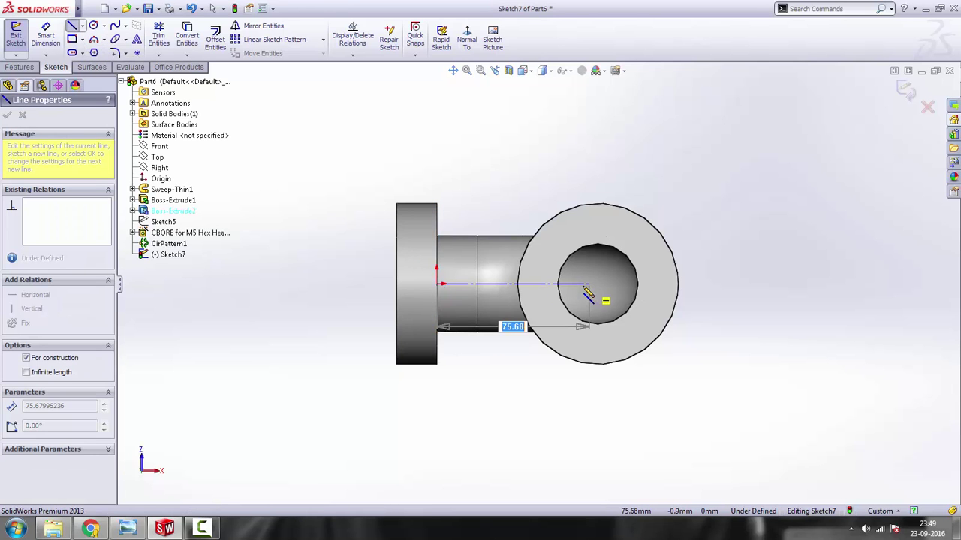
click(578, 283)
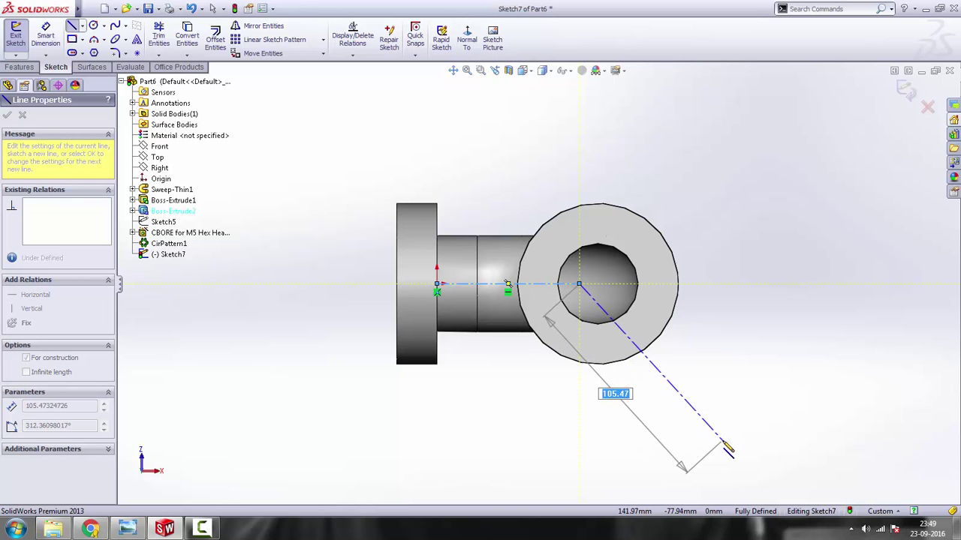
key(Escape)
key(Escape)
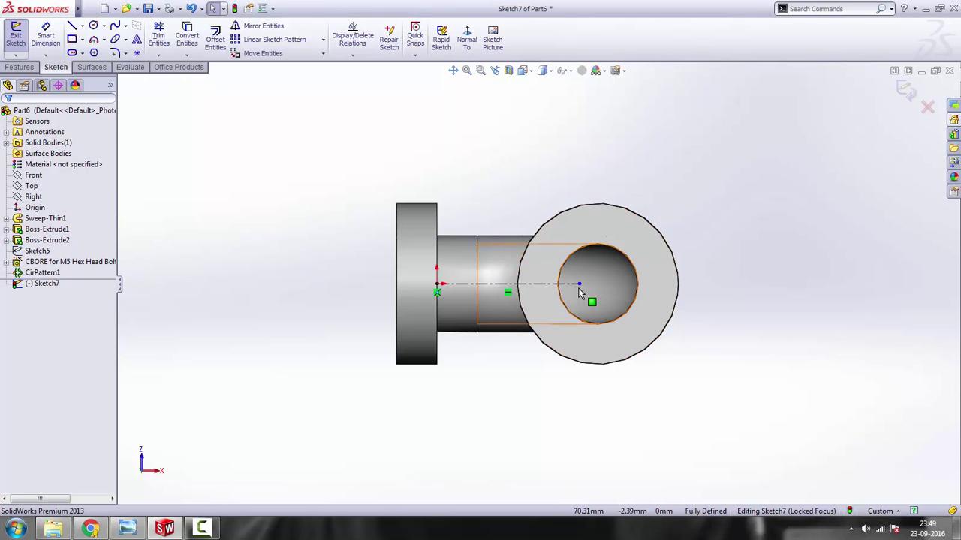
Make the centerline's free endpoint concentric with the circular bore edge of the 15 mm flange
click(578, 285)
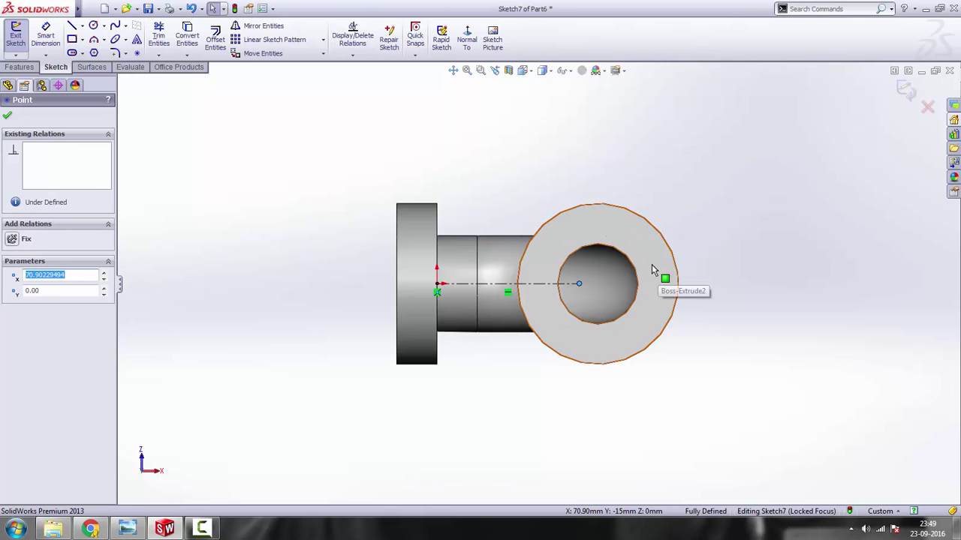
key(Escape)
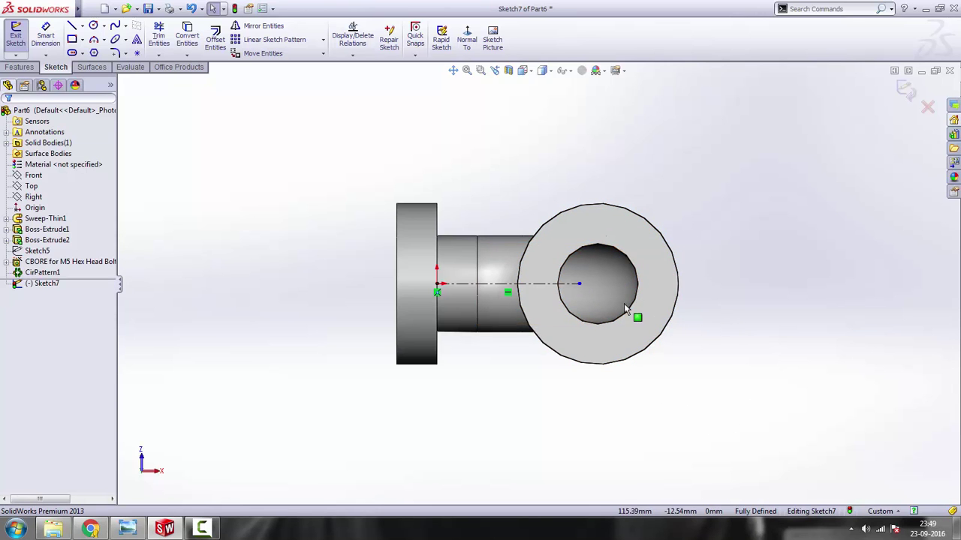
click(579, 284)
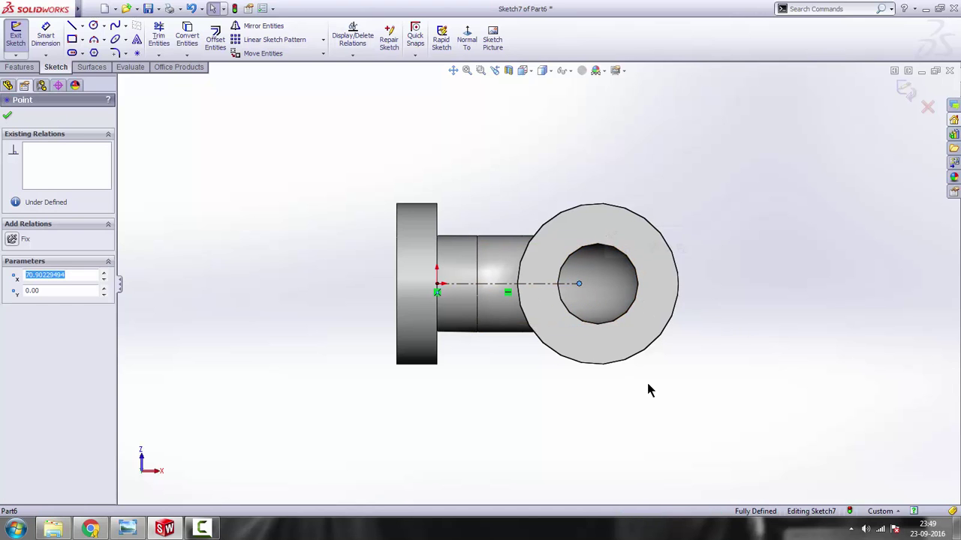
ctrl+click(636, 269)
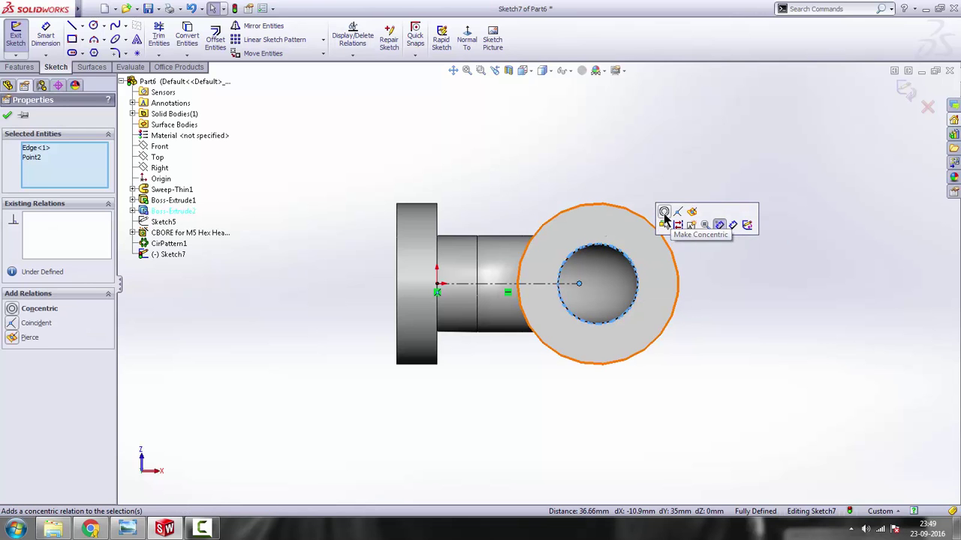
click(664, 212)
click(709, 275)
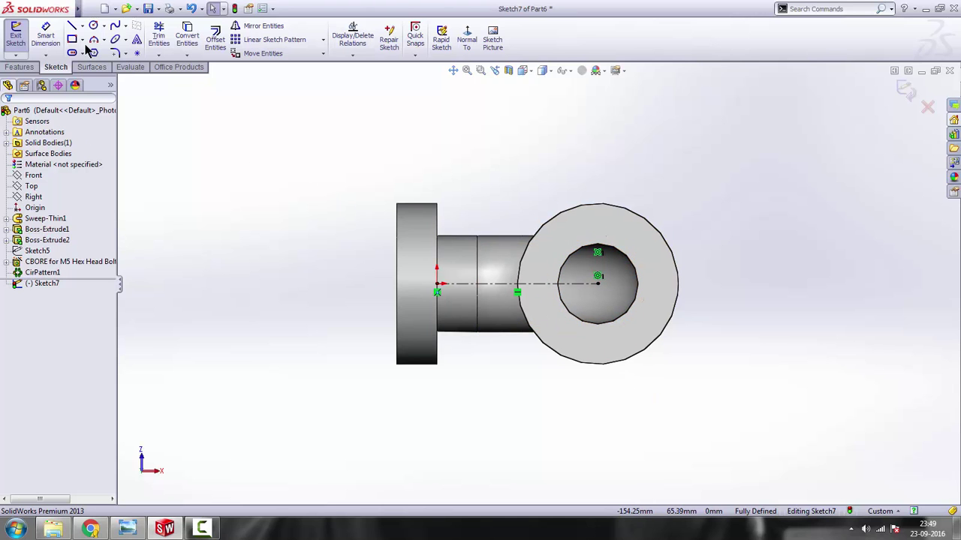
Place a sketch point on the flange face about 29.6 mm directly above the bore centre
click(136, 54)
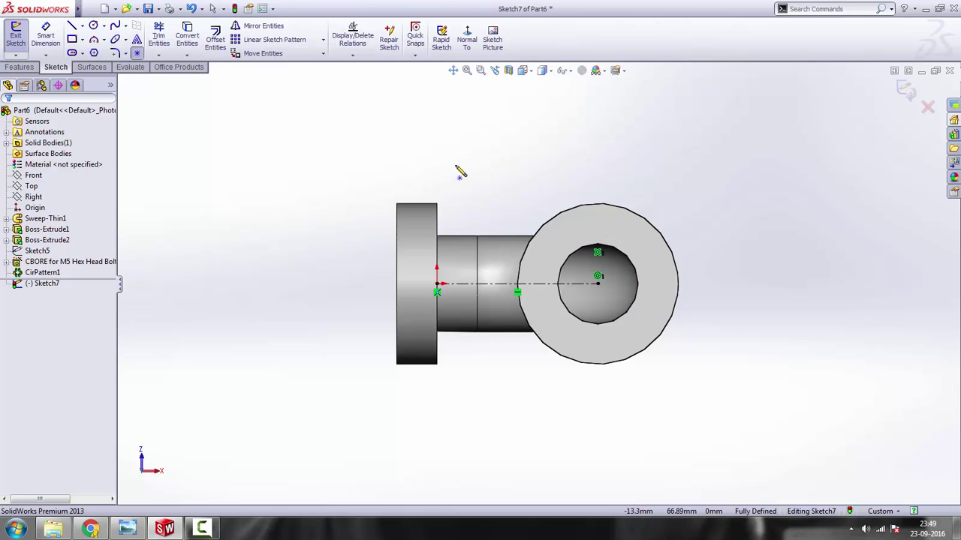
click(597, 225)
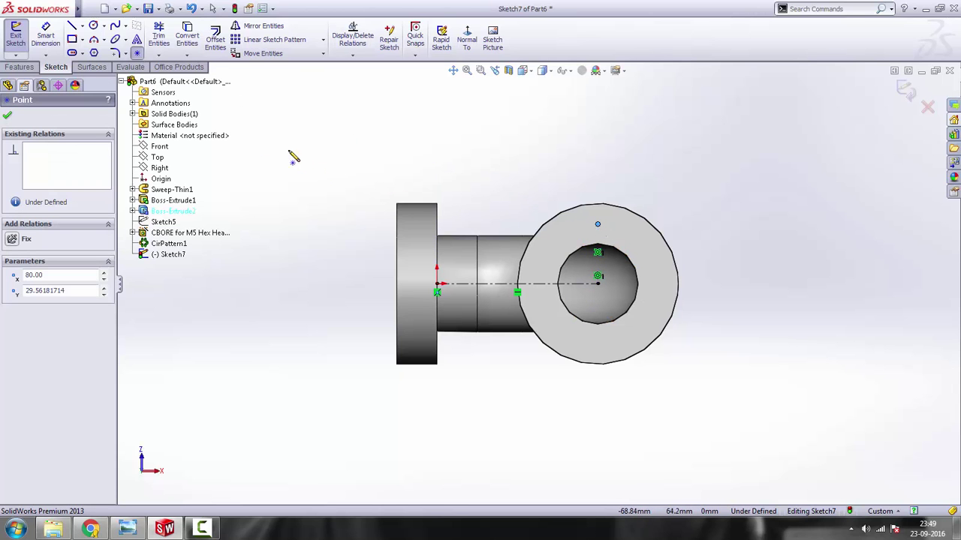
key(Escape)
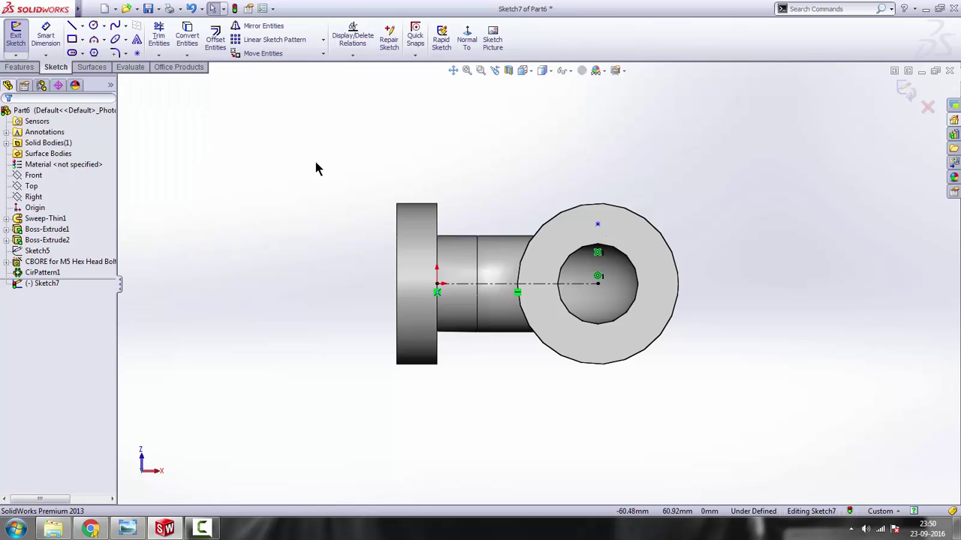
Dimension the vertical distance between the hole point and the bore centre as 30 mm
click(45, 34)
click(597, 225)
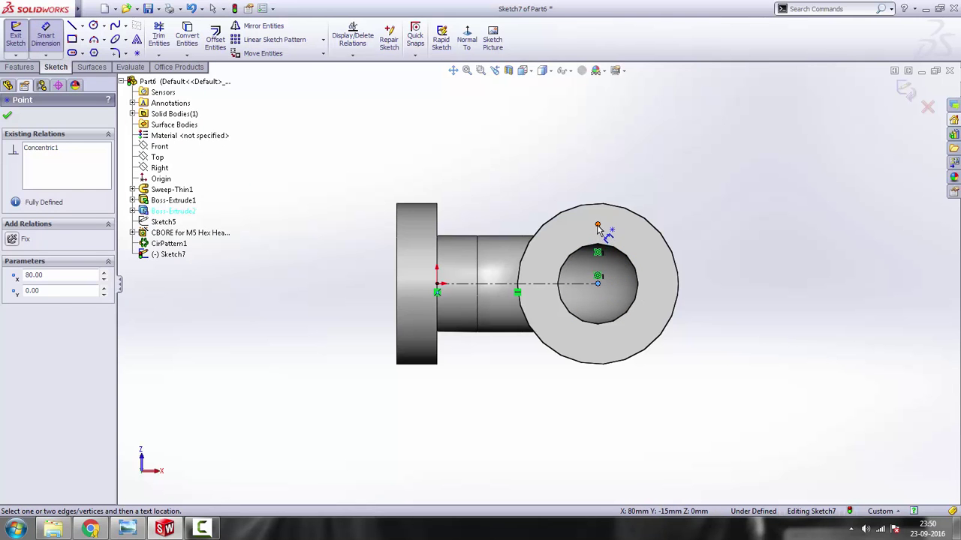
click(598, 283)
click(743, 244)
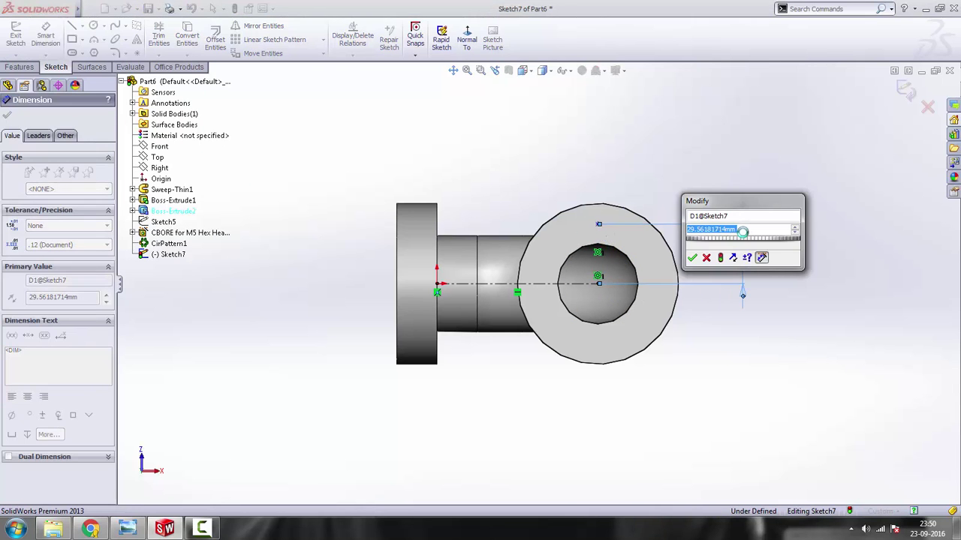
text(30)
key(Return)
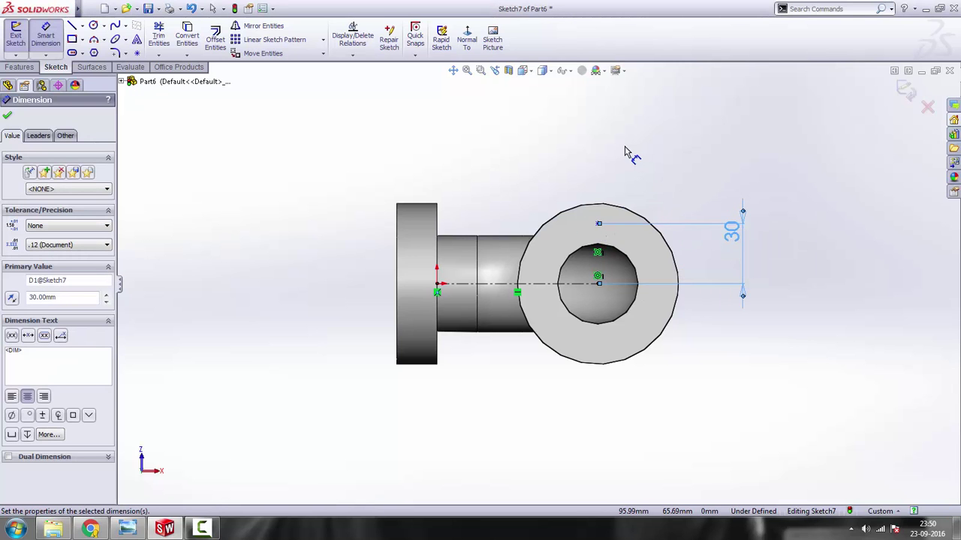
right_click(624, 150)
click(659, 154)
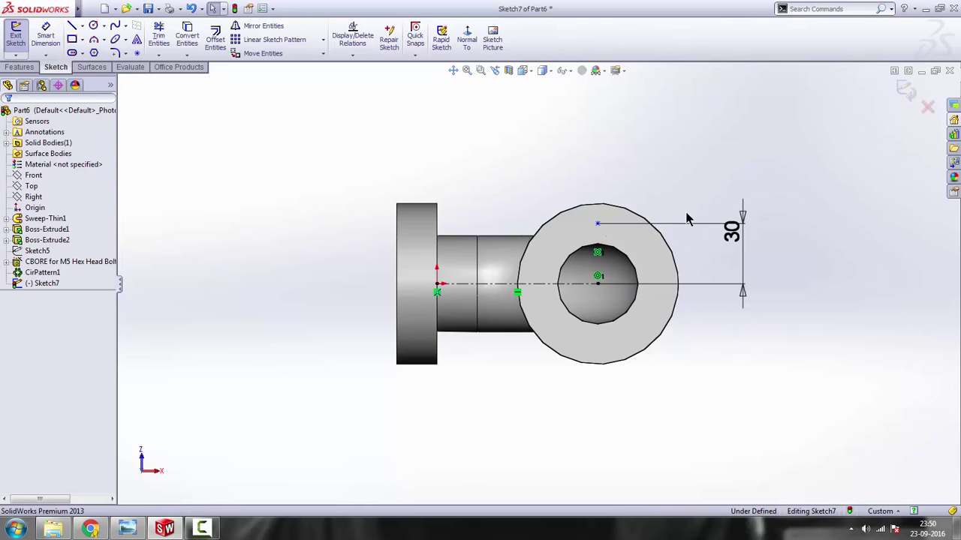
Add a vertical relation between the bore centre and the hole point, and close the sketch
click(598, 289)
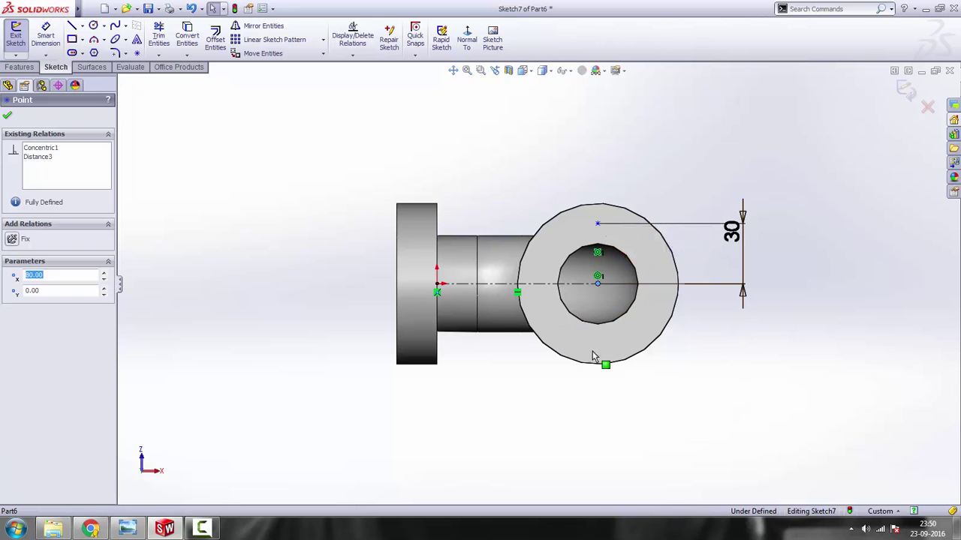
ctrl+click(597, 225)
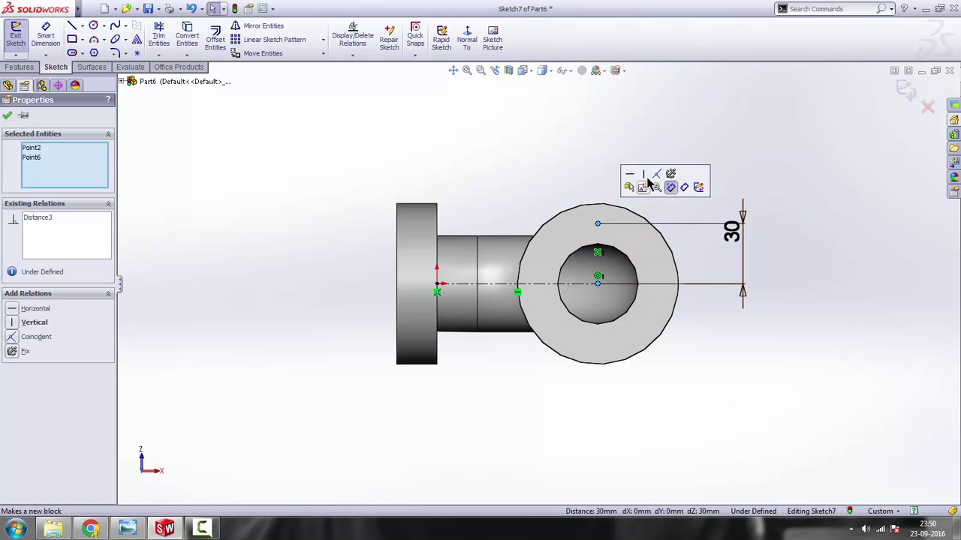
click(650, 184)
click(678, 186)
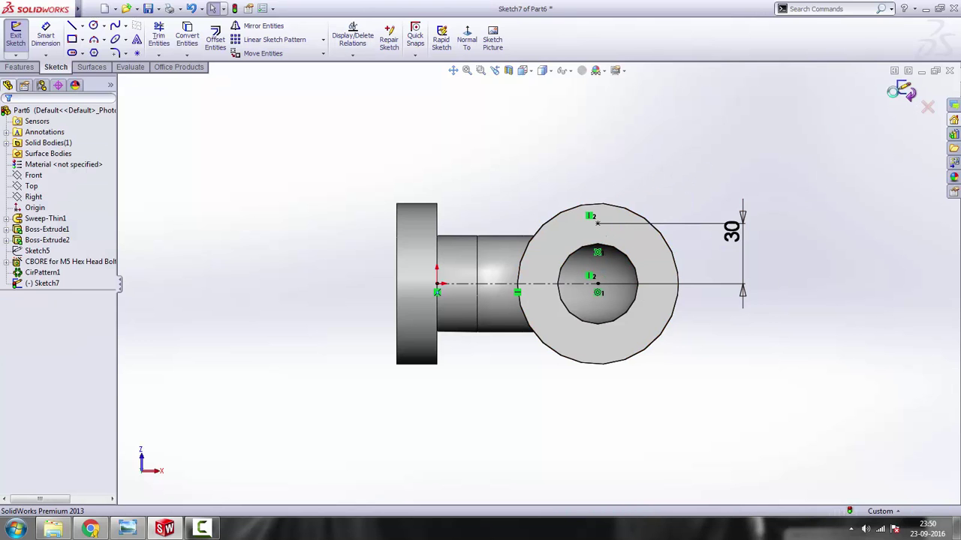
click(905, 91)
Start a Hole Wizard counterbore using the ISO standard and the Hex Bolt Grade C ISO 4016 type, size M5
mouse_move(670, 306)
middle_down()
mouse_move(603, 300)
mouse_move(628, 285)
middle_up()
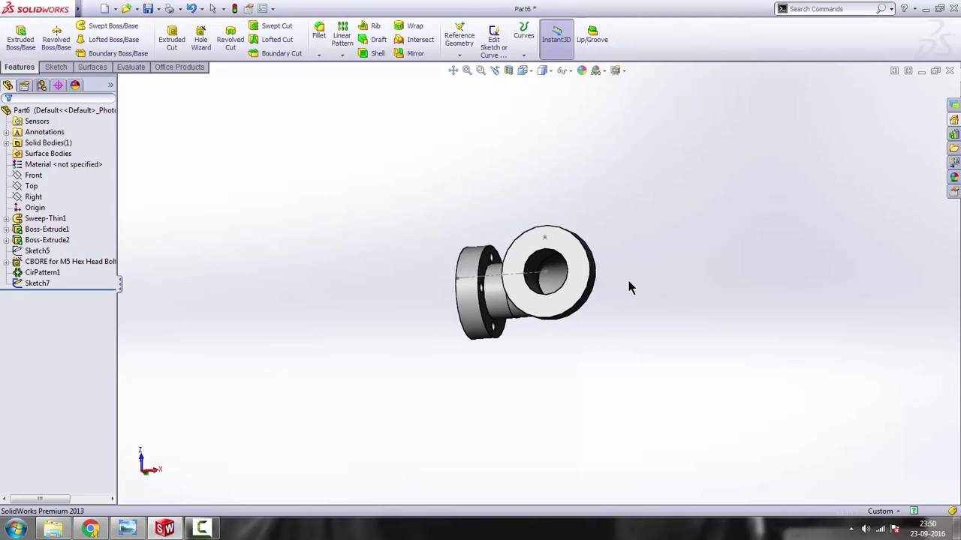
middle_drag(550, 286, 546, 280)
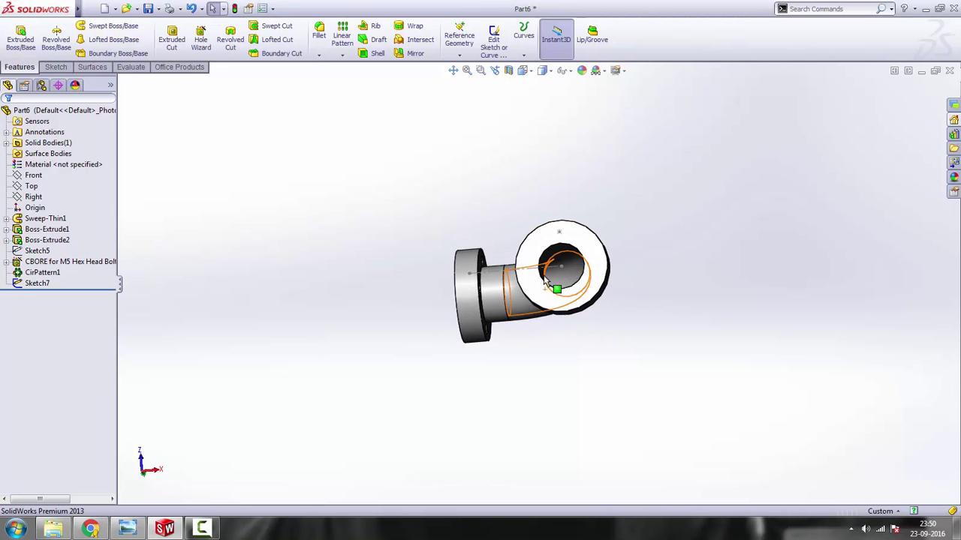
click(201, 46)
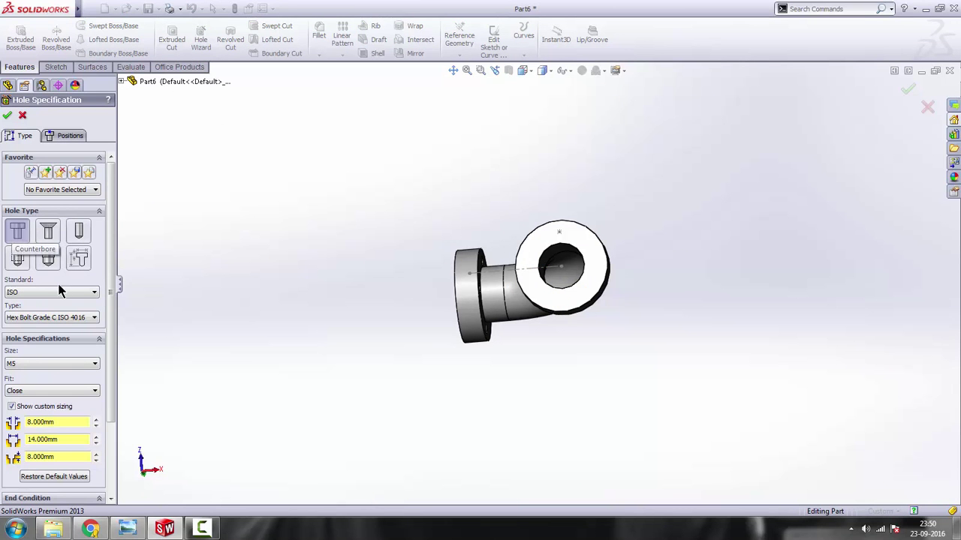
click(84, 319)
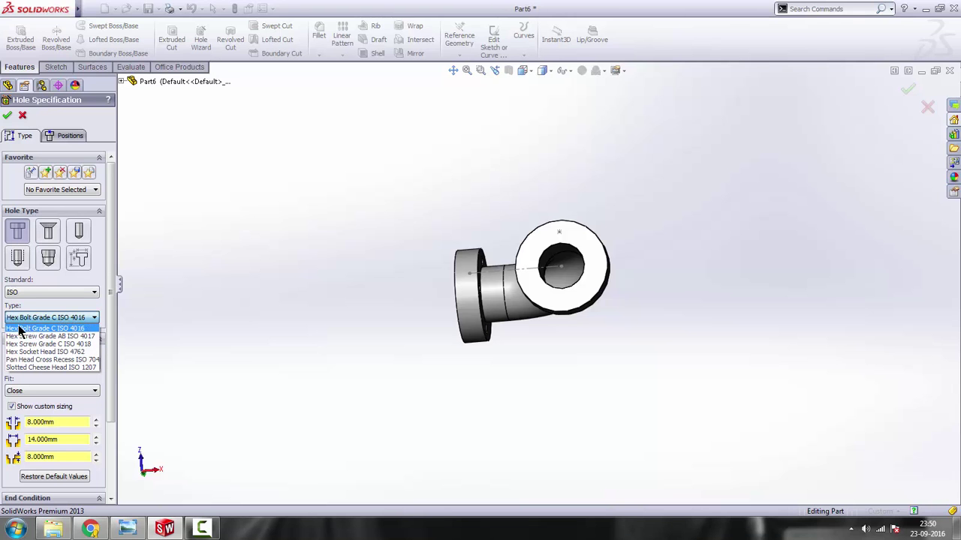
click(58, 319)
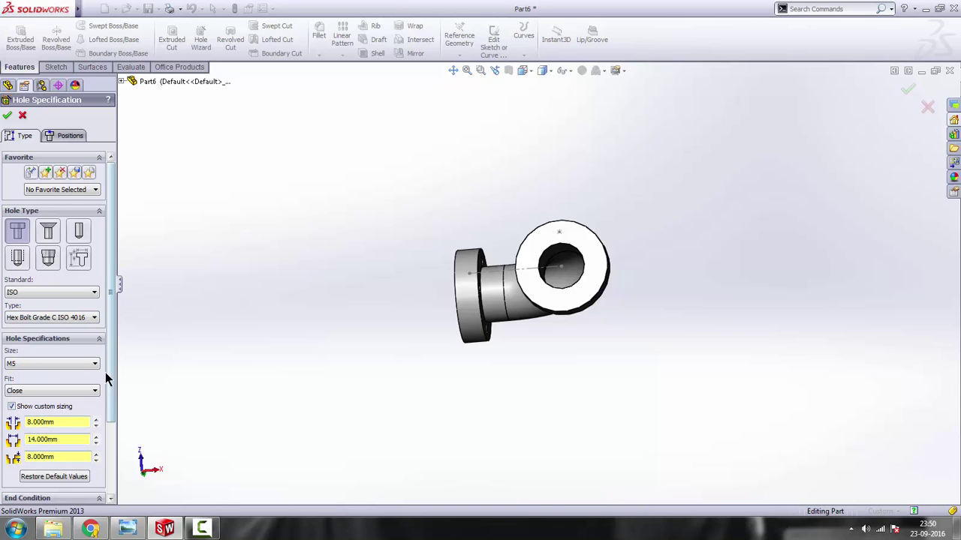
scroll(107, 375, down, 5)
scroll(109, 420, up, 5)
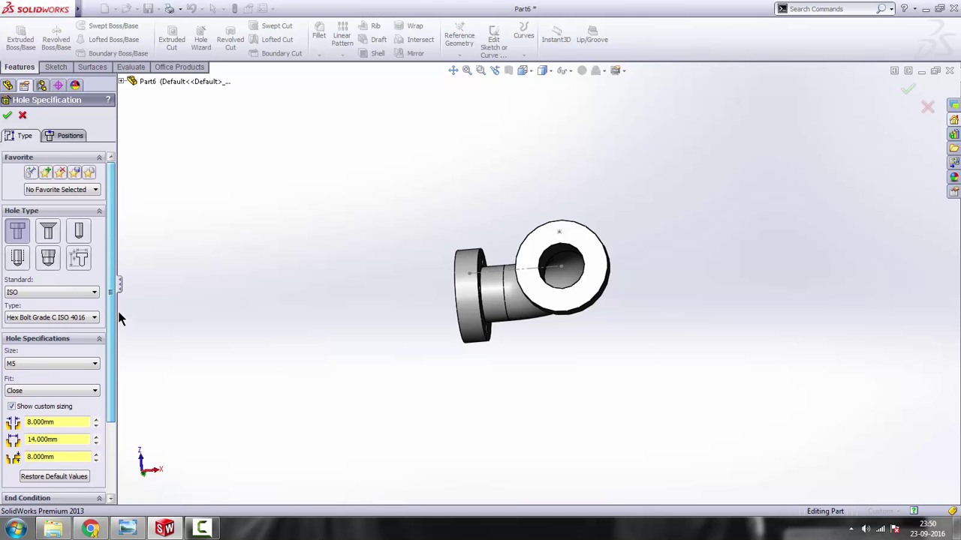
Position the counterbored hole on the 15 mm flange's sketch point using a 3D sketch
click(60, 142)
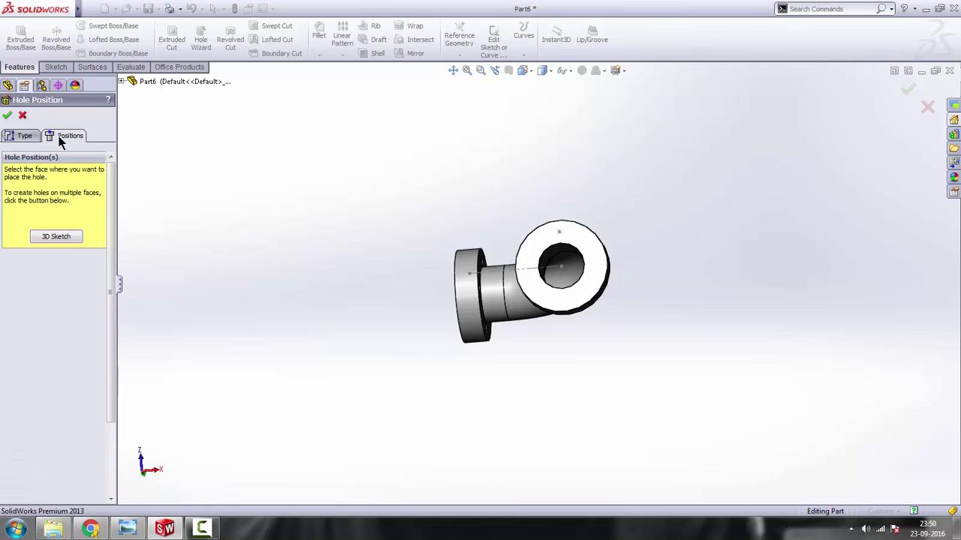
click(55, 237)
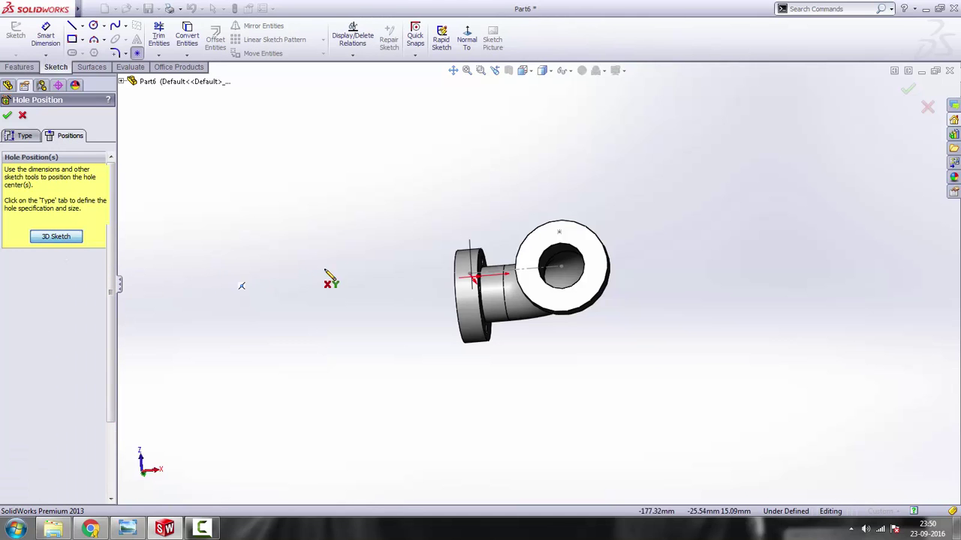
click(562, 235)
middle_drag(622, 279, 504, 292)
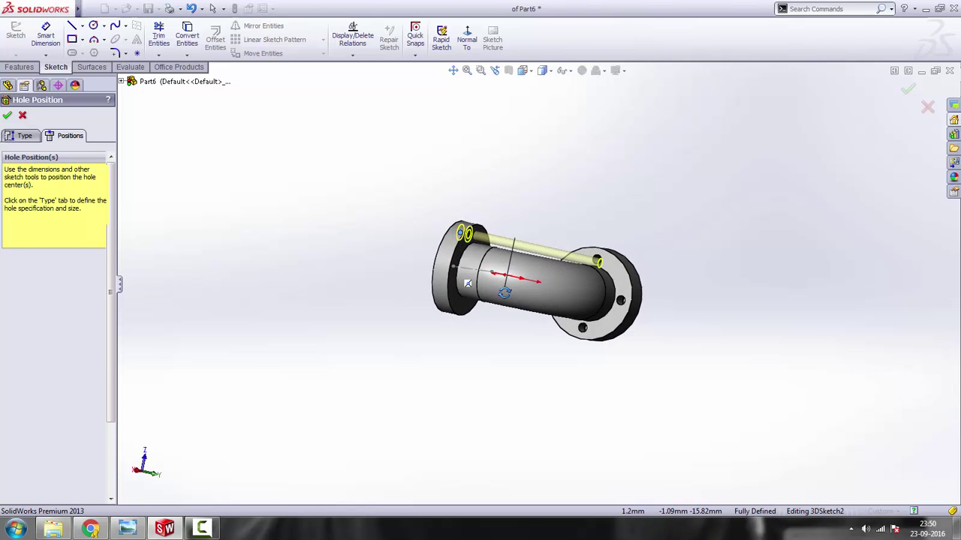
Set the counterbored hole's end condition to Up To Next and create the hole in the 15 mm flange
click(24, 136)
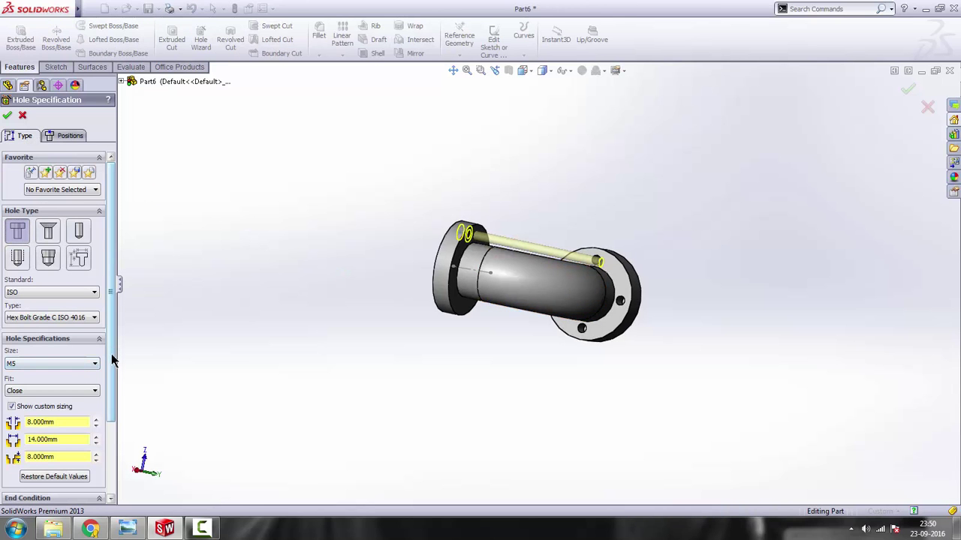
scroll(105, 405, down, 3)
click(70, 419)
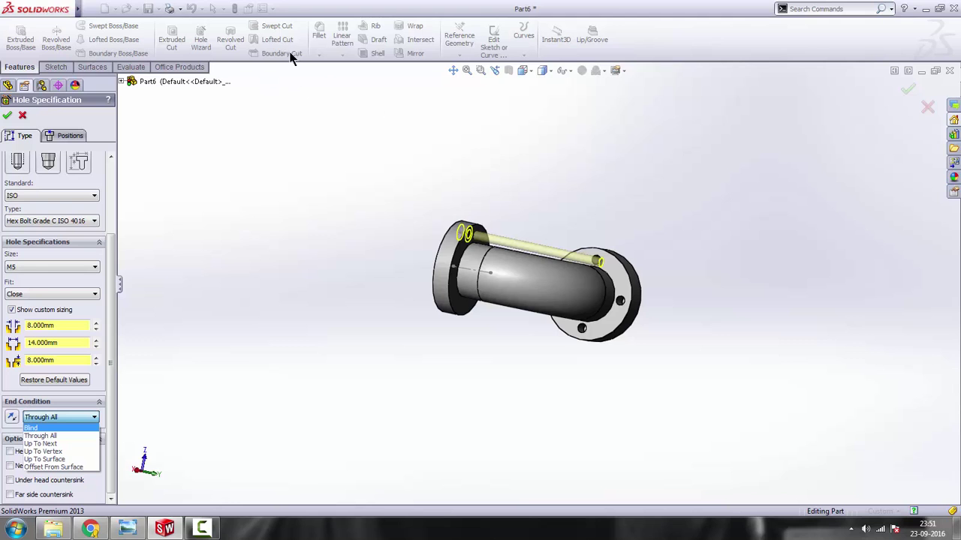
click(50, 444)
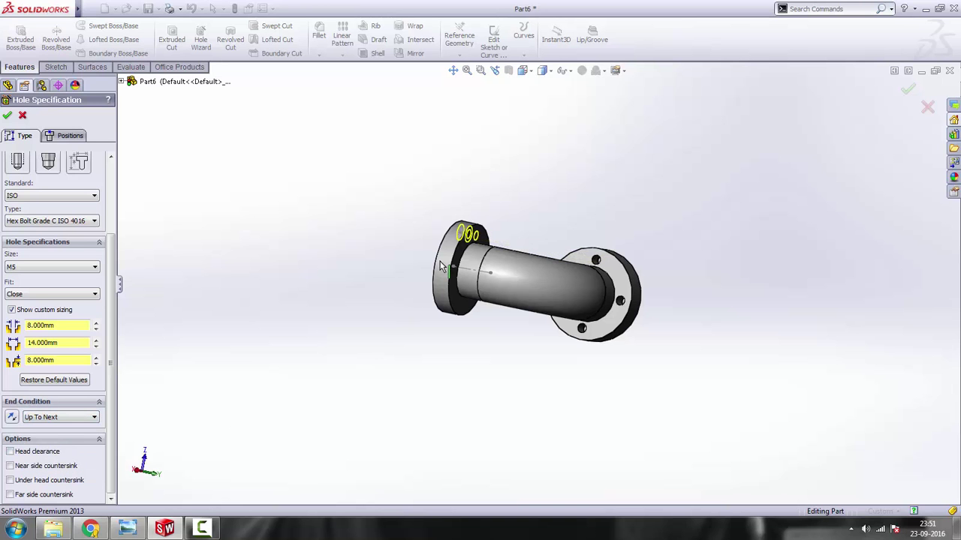
scroll(443, 266, down, 3)
middle_drag(493, 262, 458, 240)
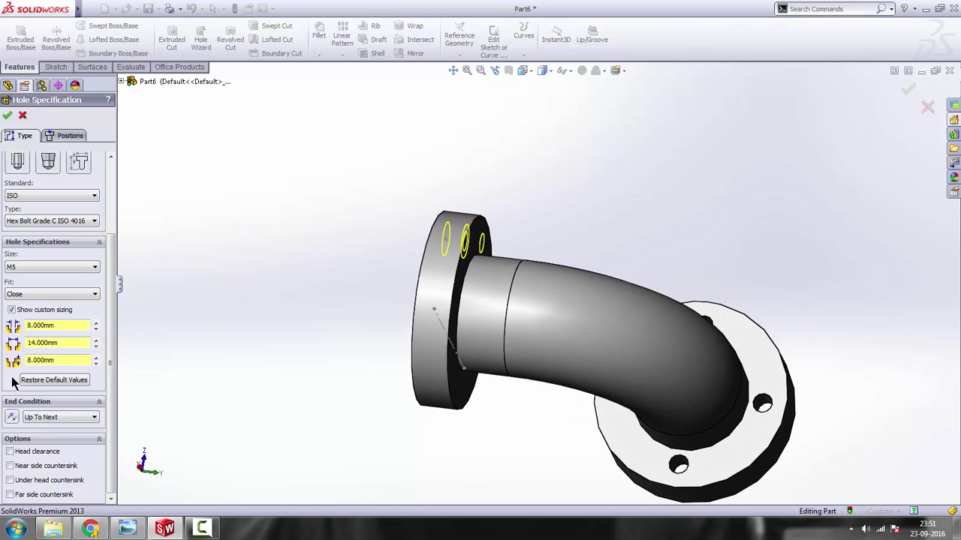
click(7, 114)
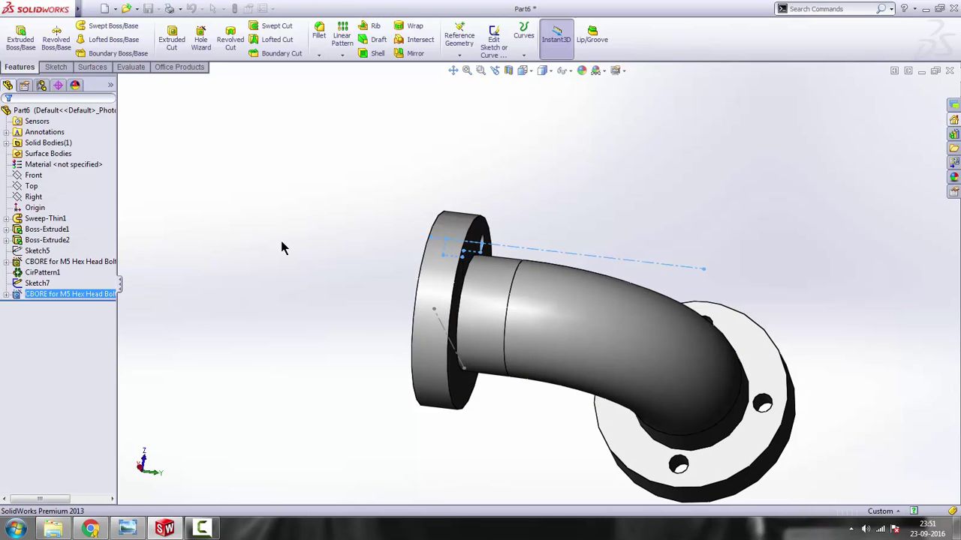
middle_drag(337, 272, 488, 271)
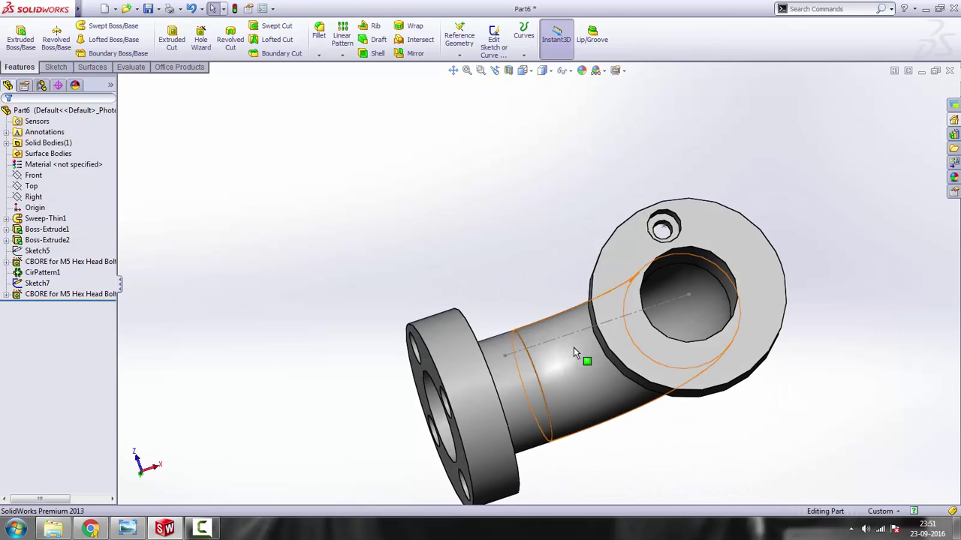
Hide the sketch that locates the bolt hole on the 15 mm flange
click(47, 295)
click(38, 283)
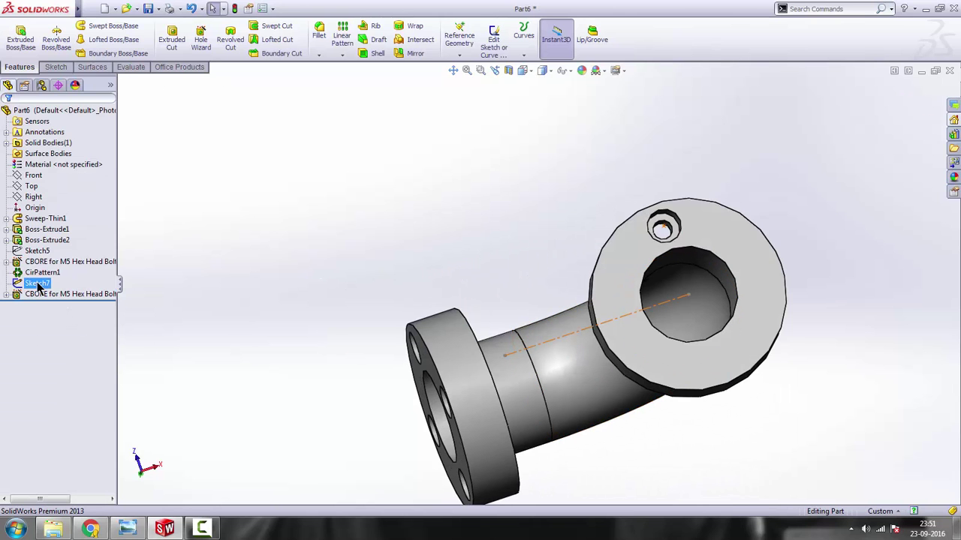
right_click(38, 284)
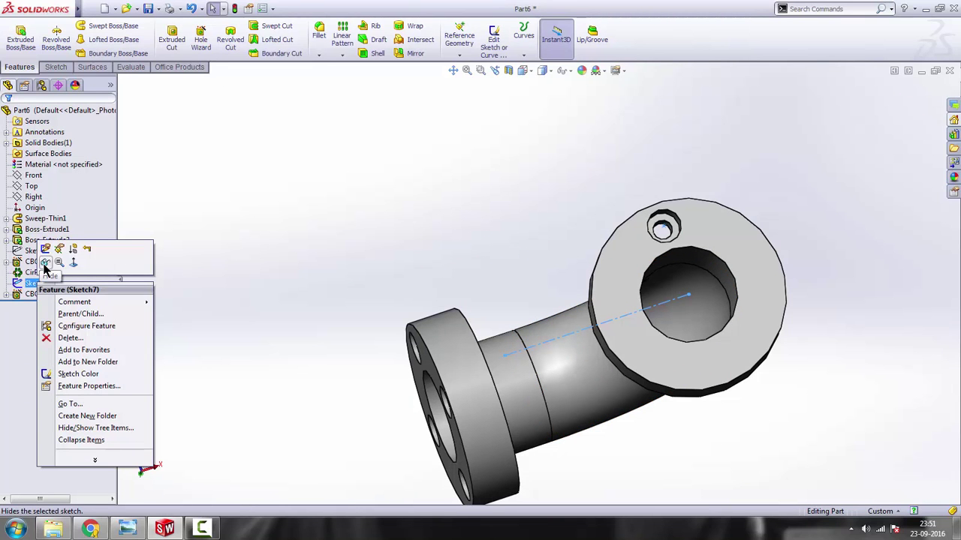
click(45, 263)
Start a circular pattern with the 15 mm flange's circular bore edge as its axis
mouse_move(725, 294)
middle_down()
mouse_move(675, 300)
mouse_move(705, 277)
middle_up()
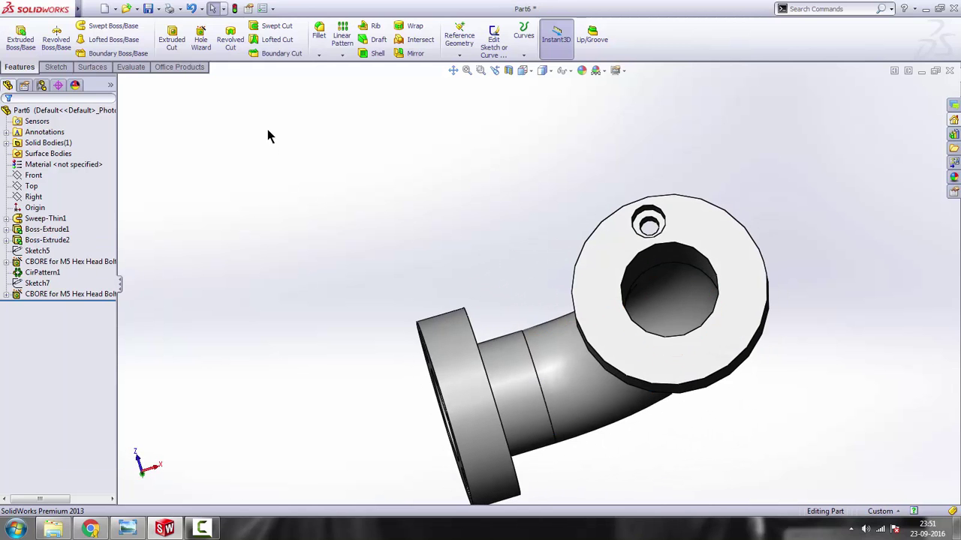
click(341, 57)
click(367, 76)
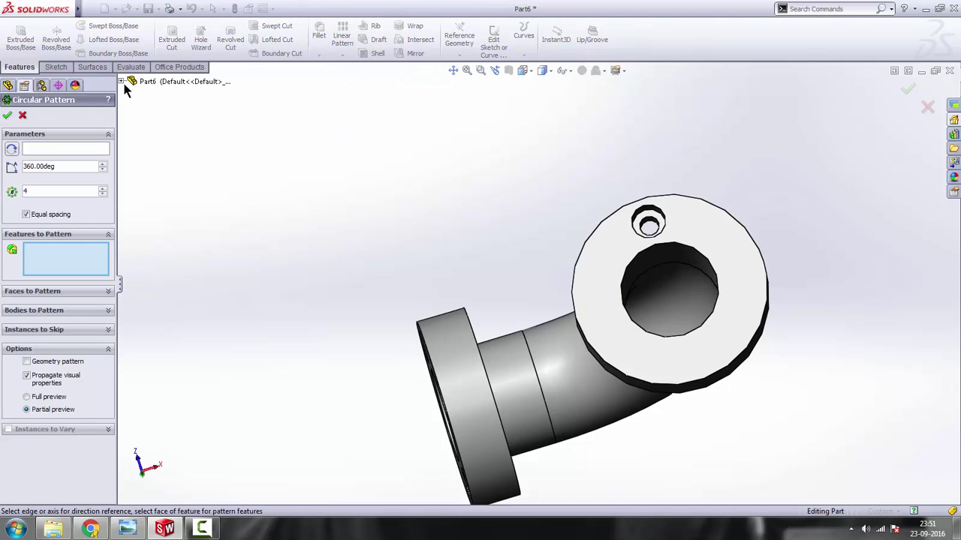
click(44, 149)
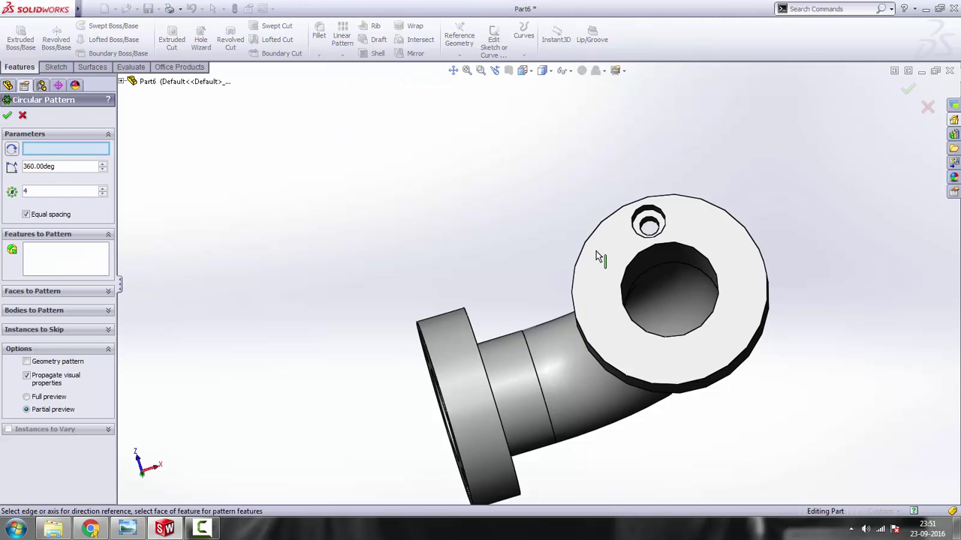
middle_drag(508, 272, 524, 191)
scroll(702, 270, up, 2)
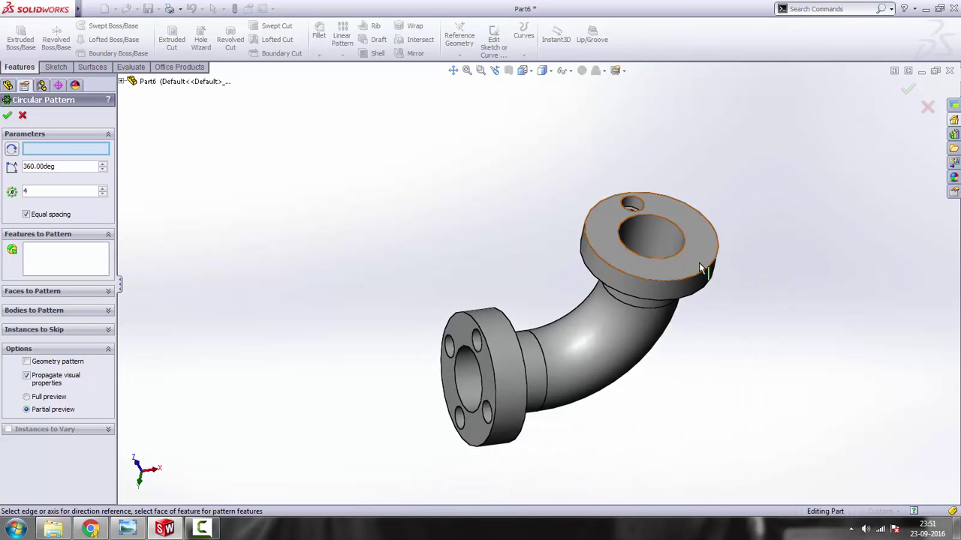
scroll(701, 270, down, 2)
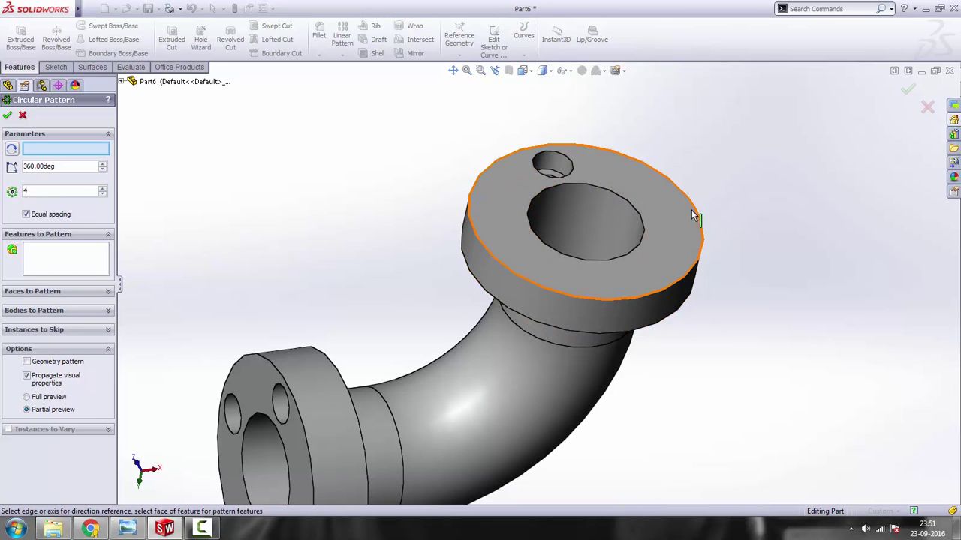
click(637, 217)
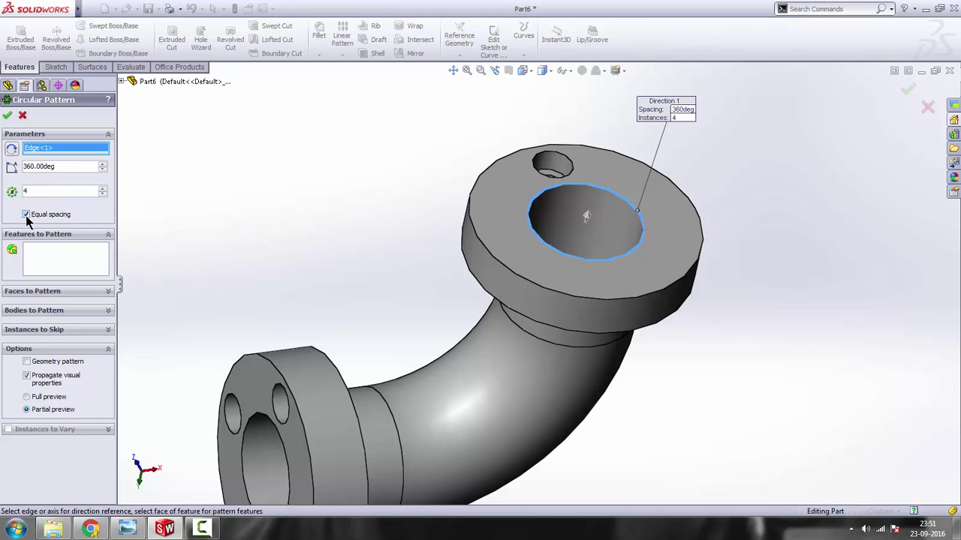
Pattern the 15 mm flange's M5 counterbored hole as four equally spaced instances over 360 degrees
click(49, 264)
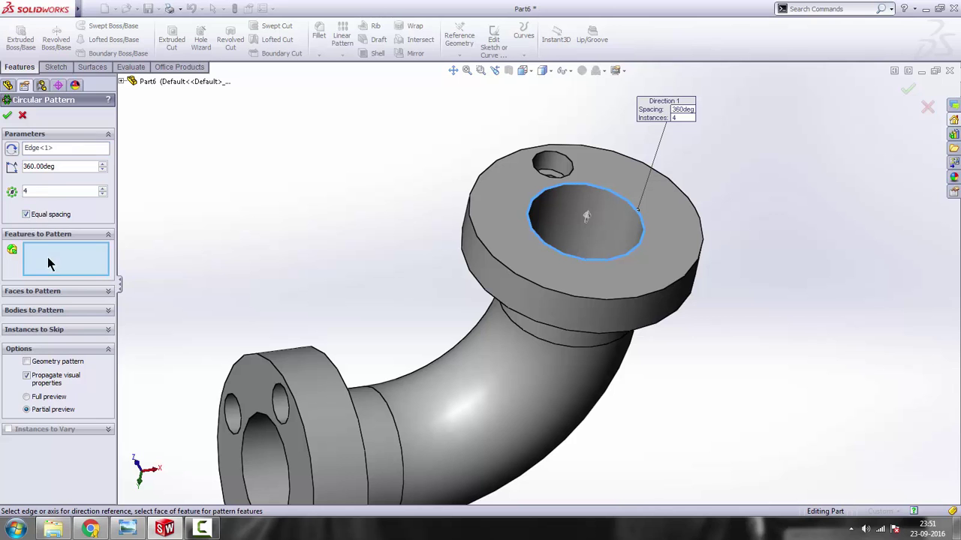
click(121, 81)
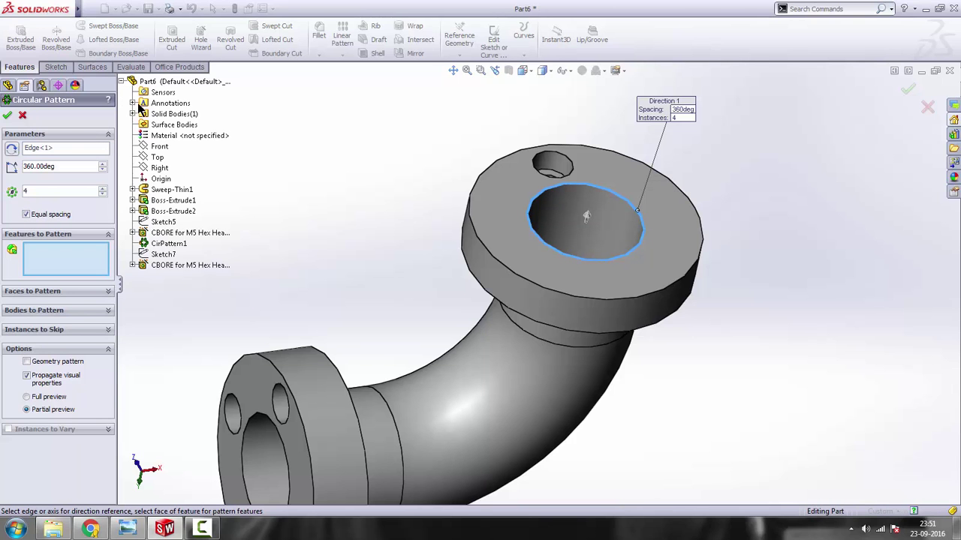
click(169, 267)
middle_drag(384, 272, 481, 235)
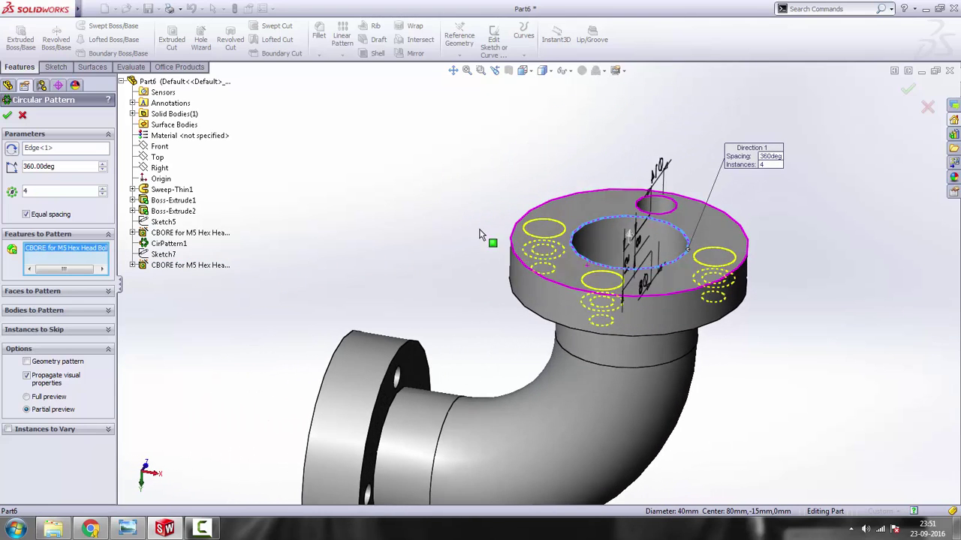
click(7, 116)
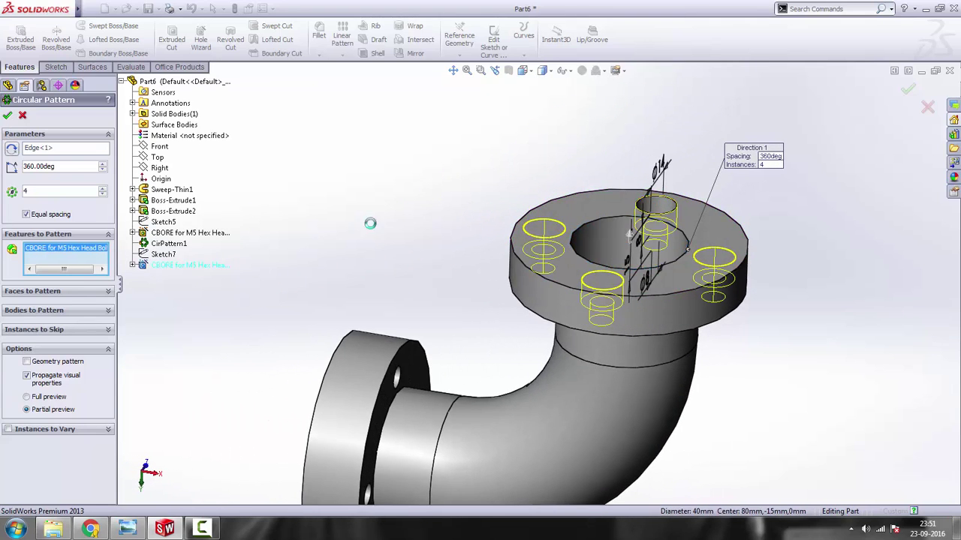
Inspect the finished elbow, set it to the isometric view, and compare it with the Pipe drawing in Windows Photo Viewer
middle_drag(661, 301, 535, 299)
middle_drag(594, 241, 575, 294)
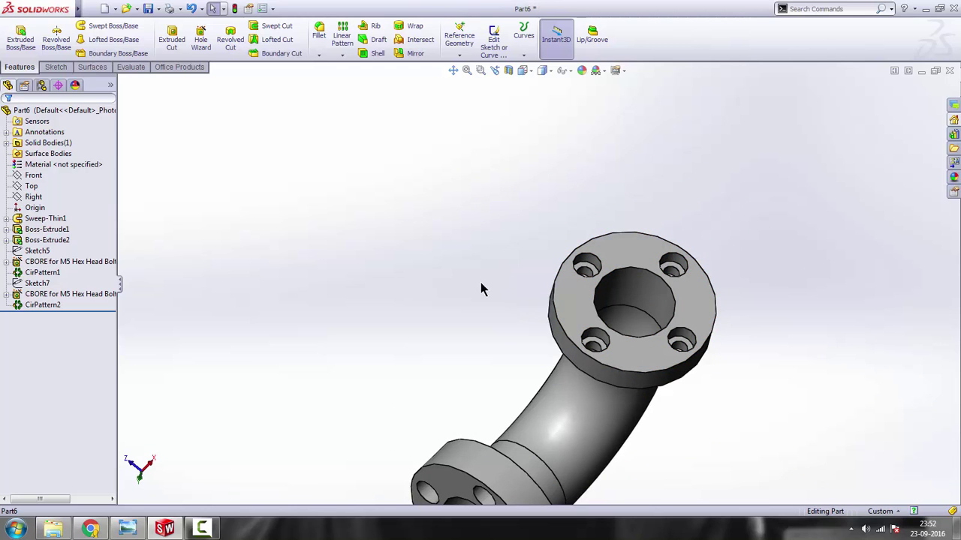
key(space)
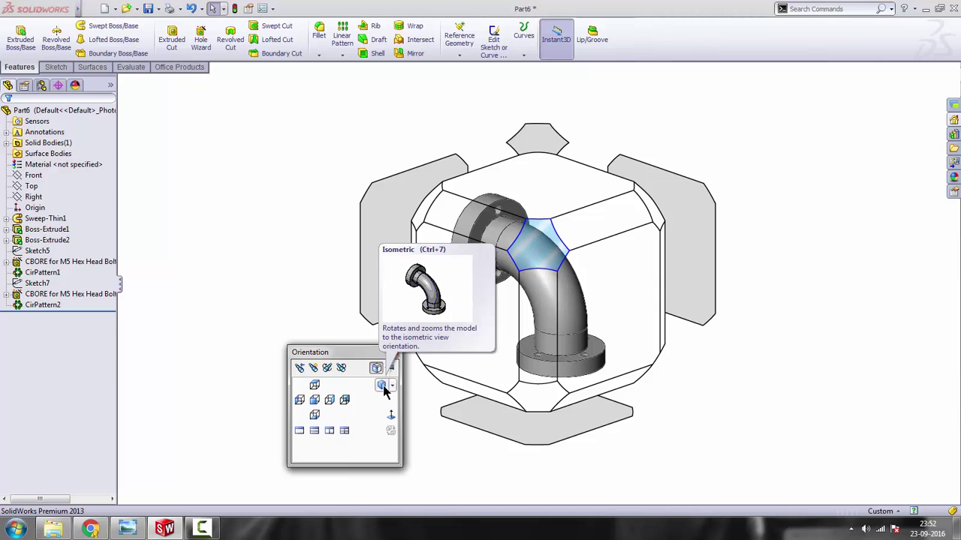
click(382, 386)
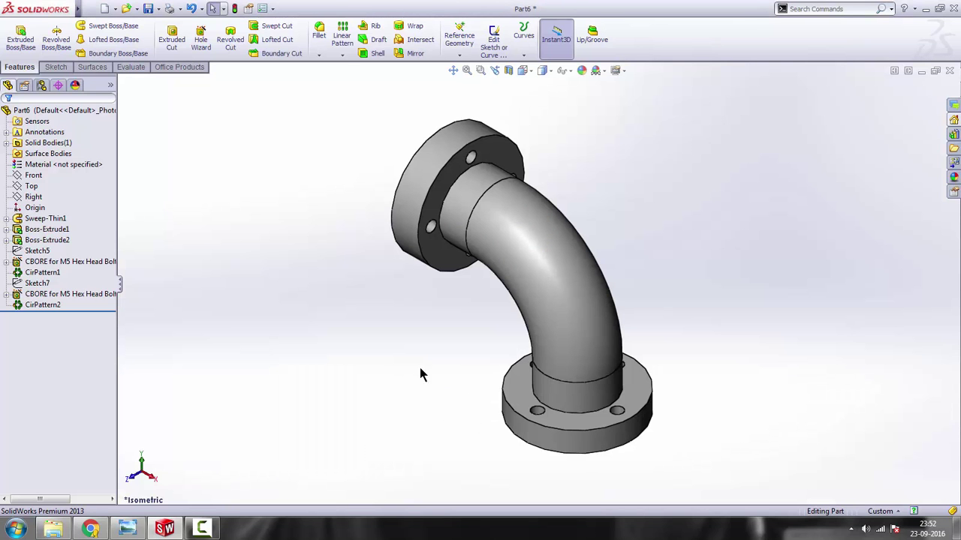
click(126, 529)
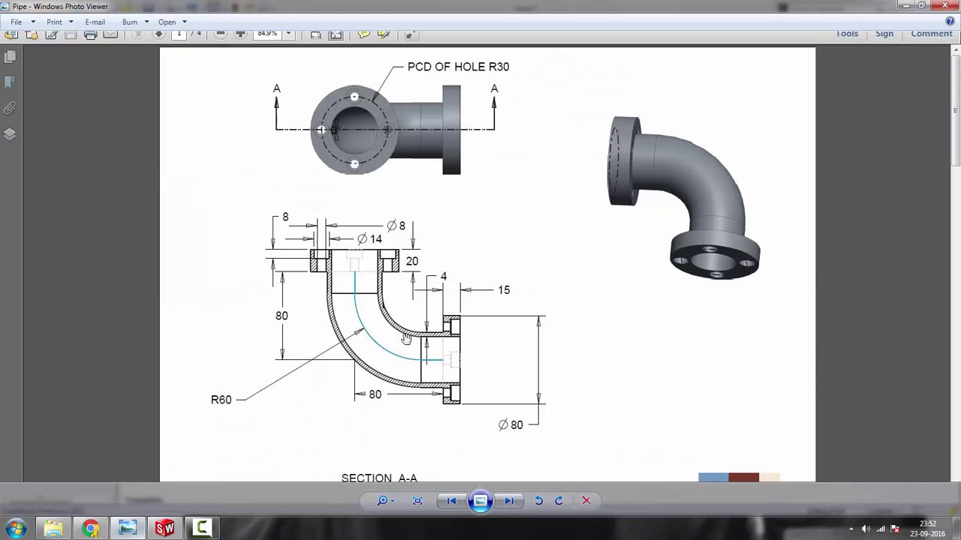
click(127, 530)
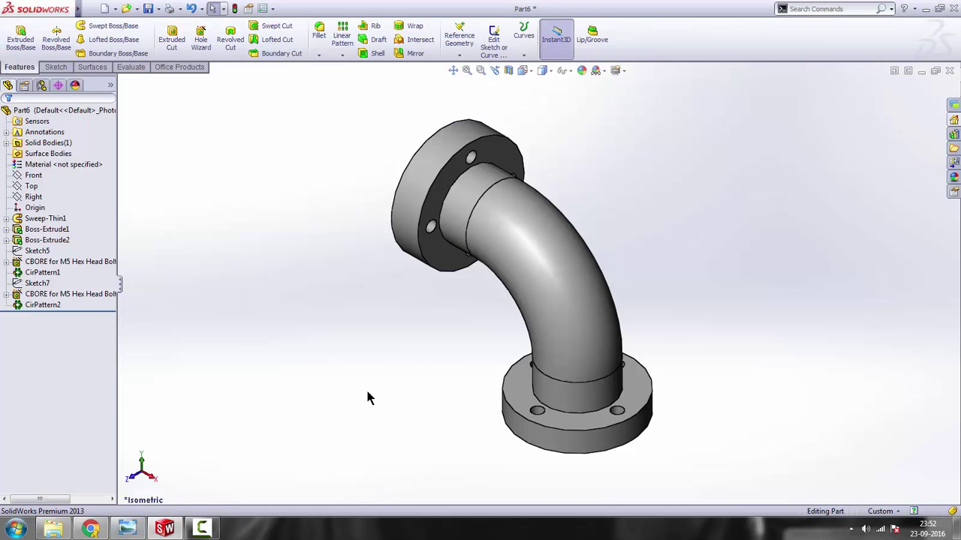